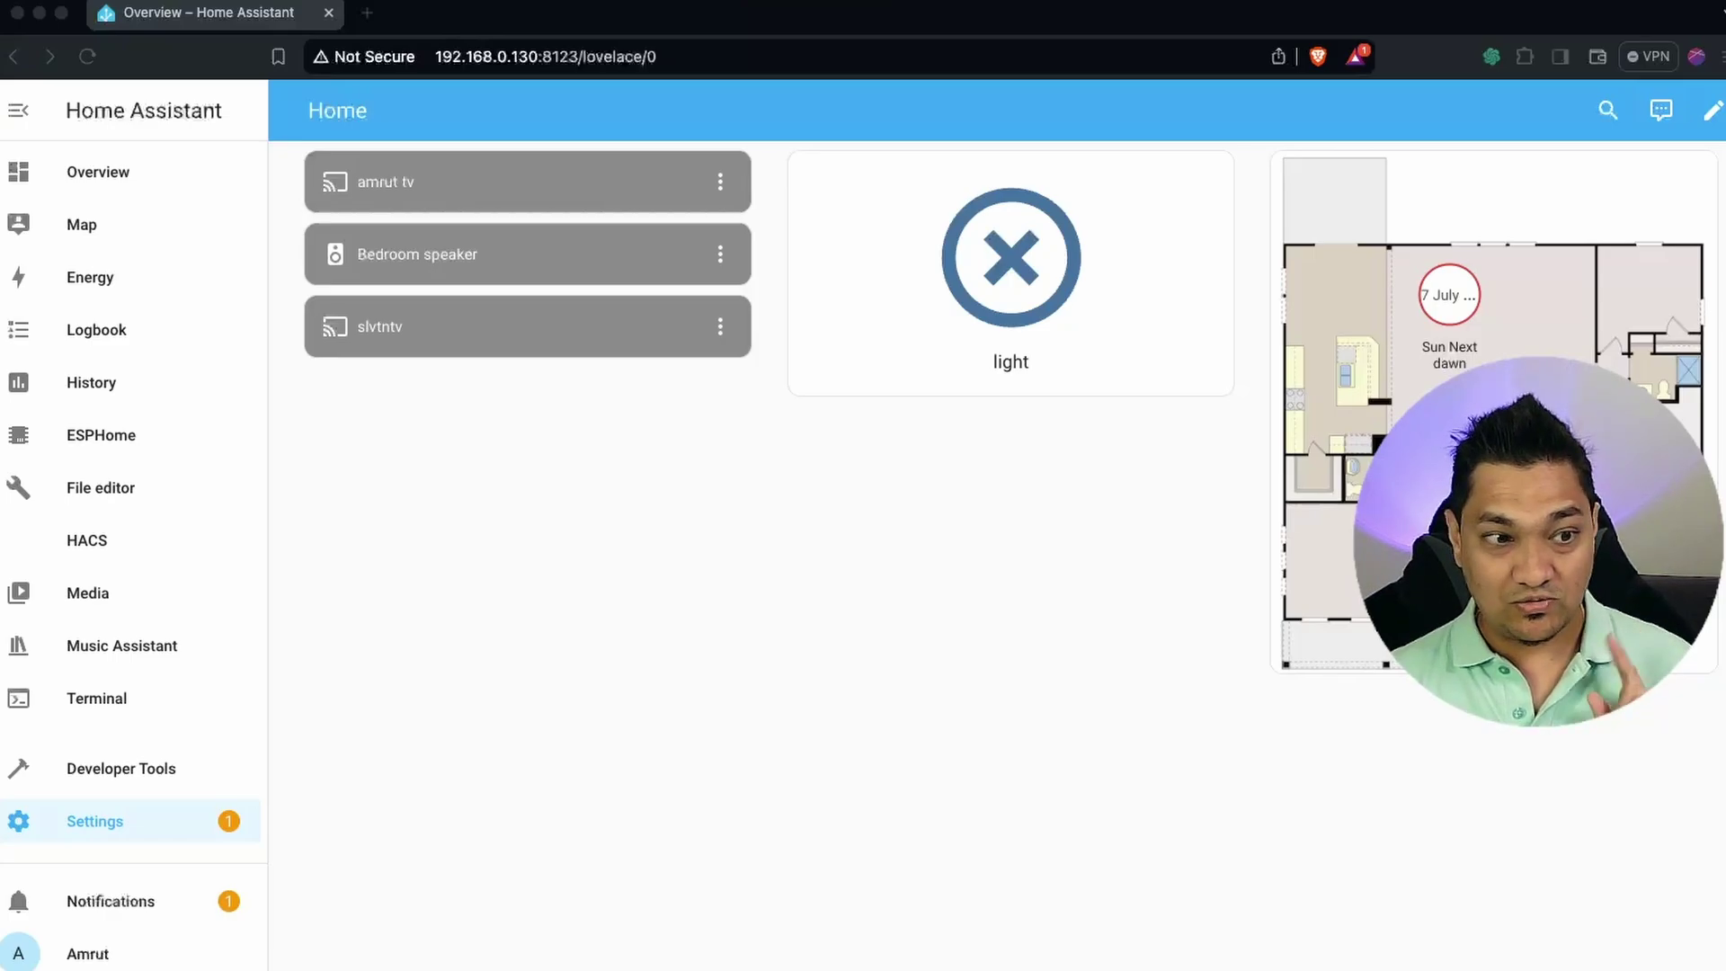
In Devices & Services, add a new integration, search 'goog' and pick Google Assistant SDK.
left_click(184, 820)
left_click(962, 449)
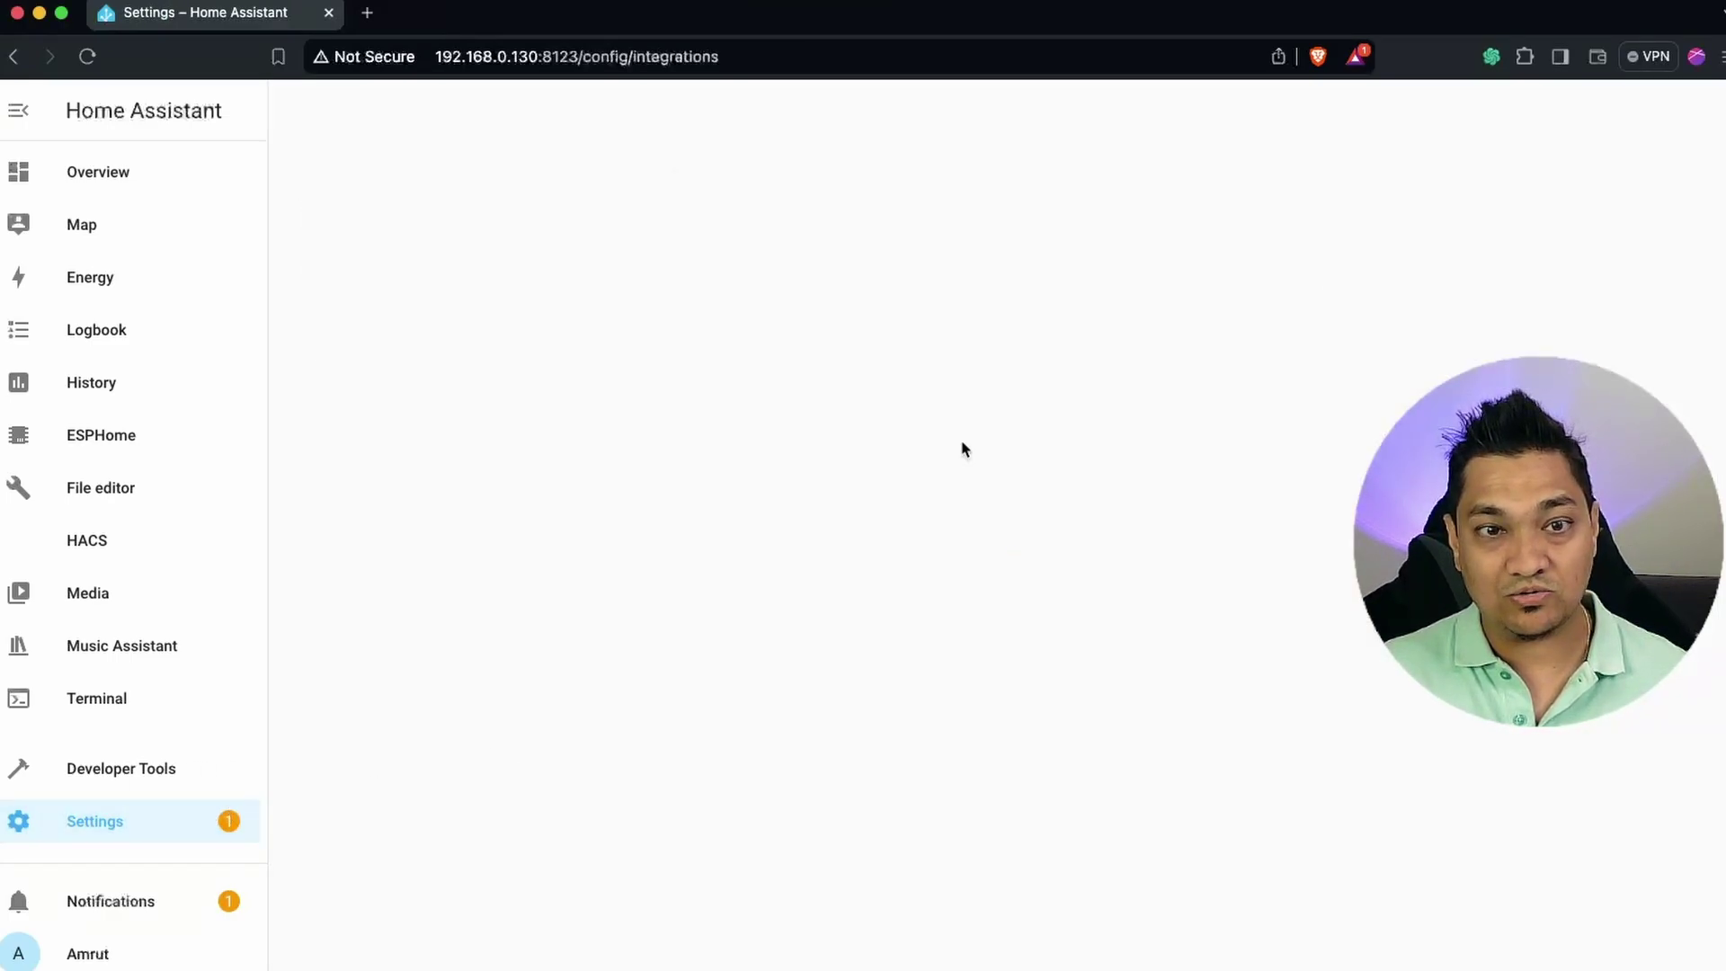
scroll(993, 462, "down", 6)
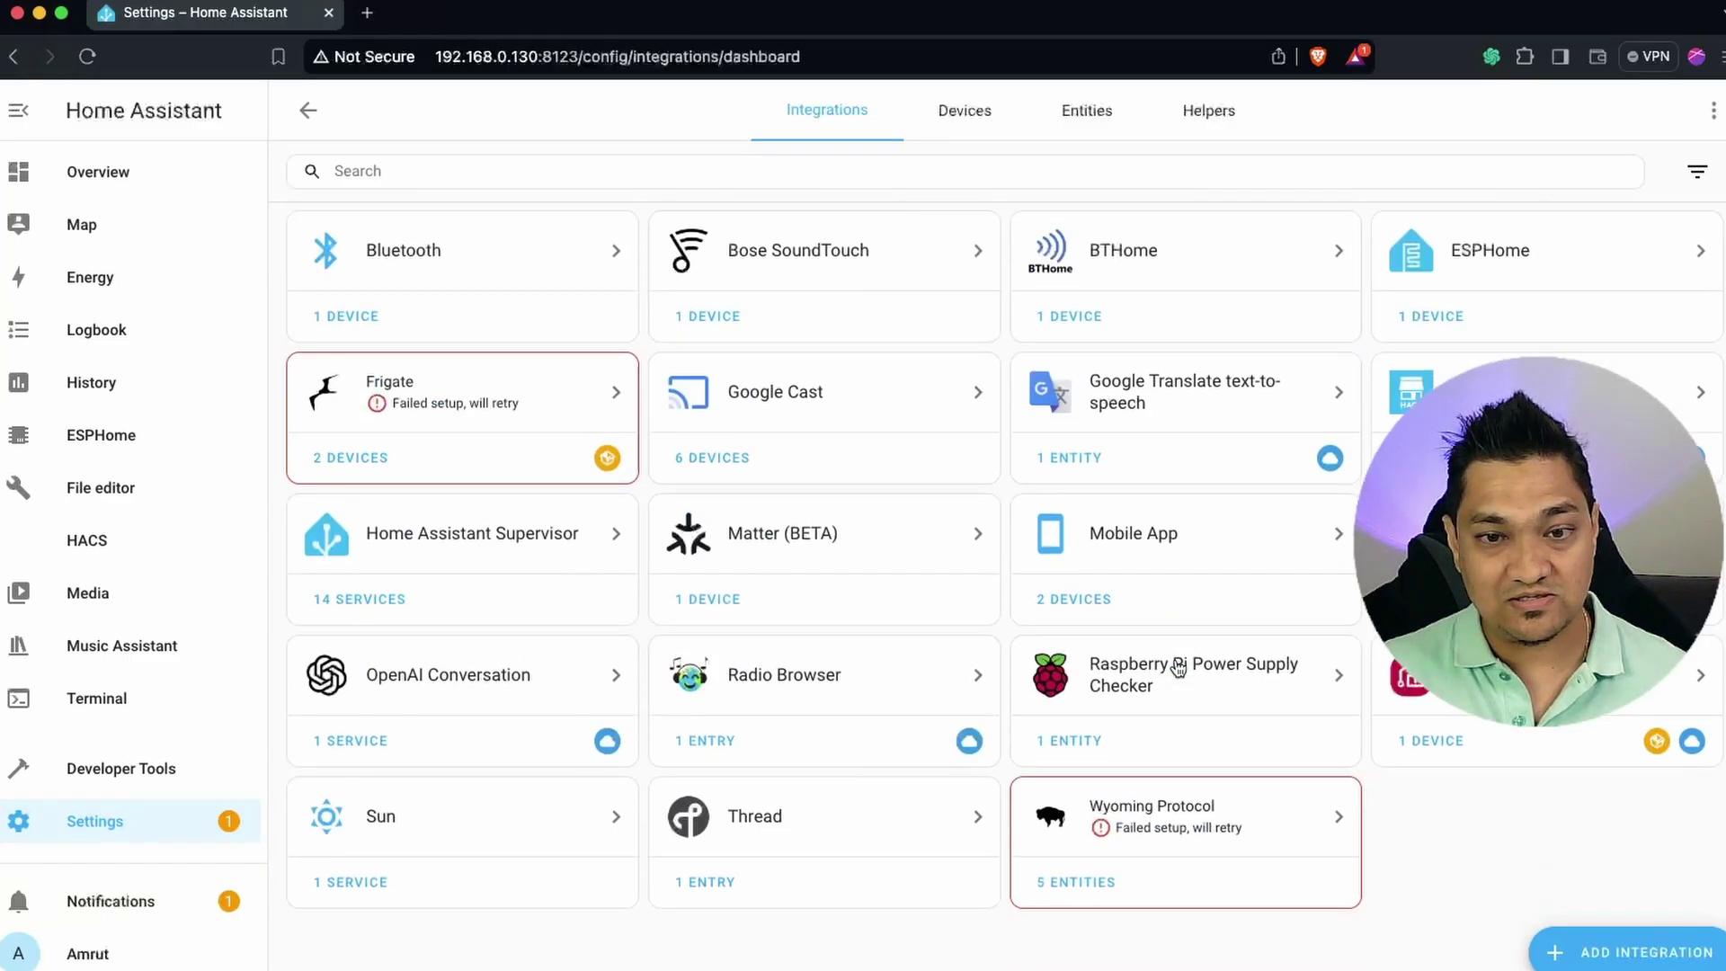
left_click(1609, 955)
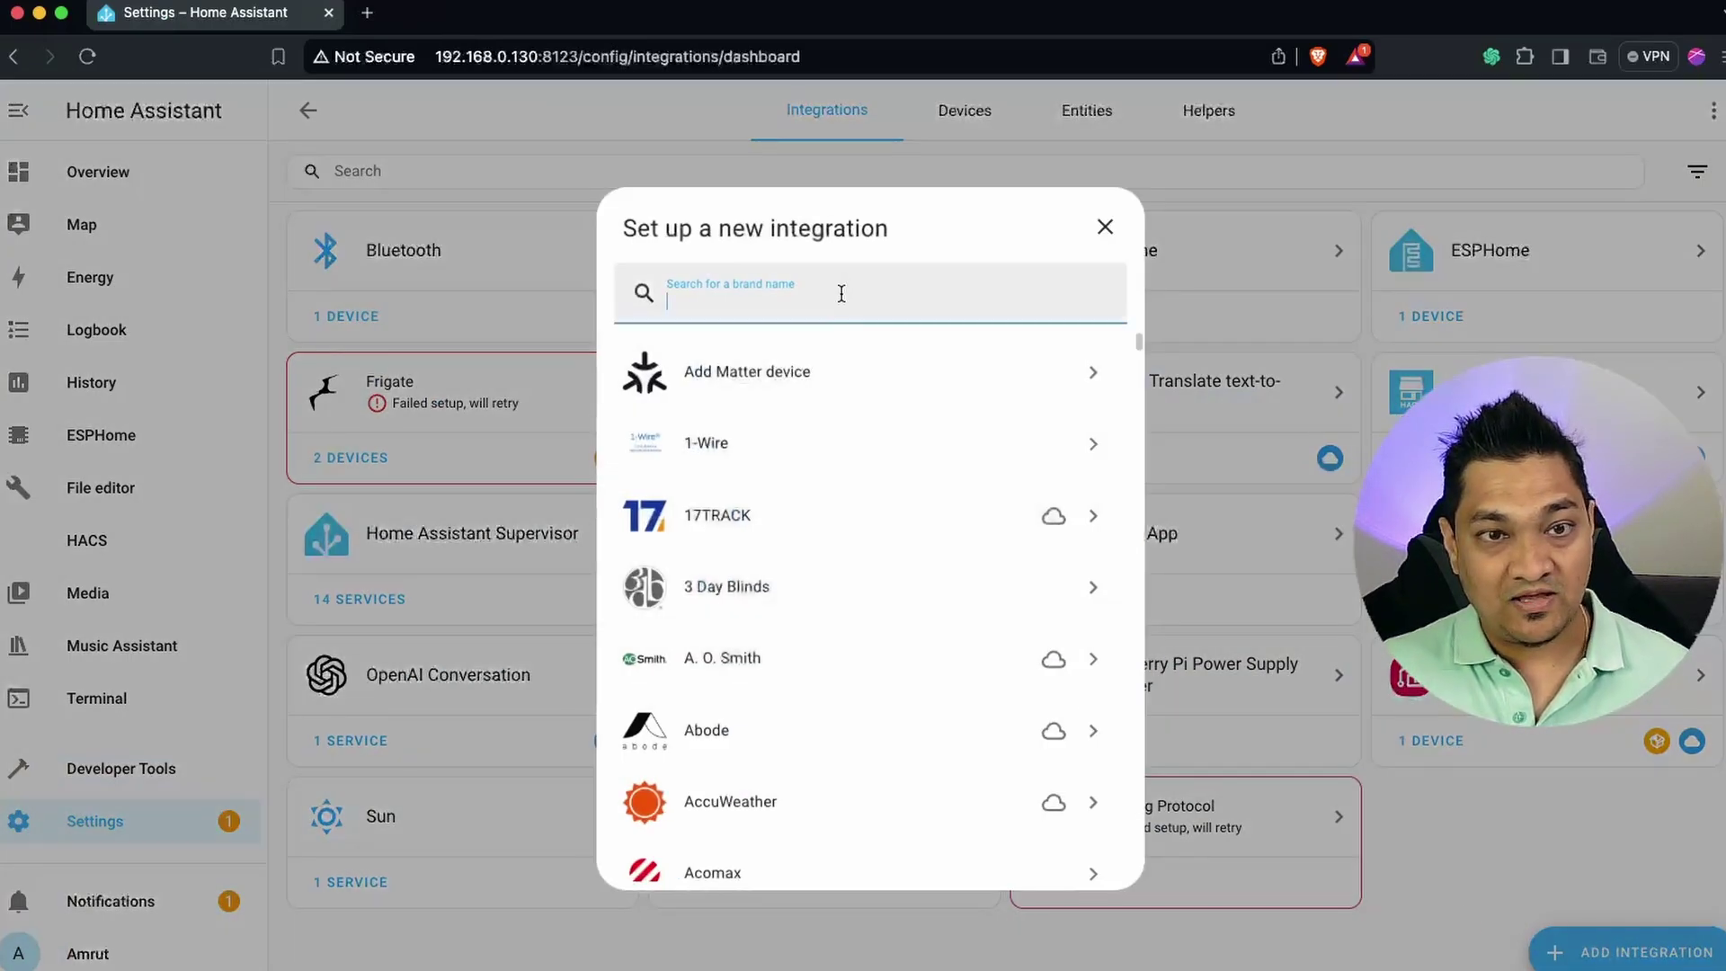
type("goog")
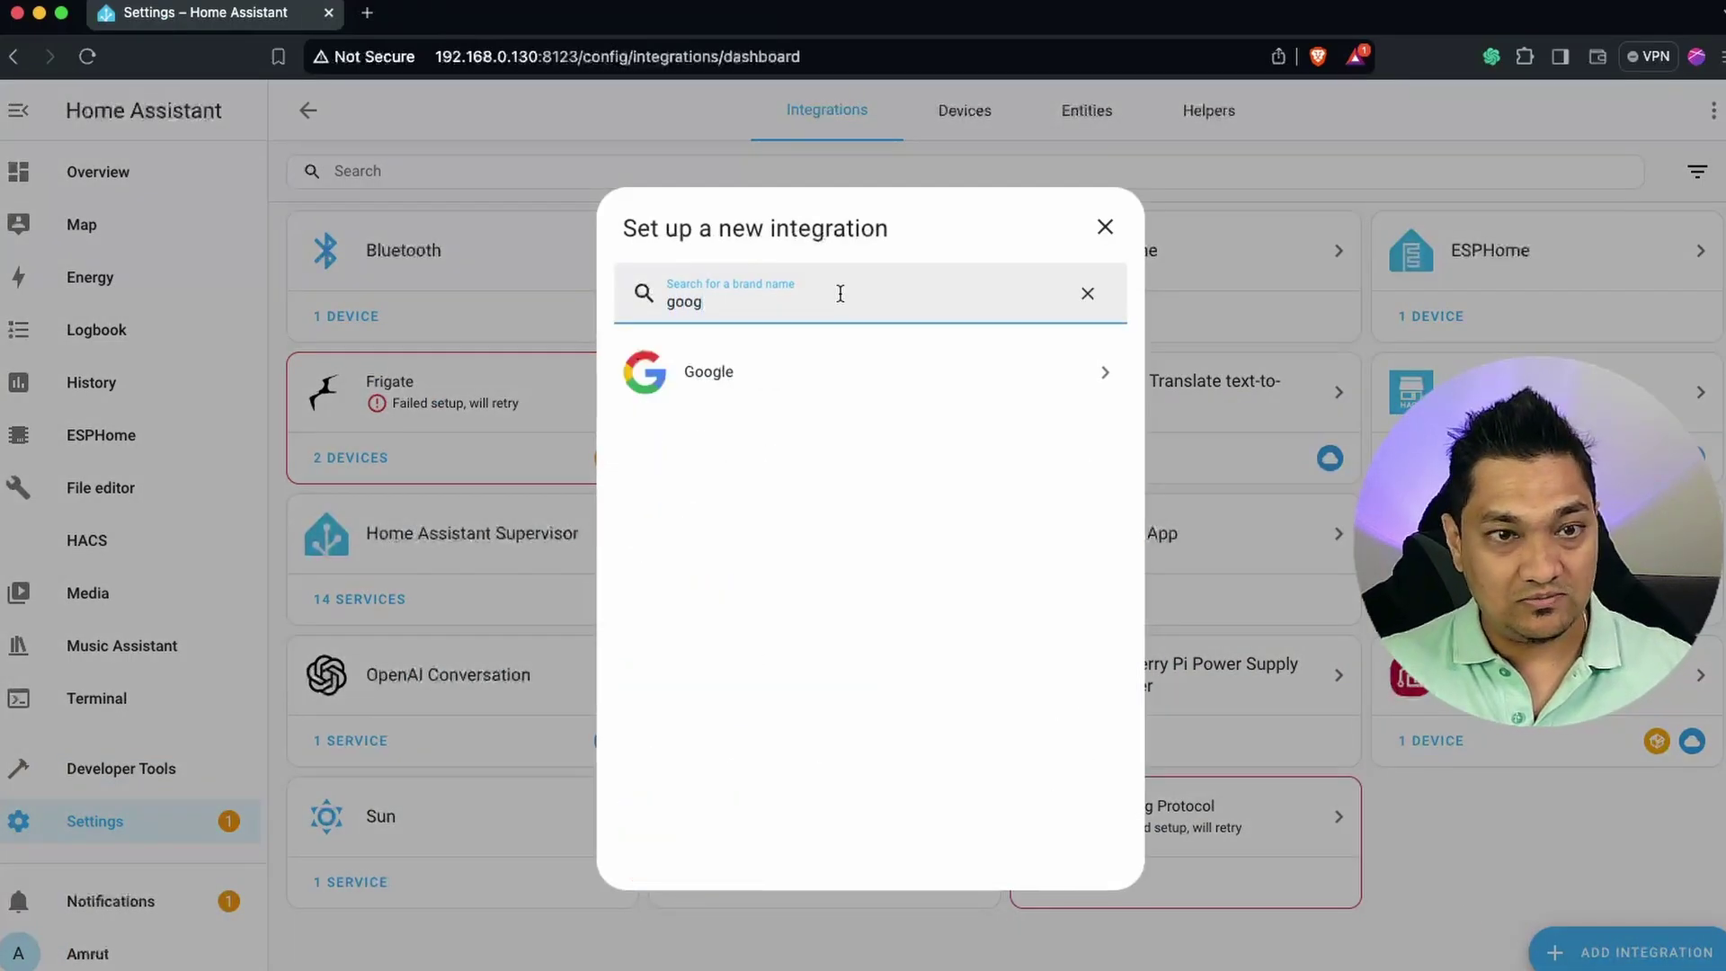
left_click(851, 389)
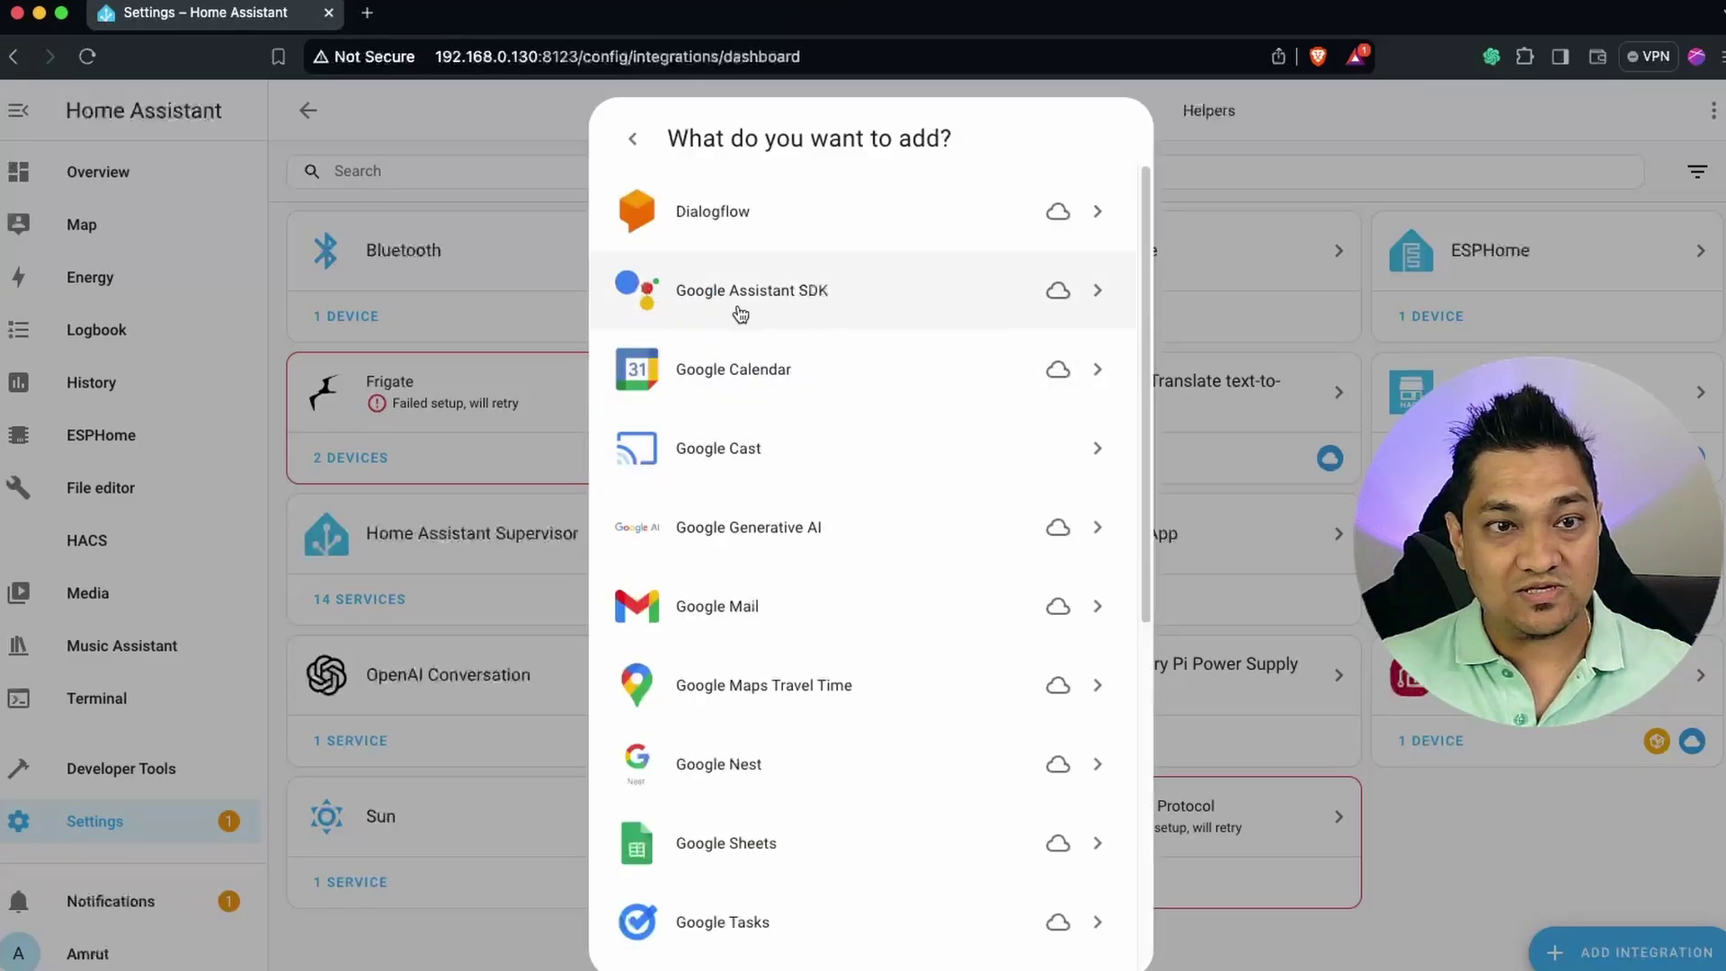
left_click(841, 312)
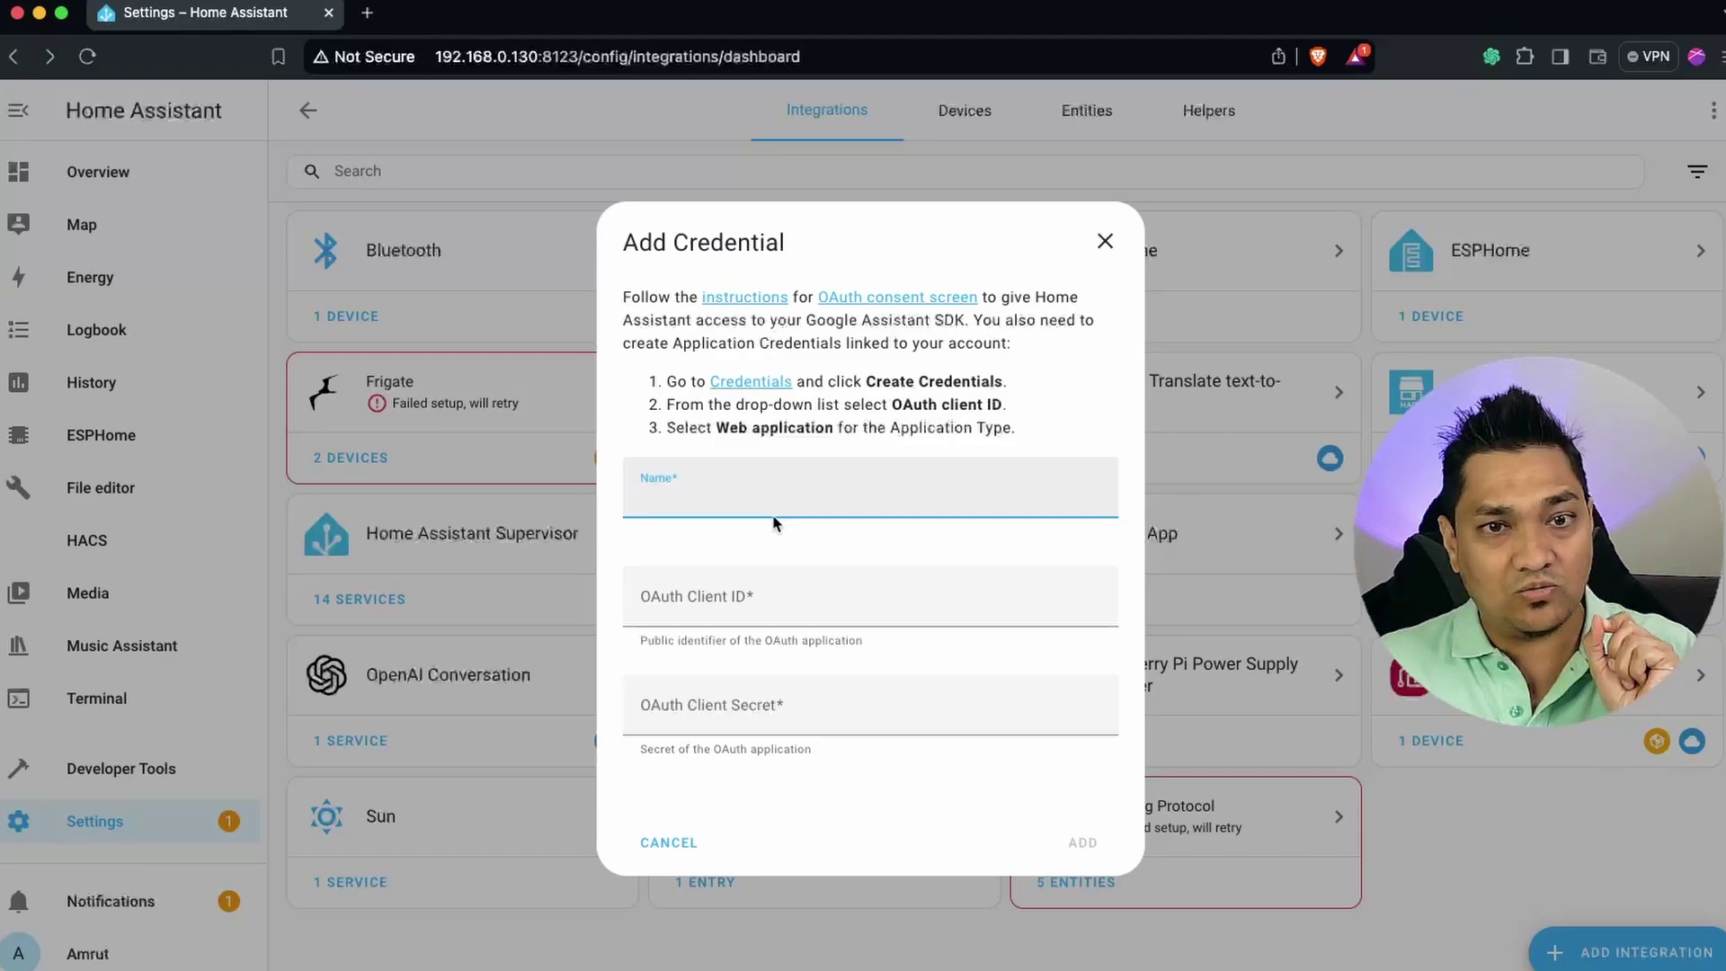
Open the Google Cloud Credentials page in a new tab from the Add Credential dialog.
left_click(784, 407)
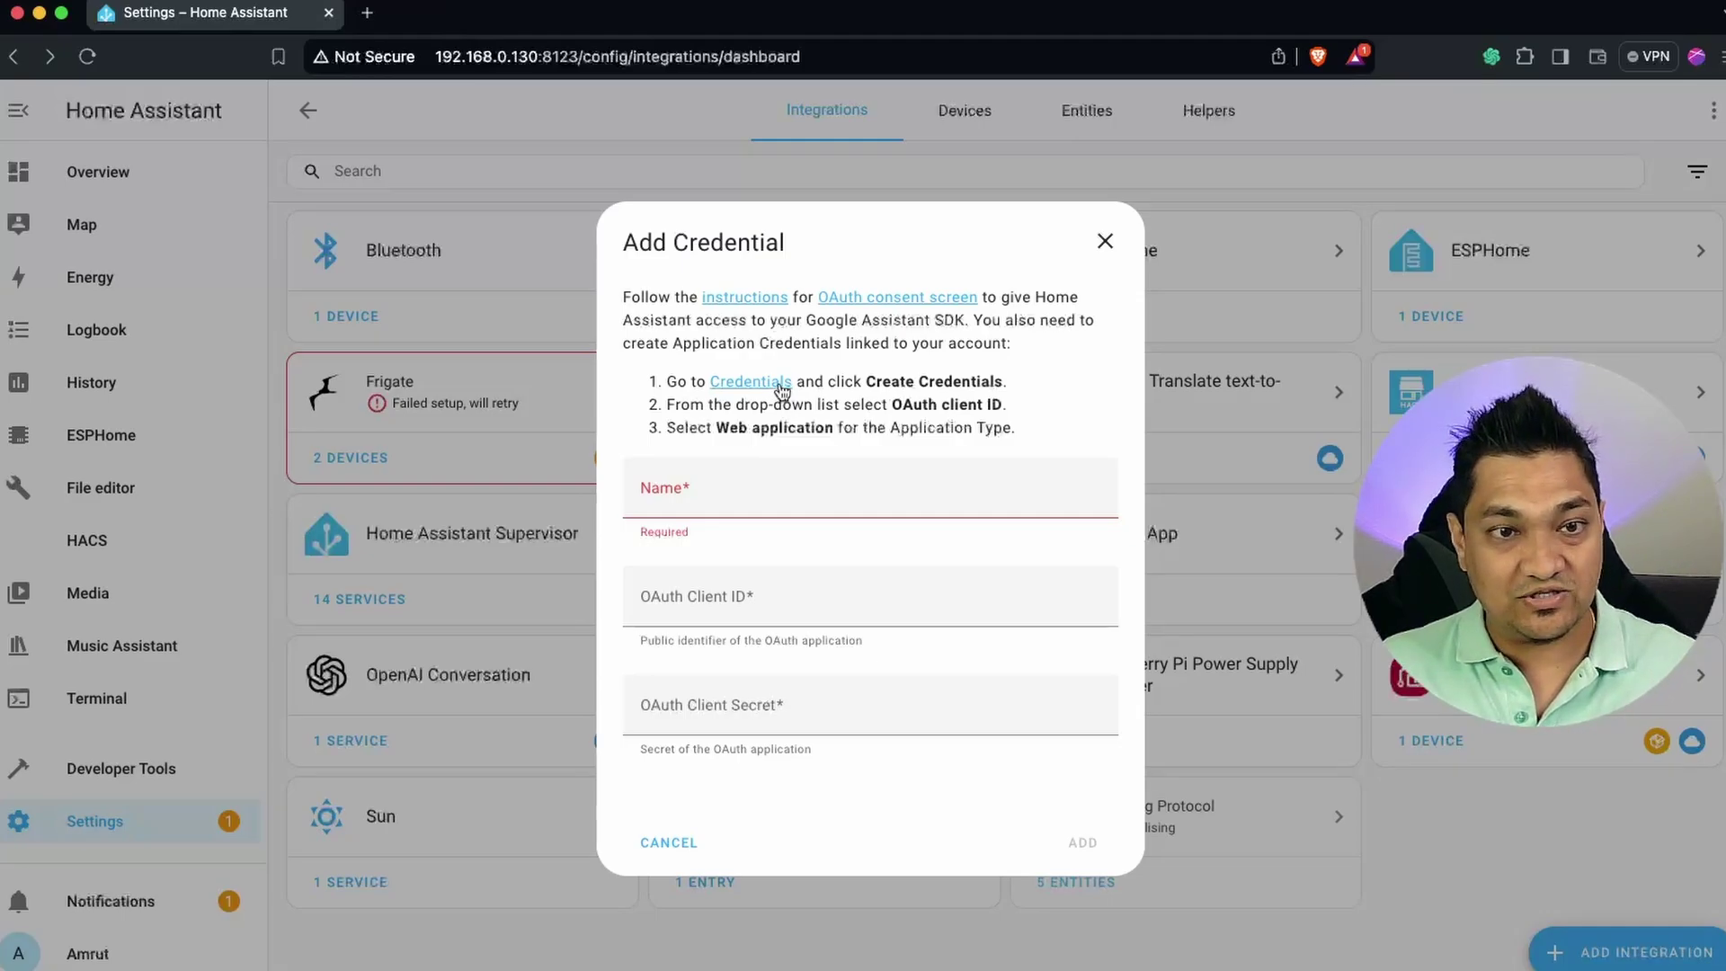
left_click(779, 387)
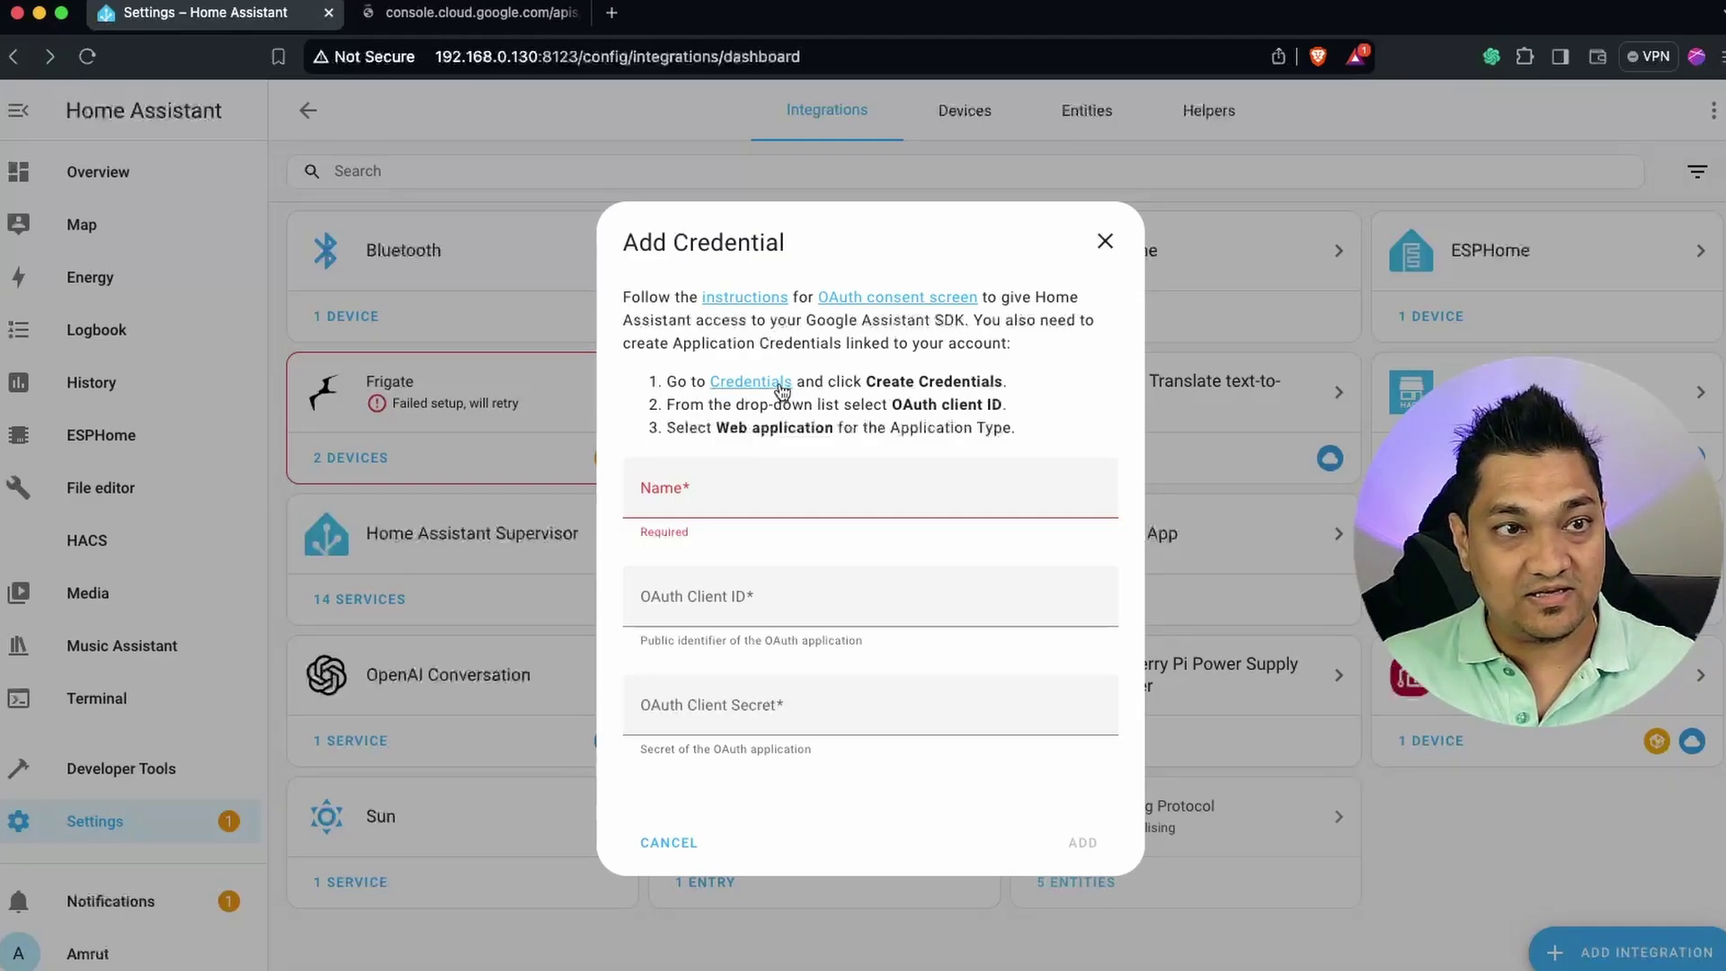
left_click(524, 16)
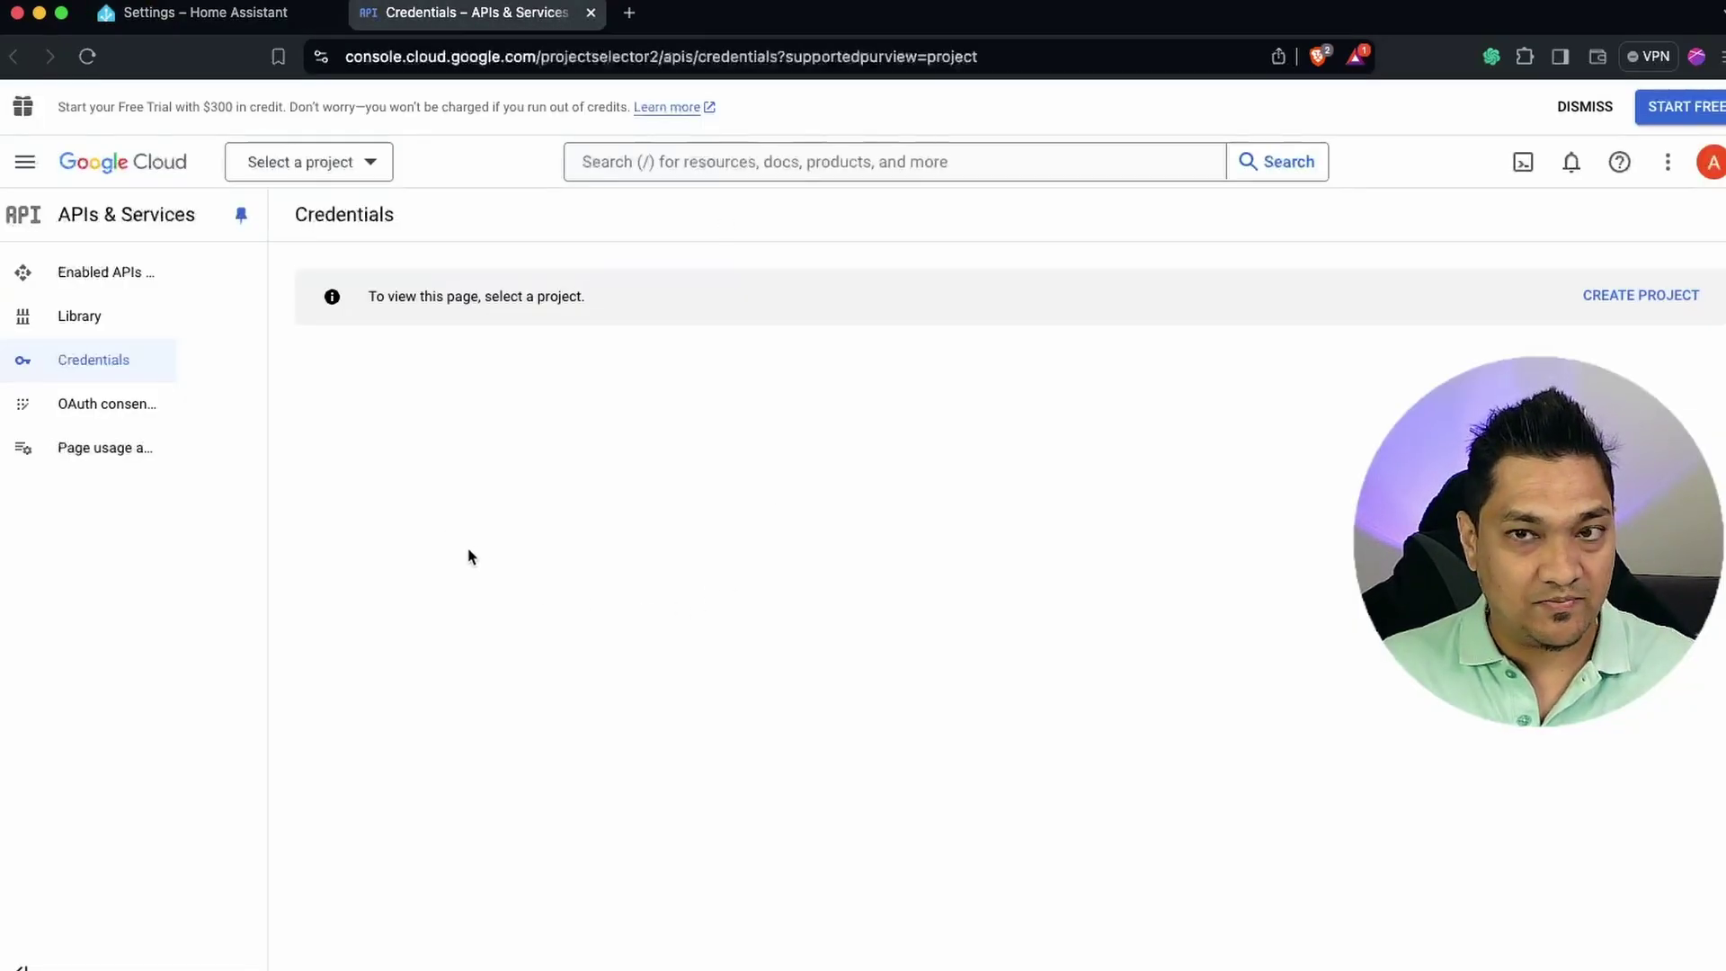
Create a new Google Cloud project named 'HA Integration'.
left_click(1665, 297)
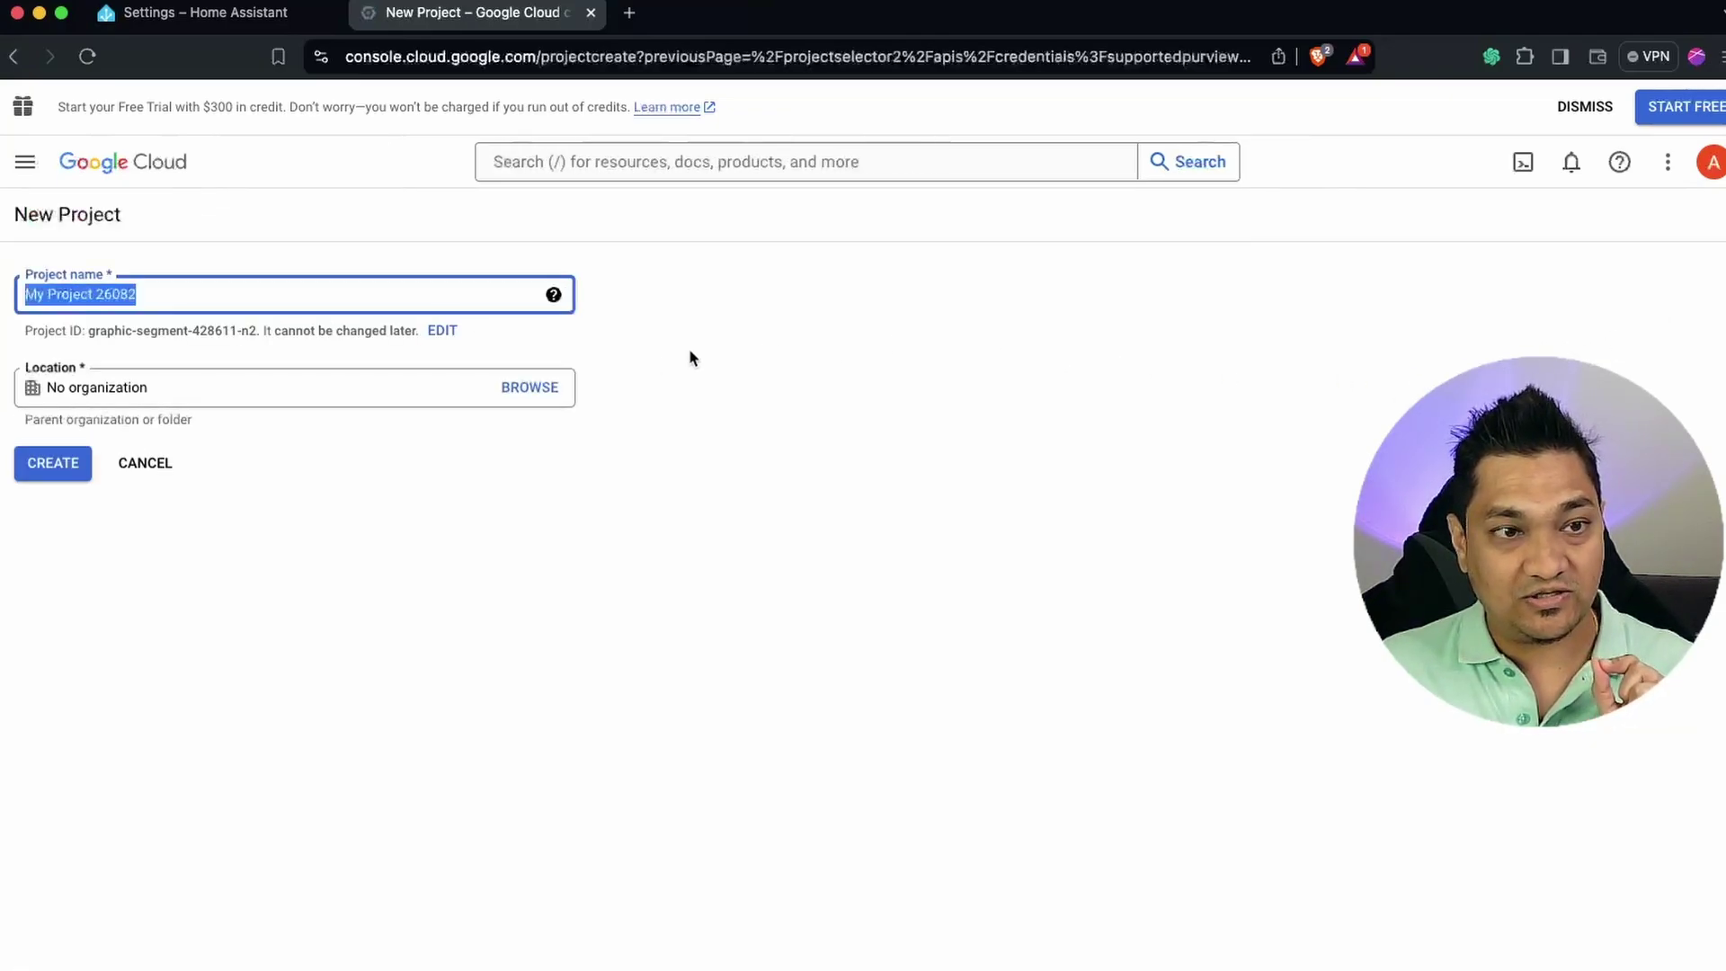
type("HA Integration")
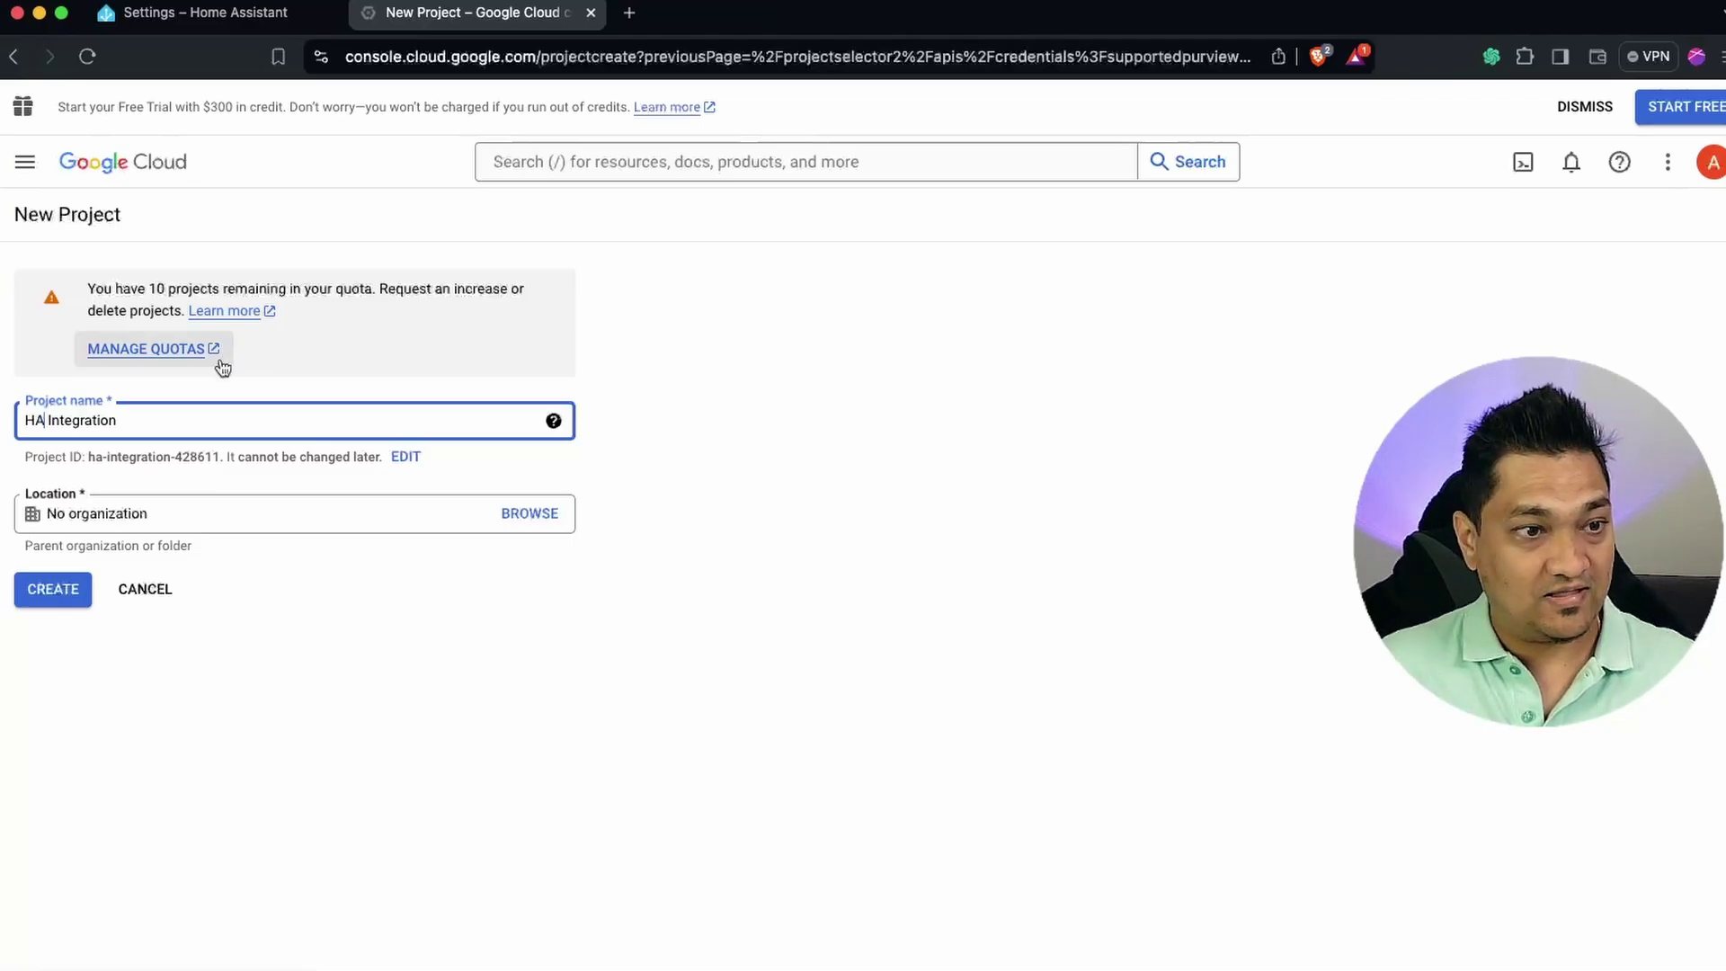
left_click(59, 591)
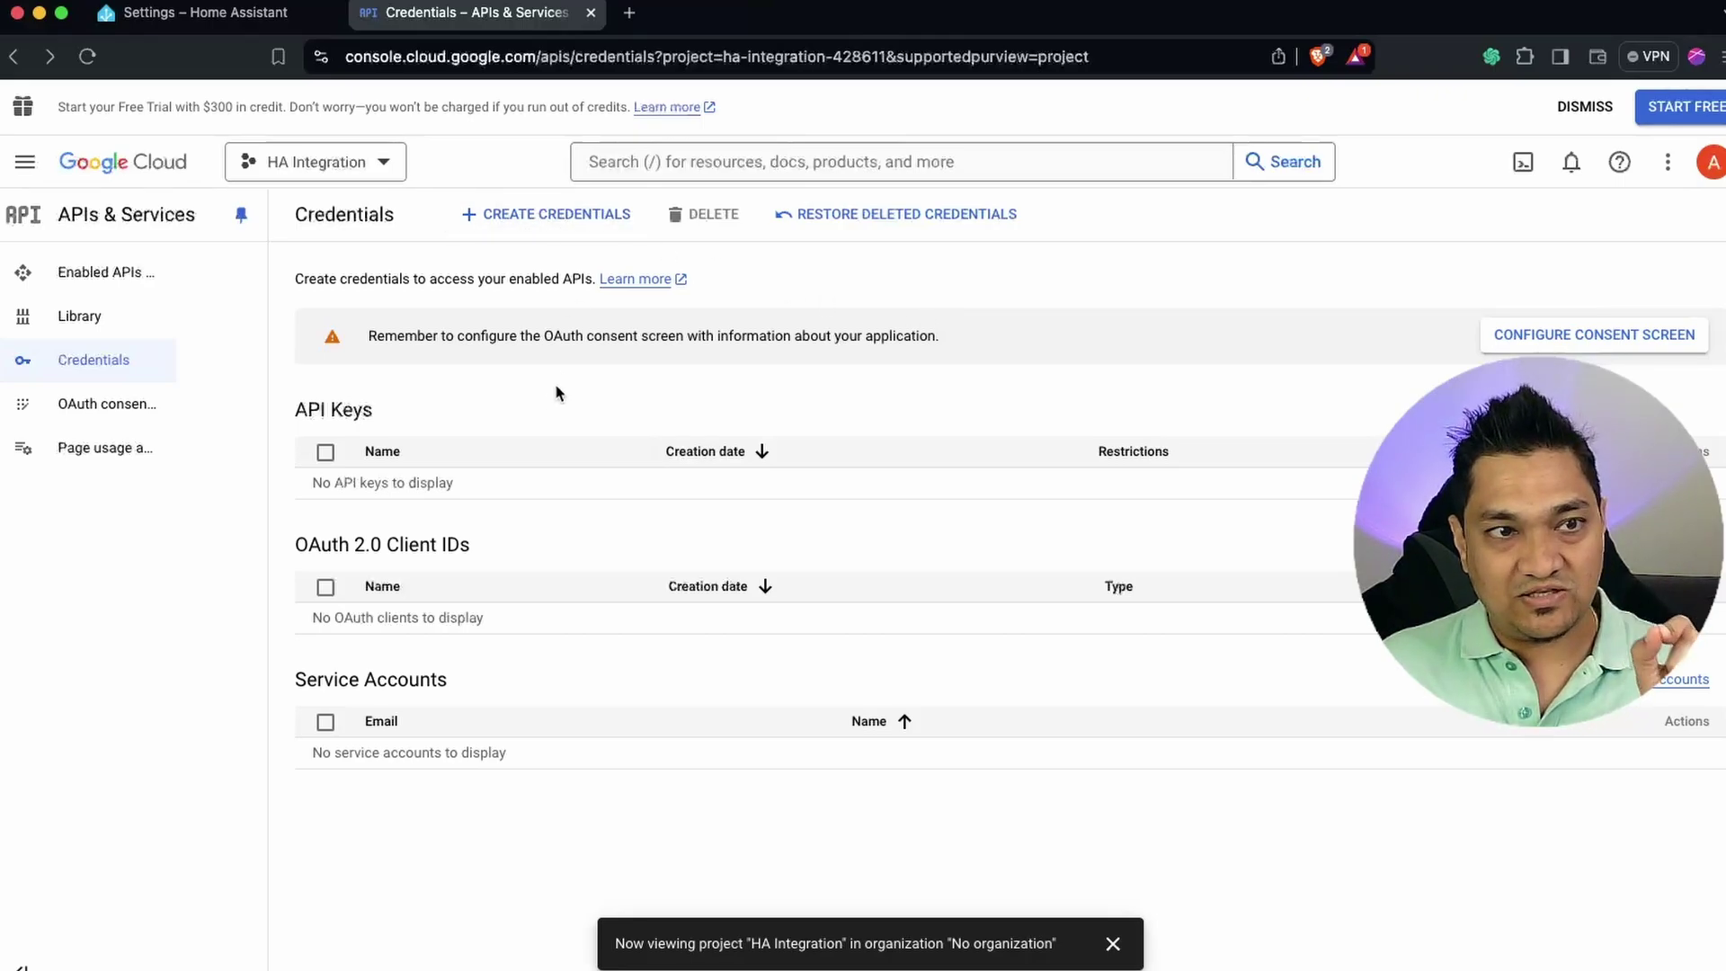
Start creating an OAuth client ID under Credentials and proceed to configure the consent screen.
left_click(27, 168)
mouse_move(135, 388)
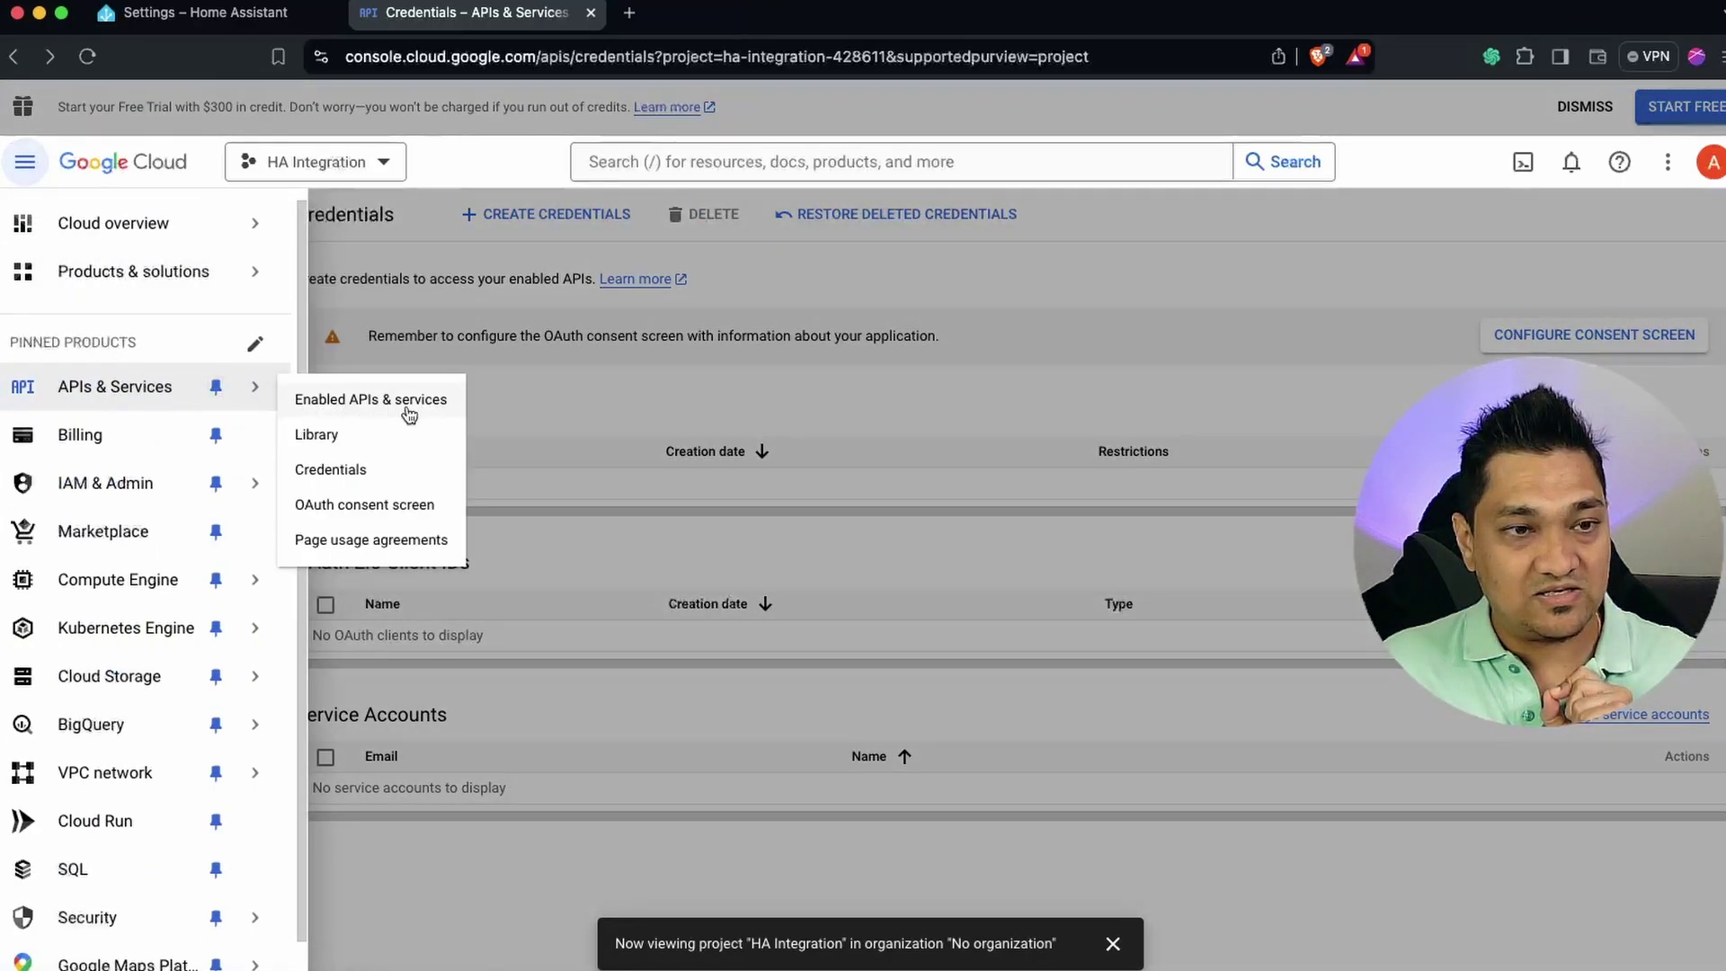
left_click(777, 407)
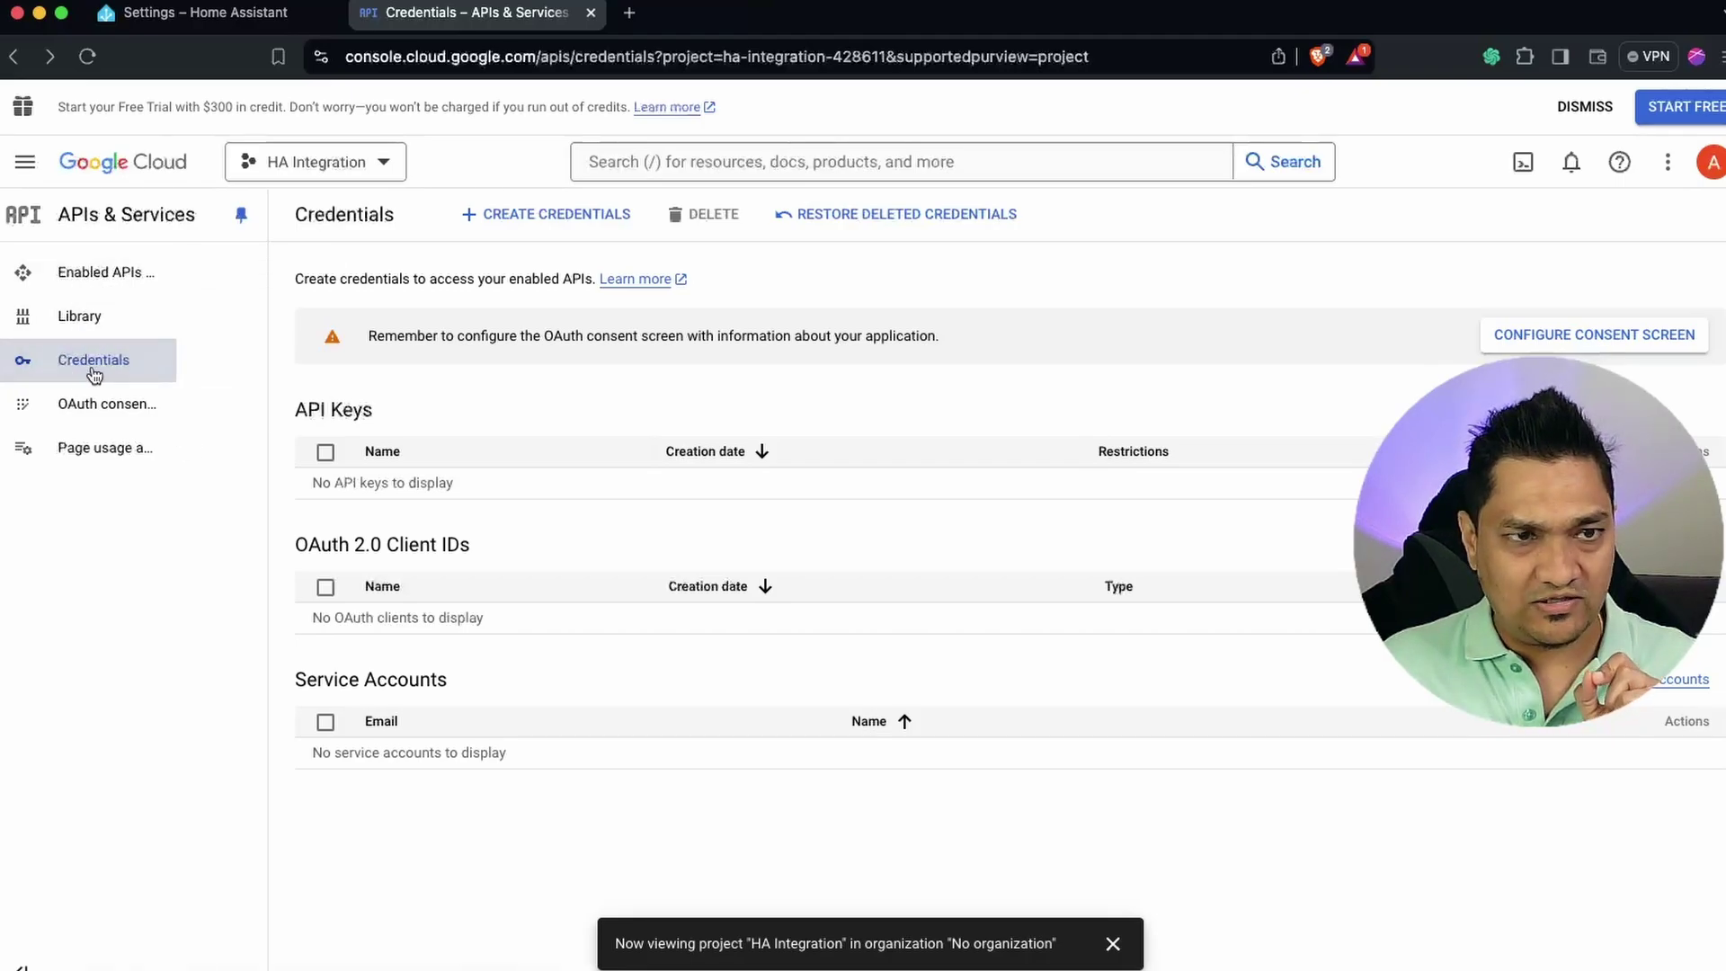
left_click(589, 222)
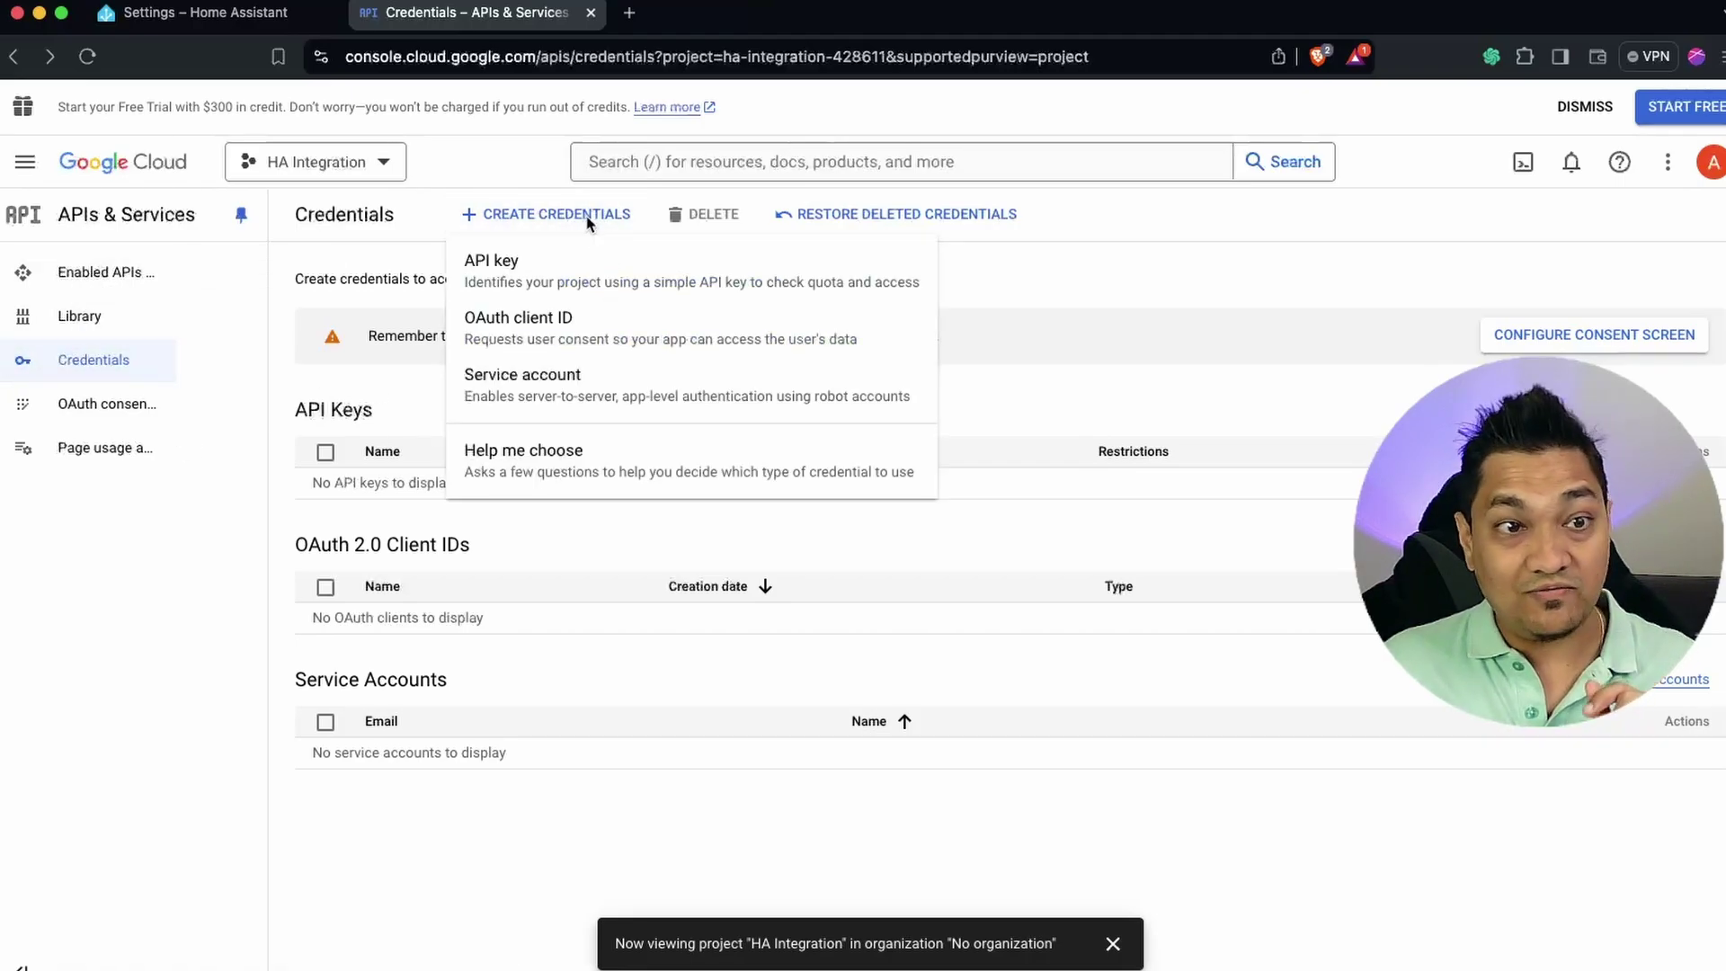
left_click(614, 337)
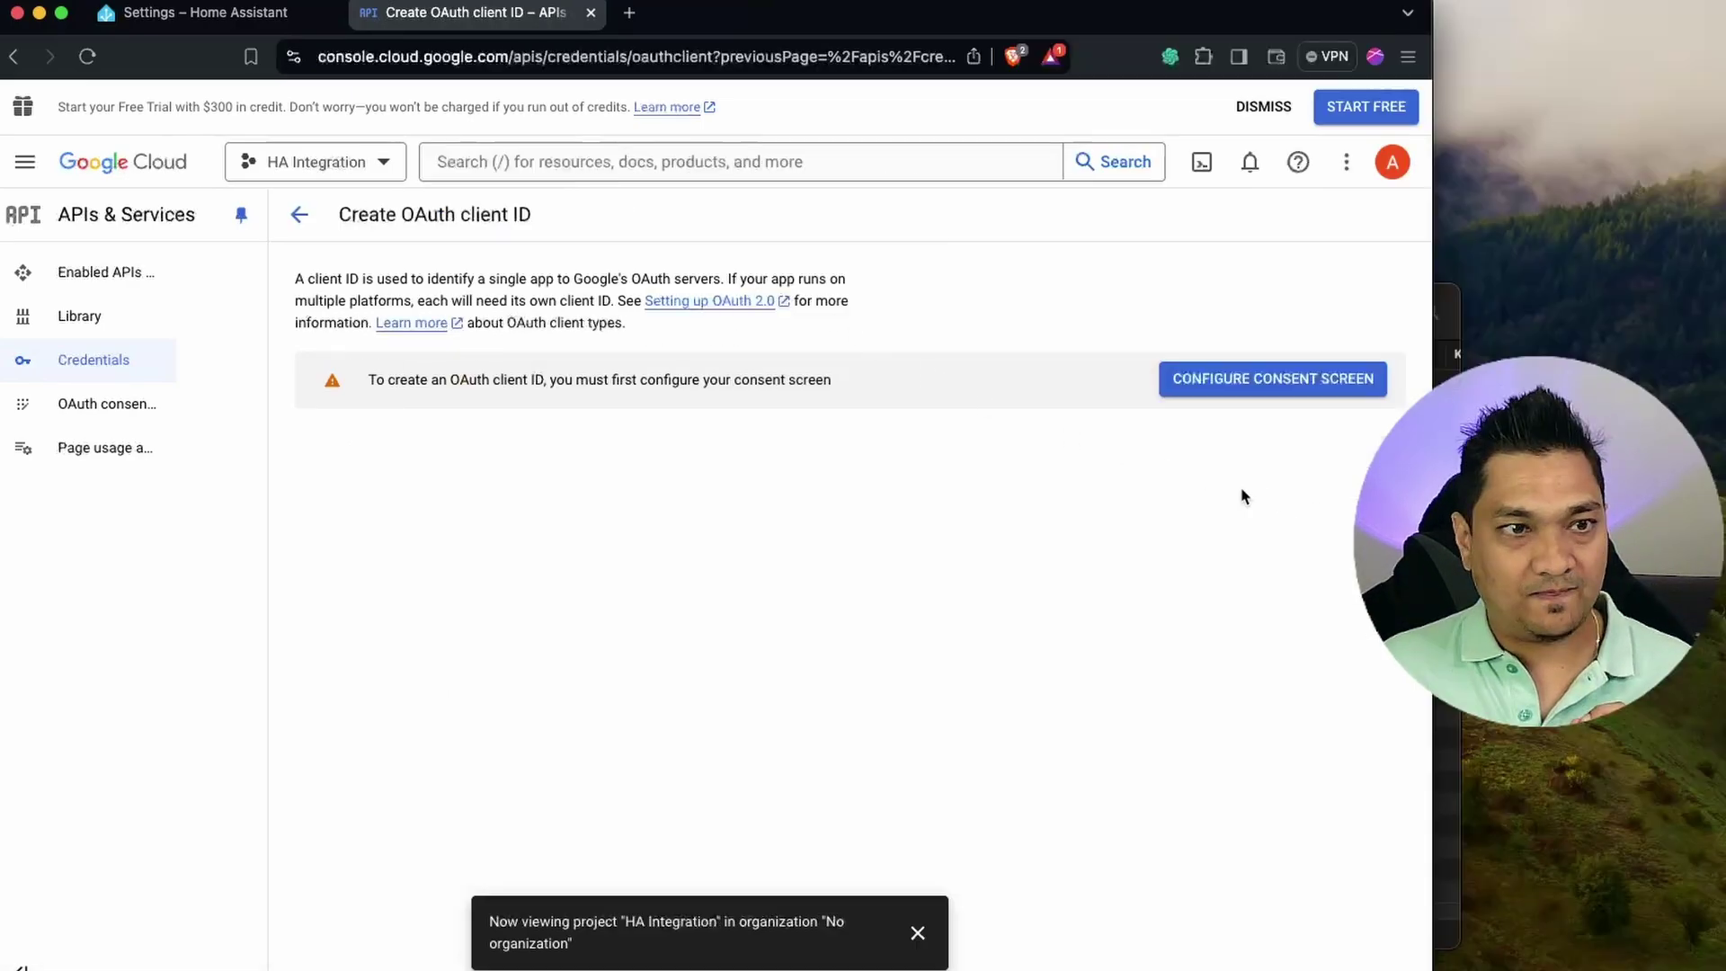
left_click(1265, 381)
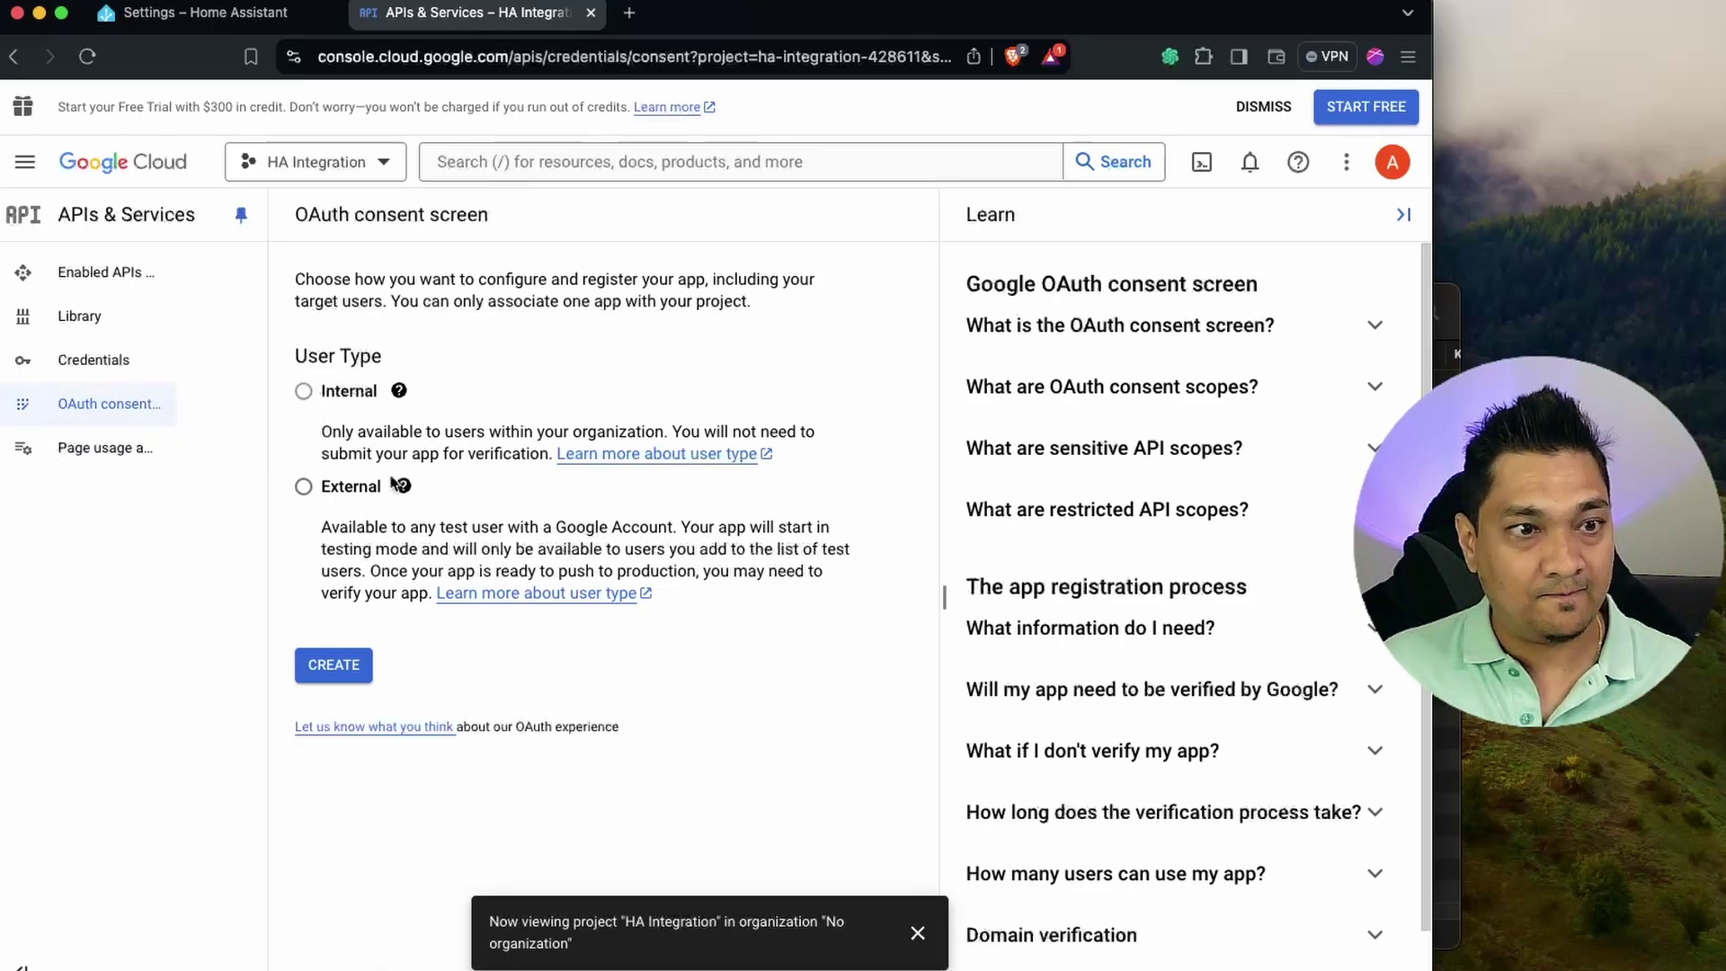
Create the OAuth consent screen with the External user type and focus the App name field.
mouse_move(386, 391)
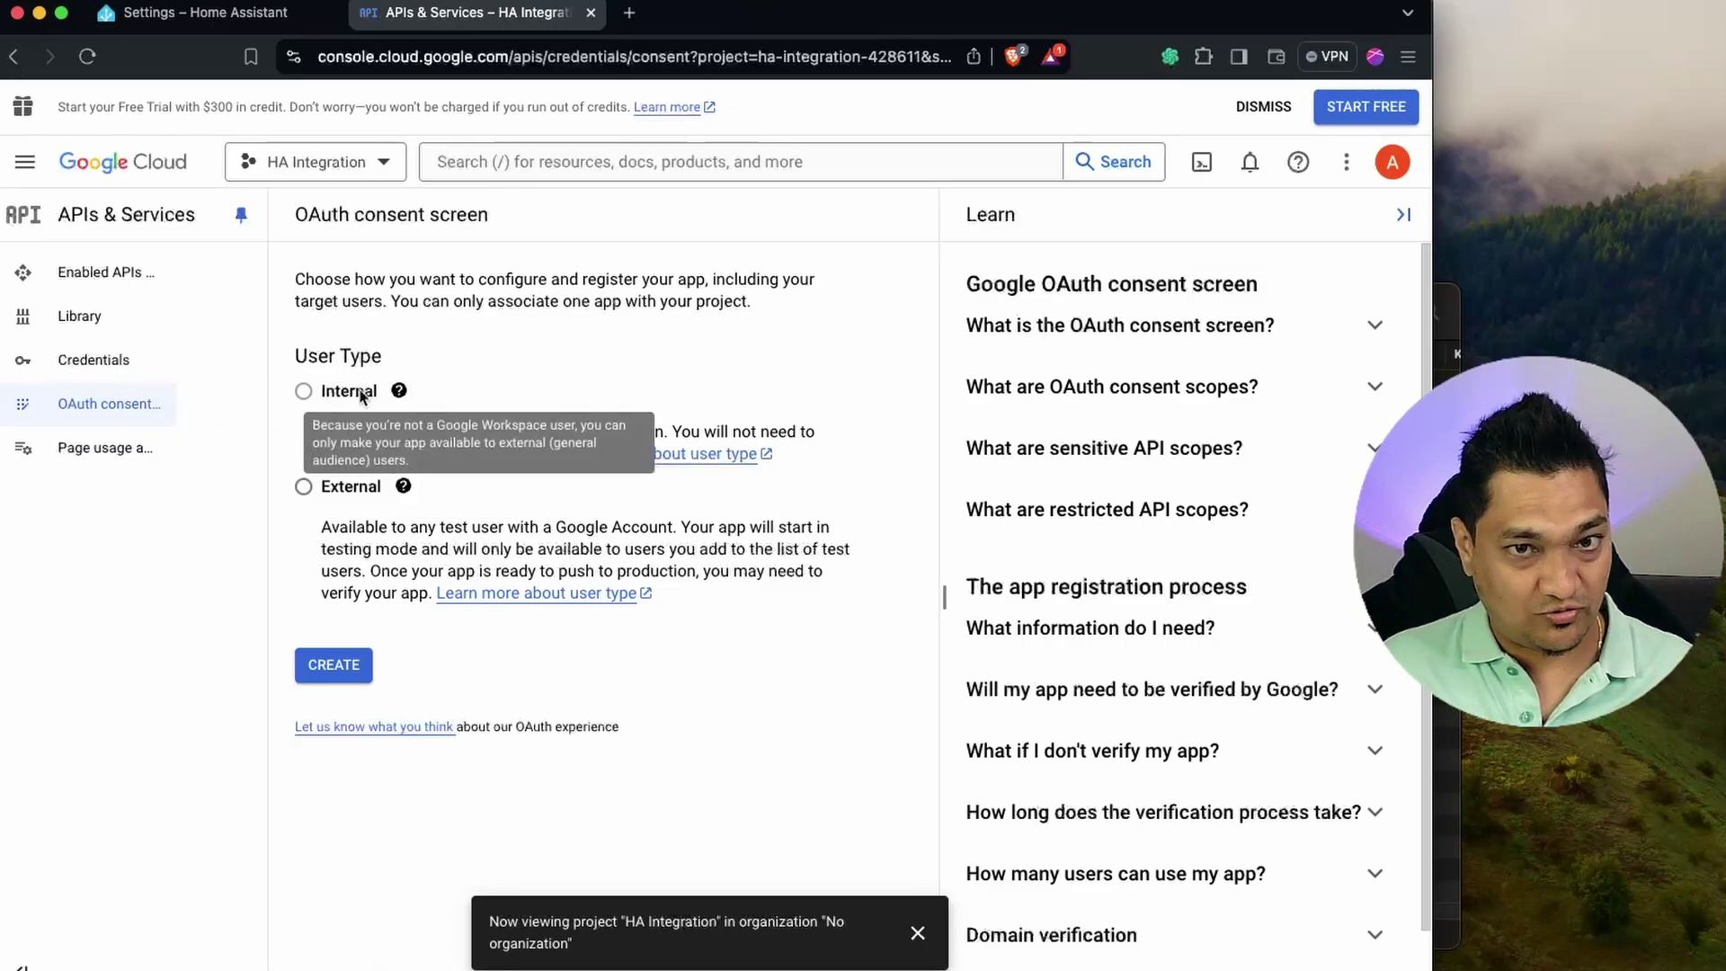
left_click(303, 487)
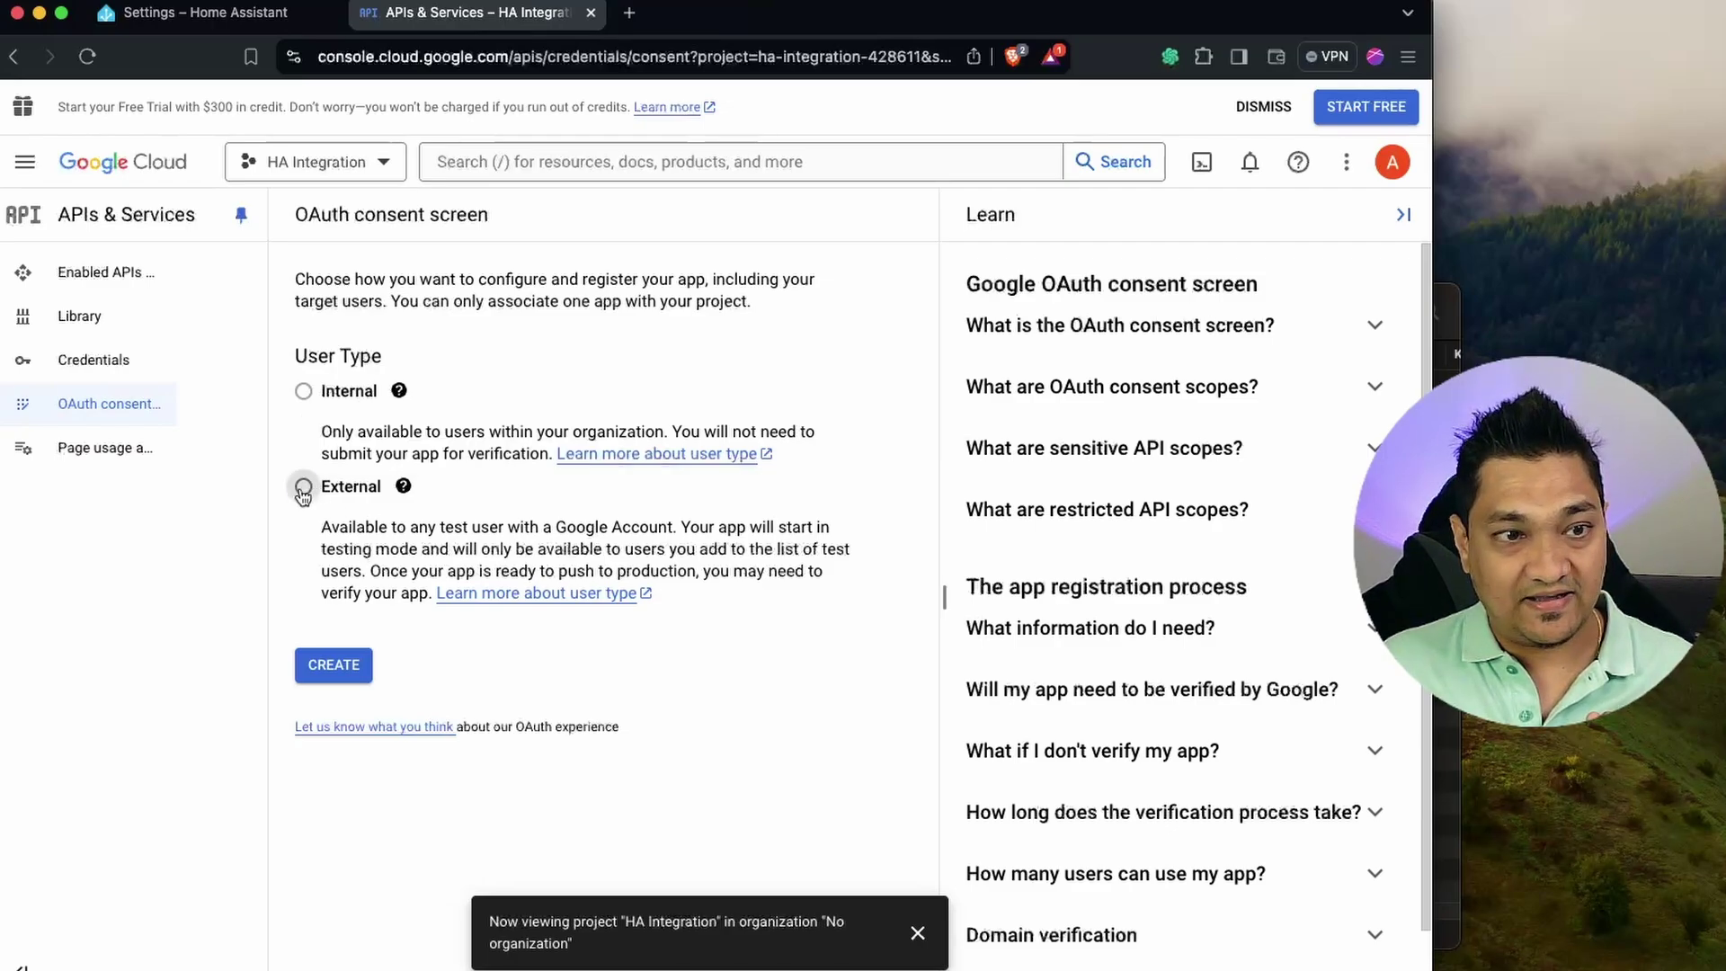
left_click(349, 674)
left_click(480, 477)
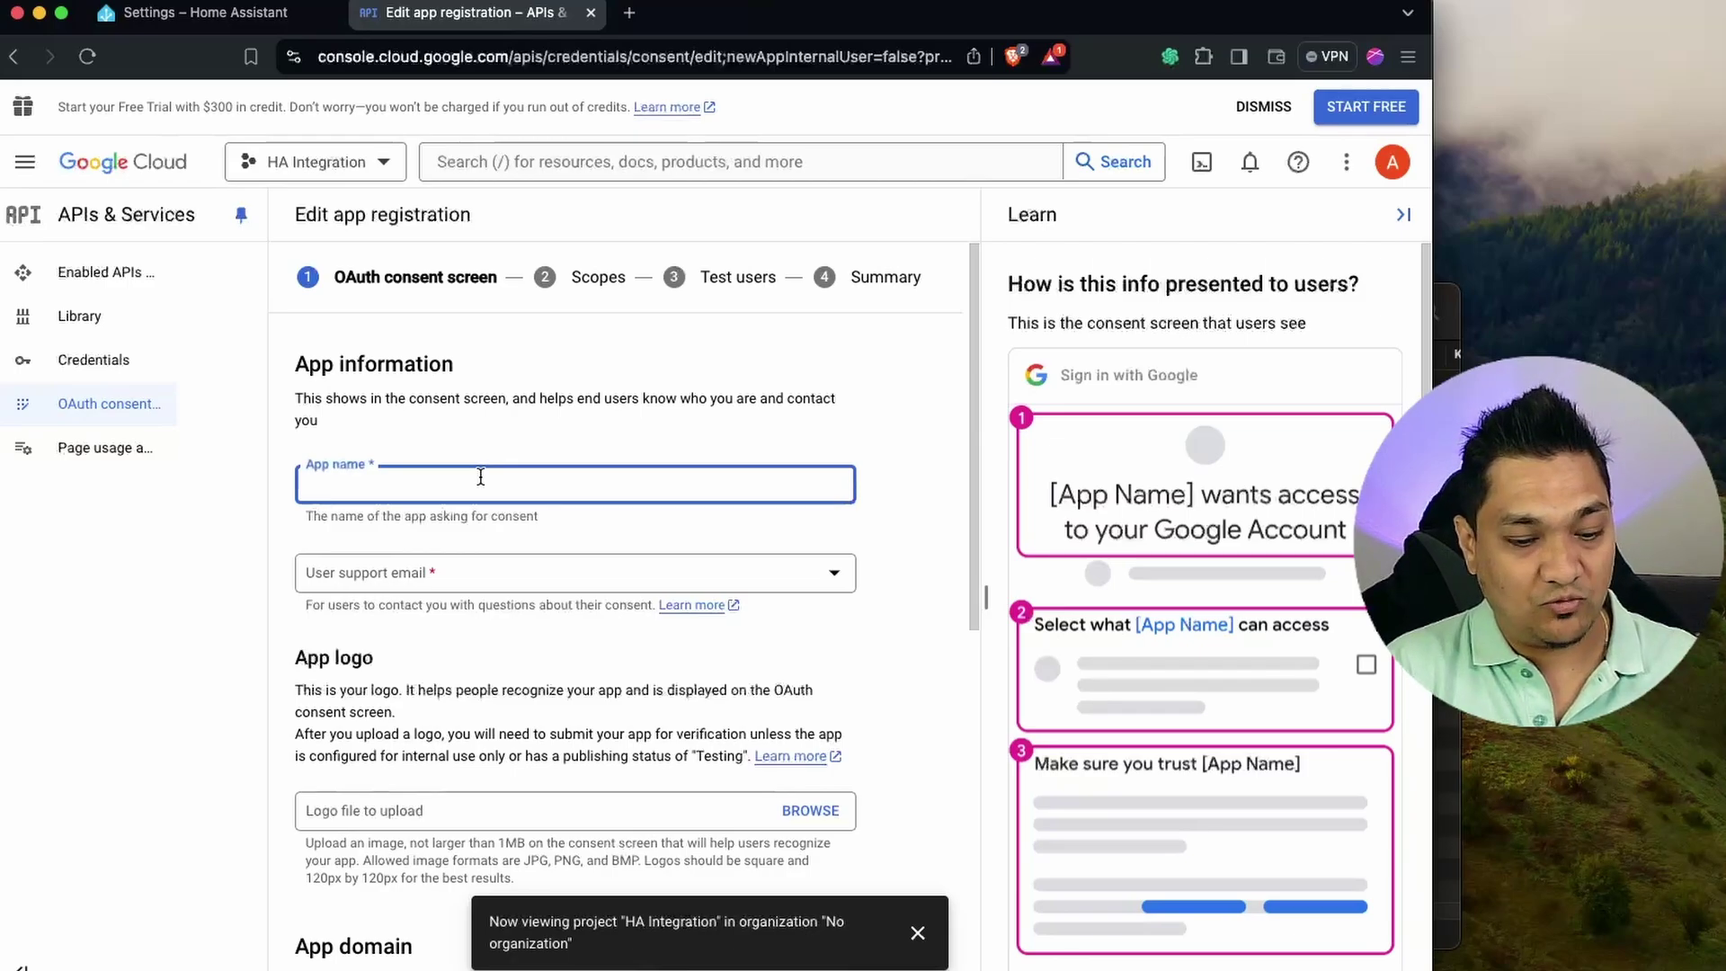
Enter app name 'HA Integration', choose the support e-mail, add a developer contact e-mail, and save.
type("H")
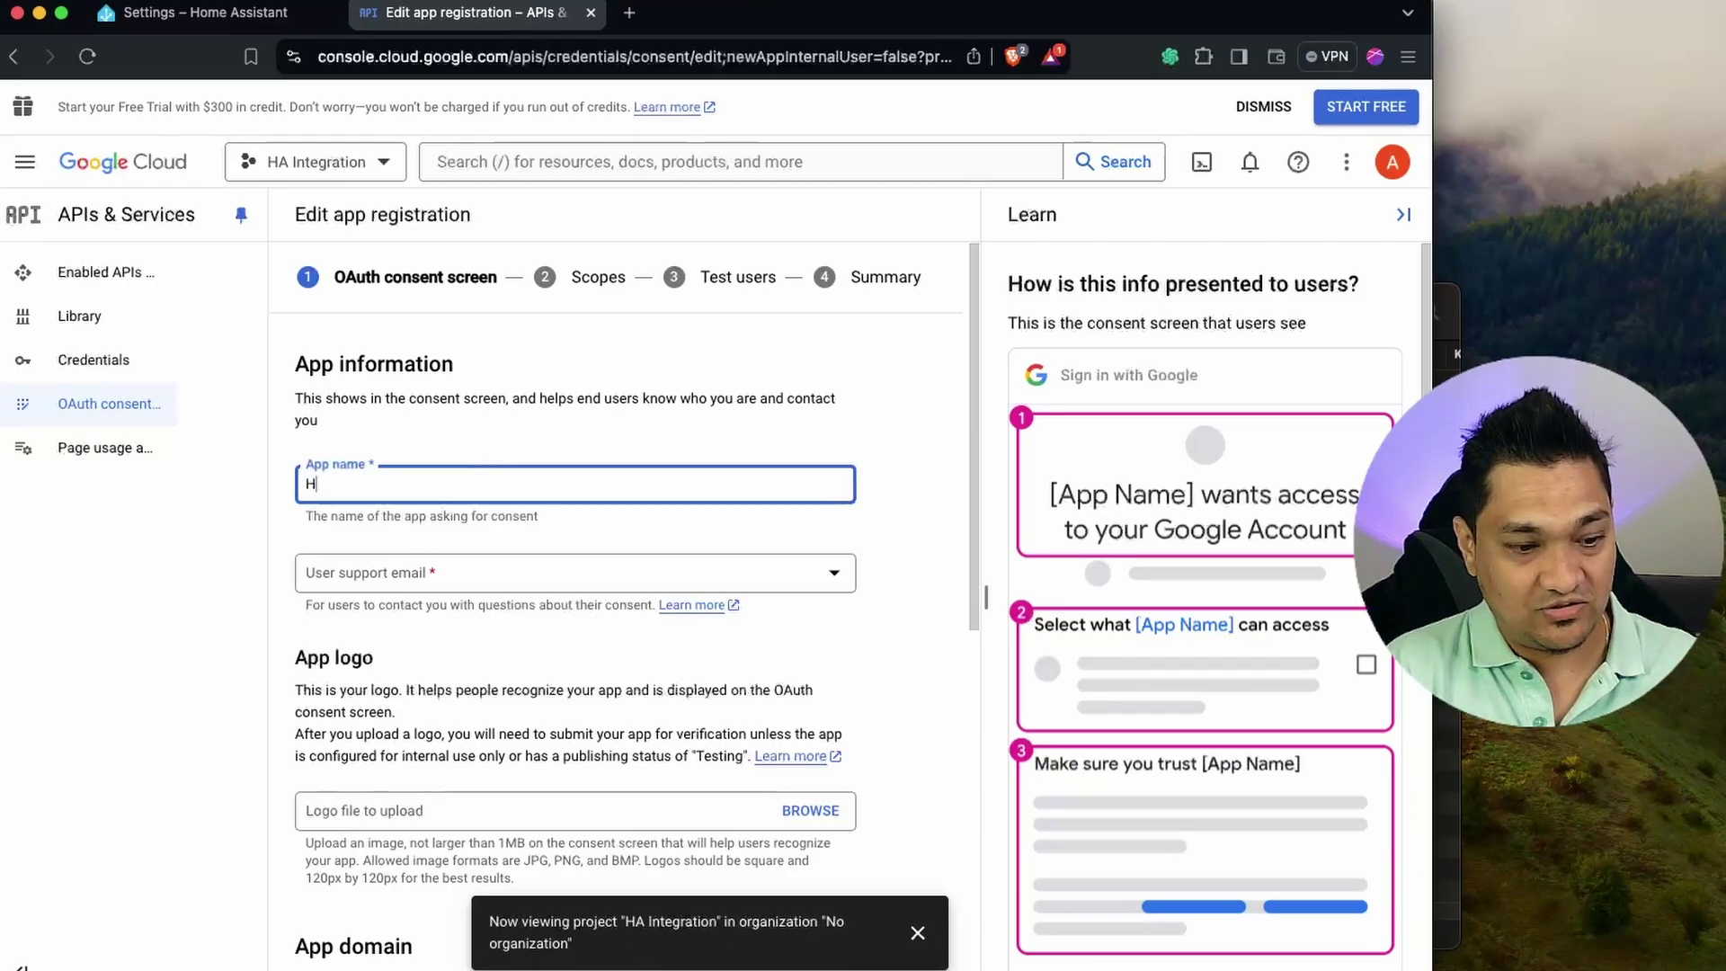
type("A Integration")
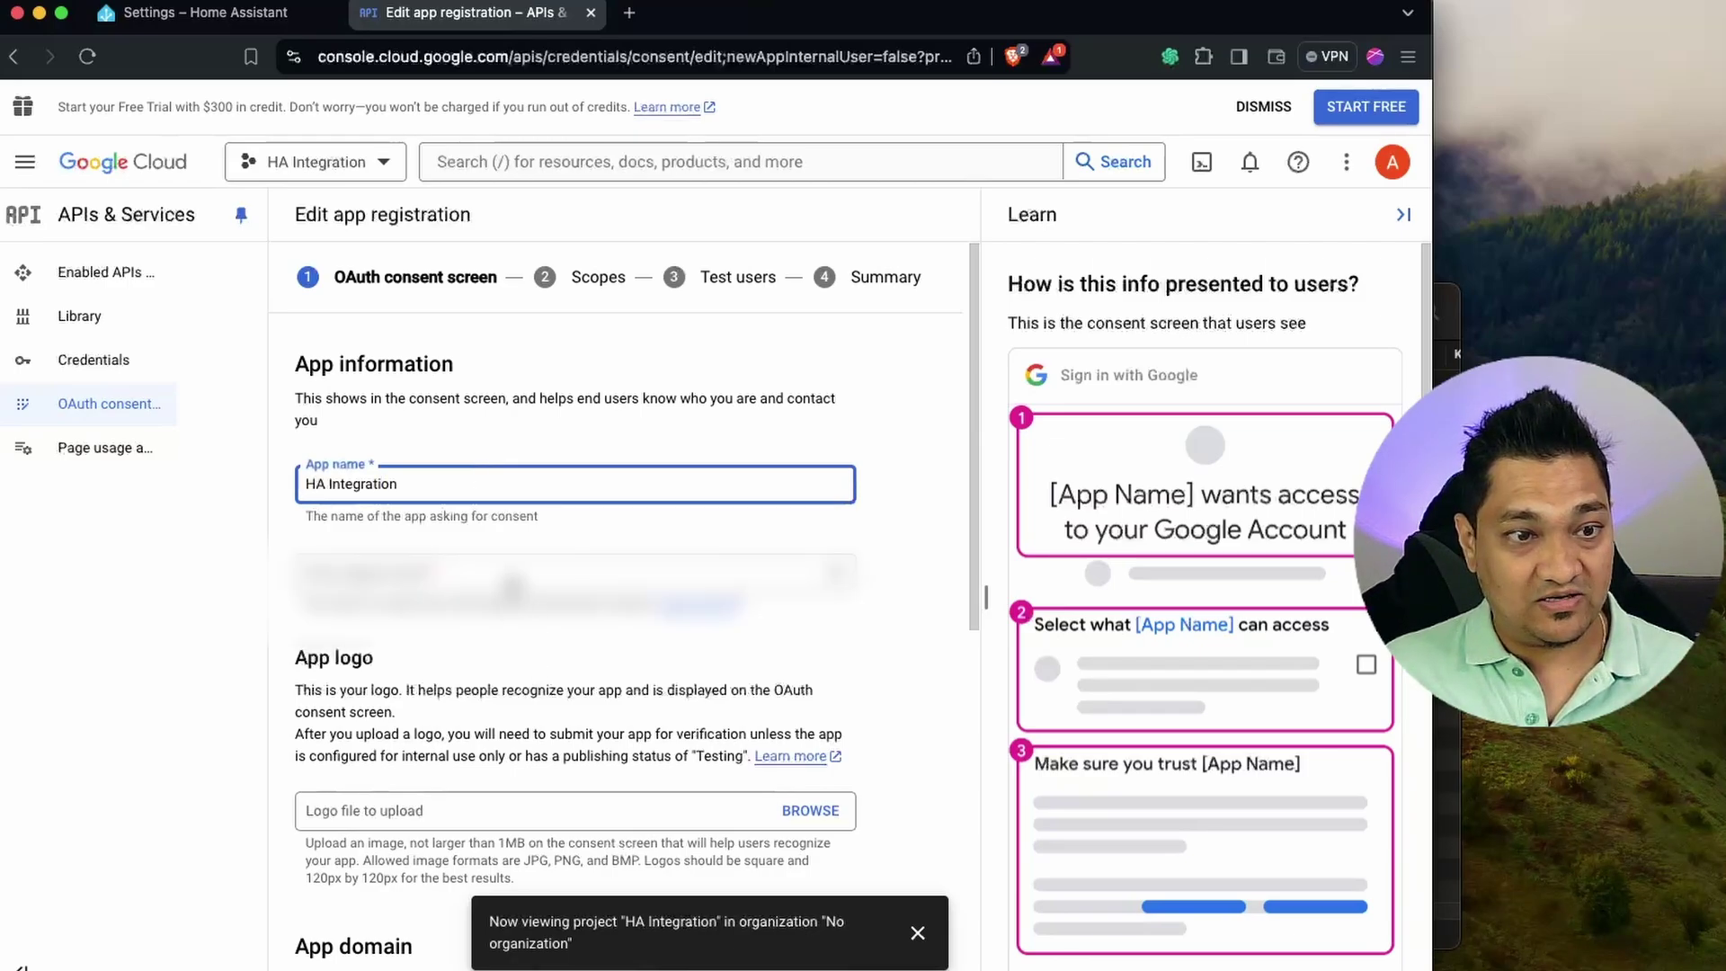
left_click(512, 594)
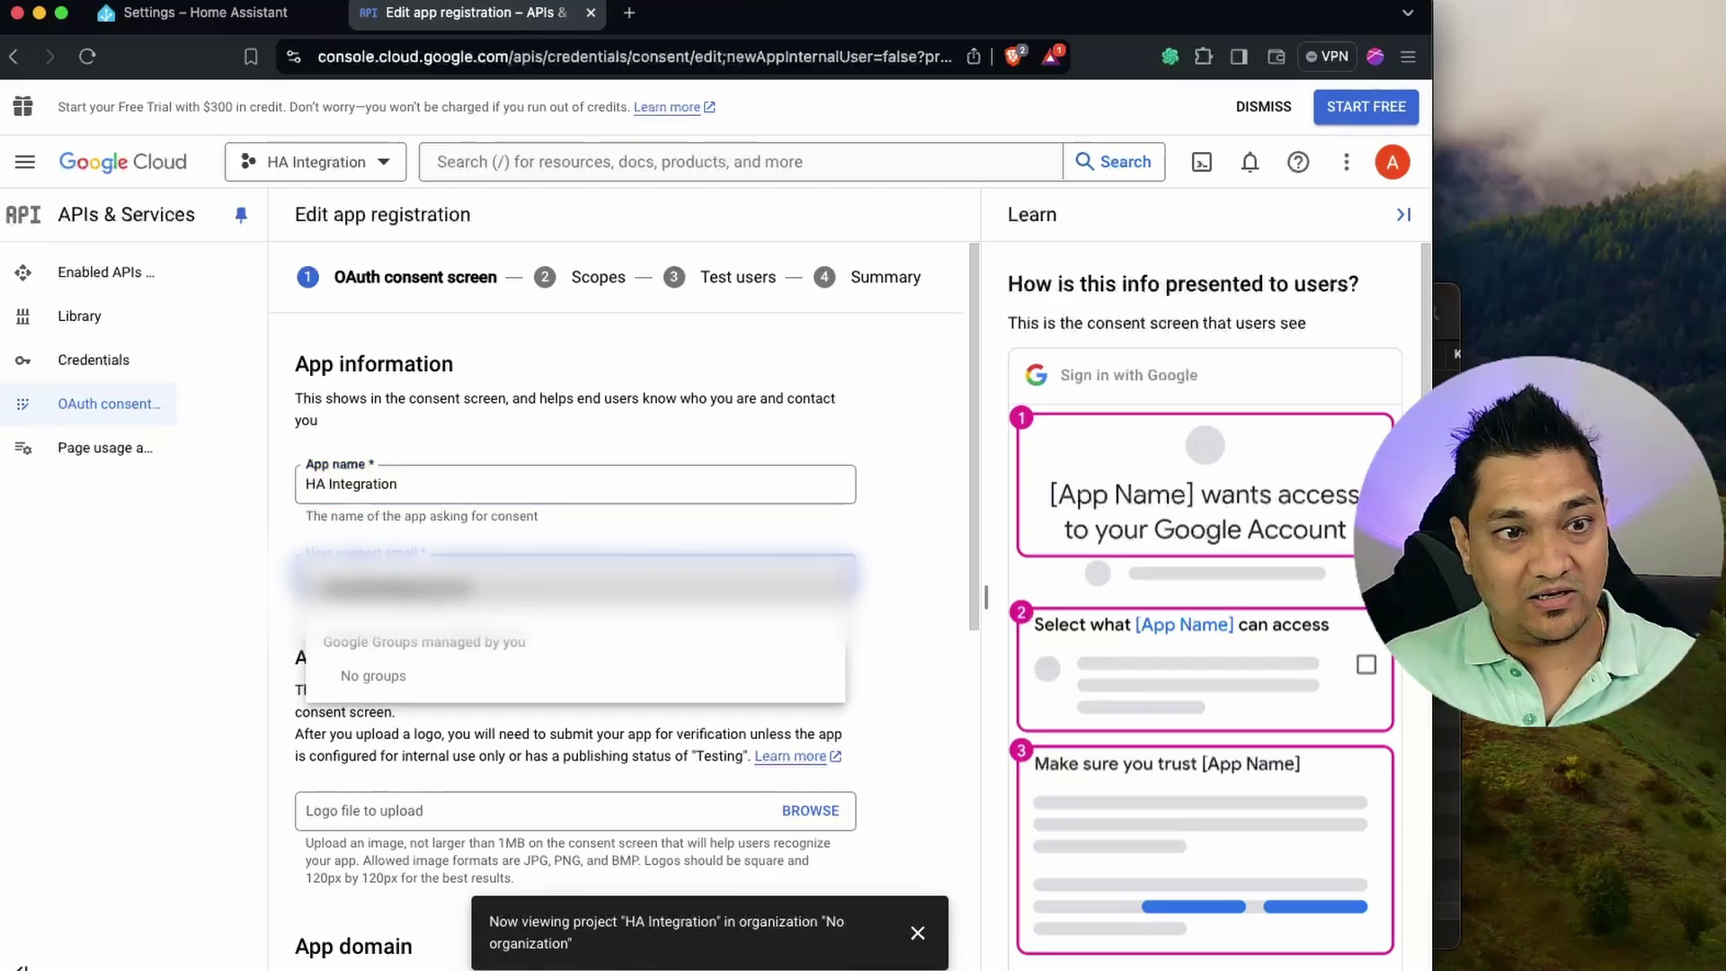
left_click(458, 598)
scroll(493, 679, "down", 5)
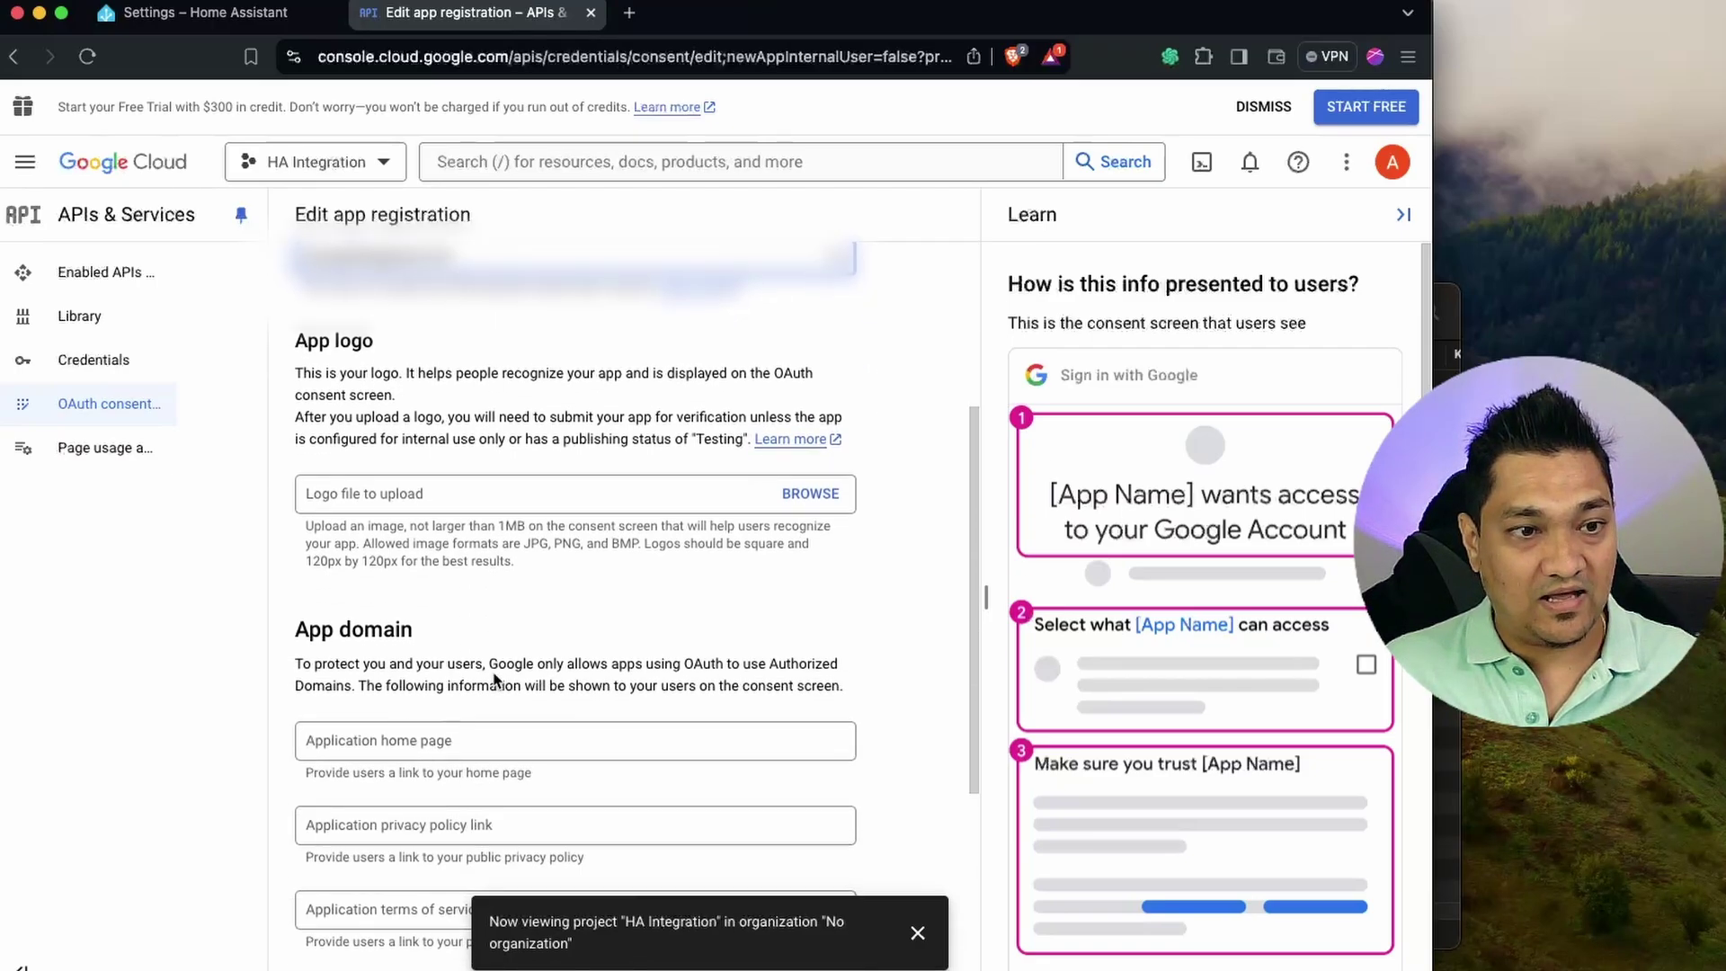
scroll(493, 679, "down", 4)
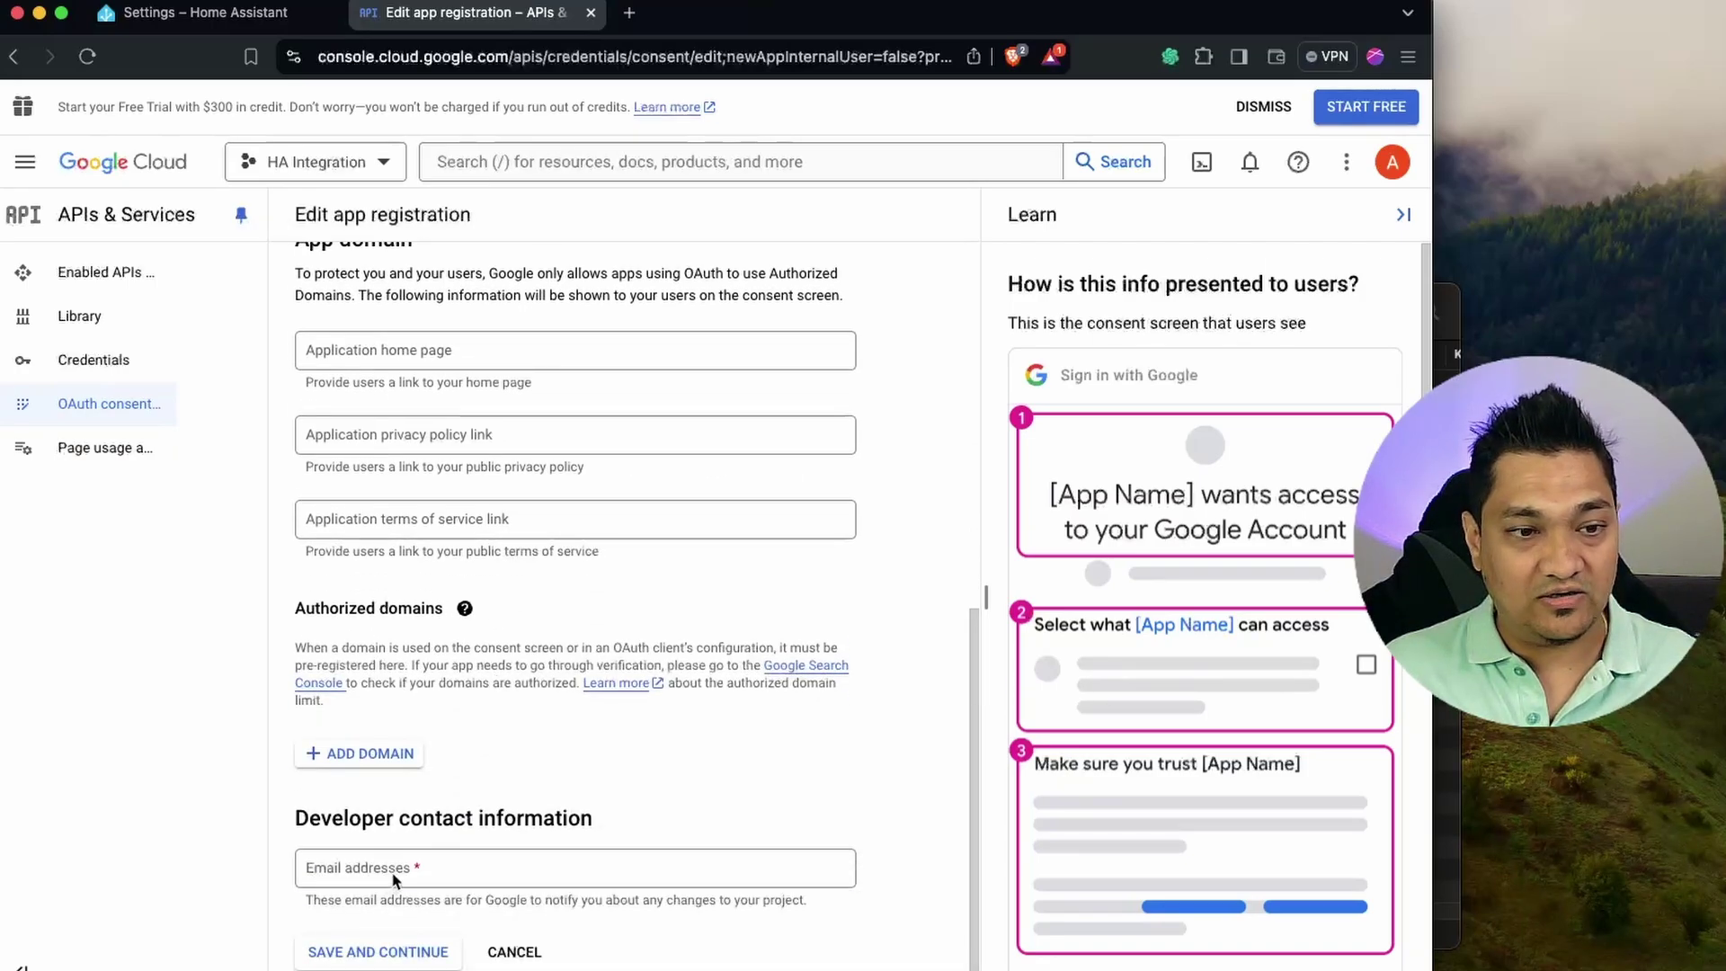
left_click(396, 872)
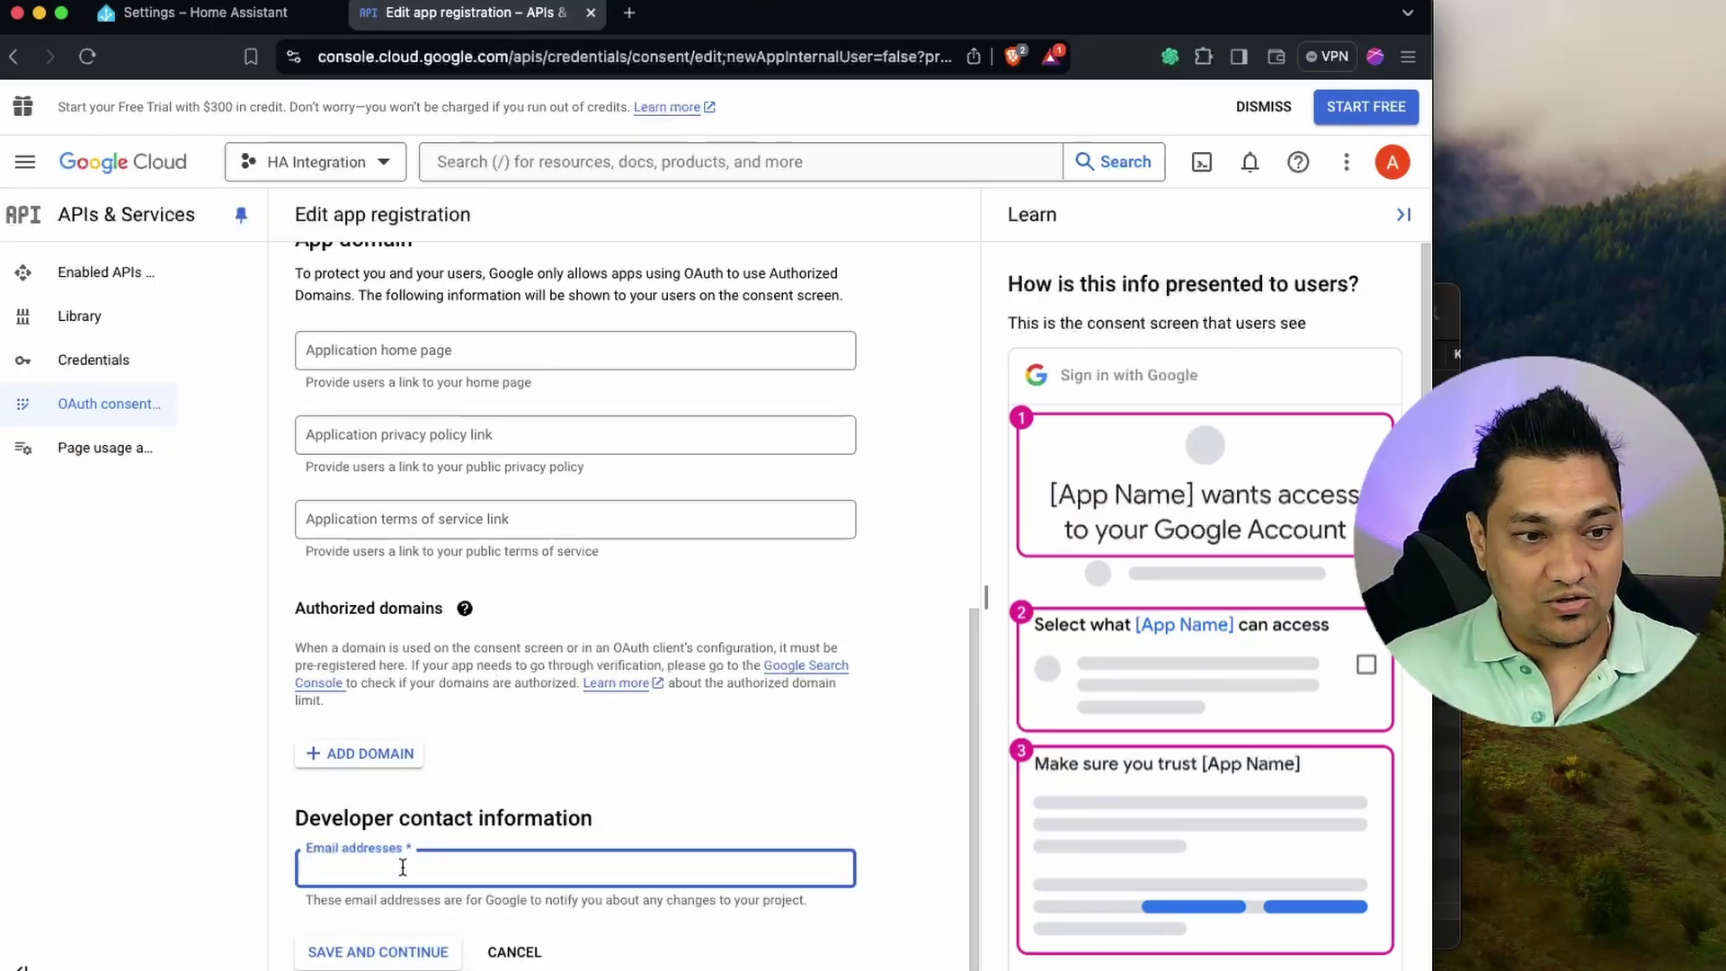
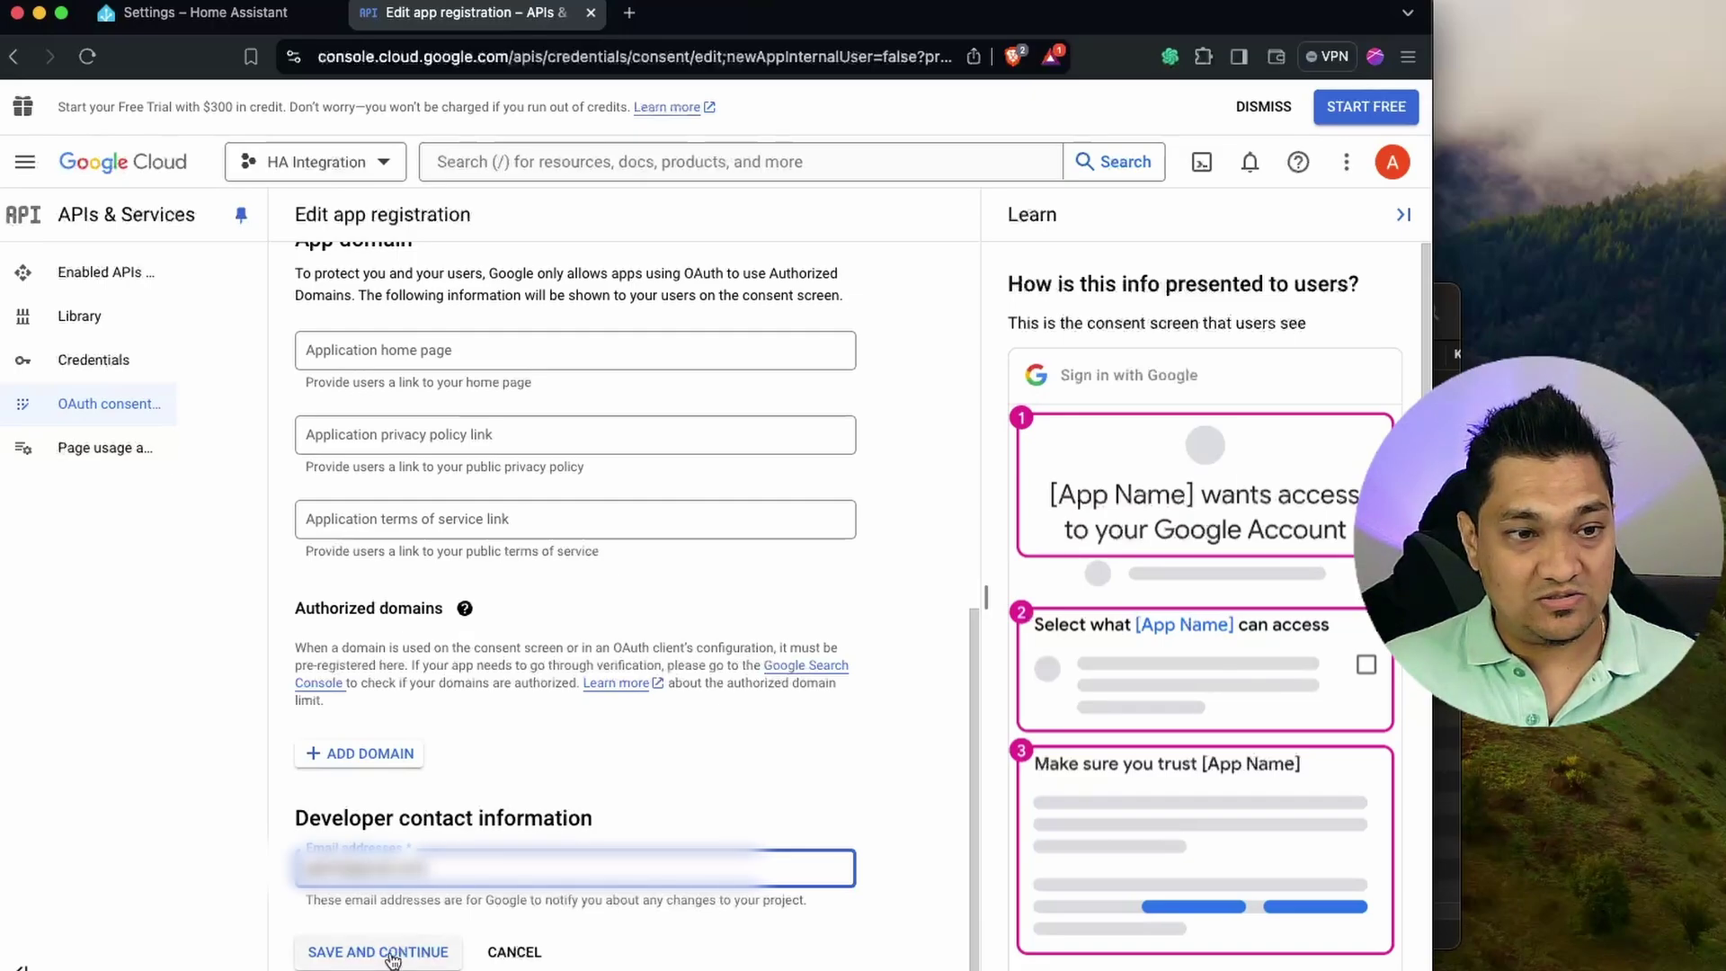
left_click(390, 954)
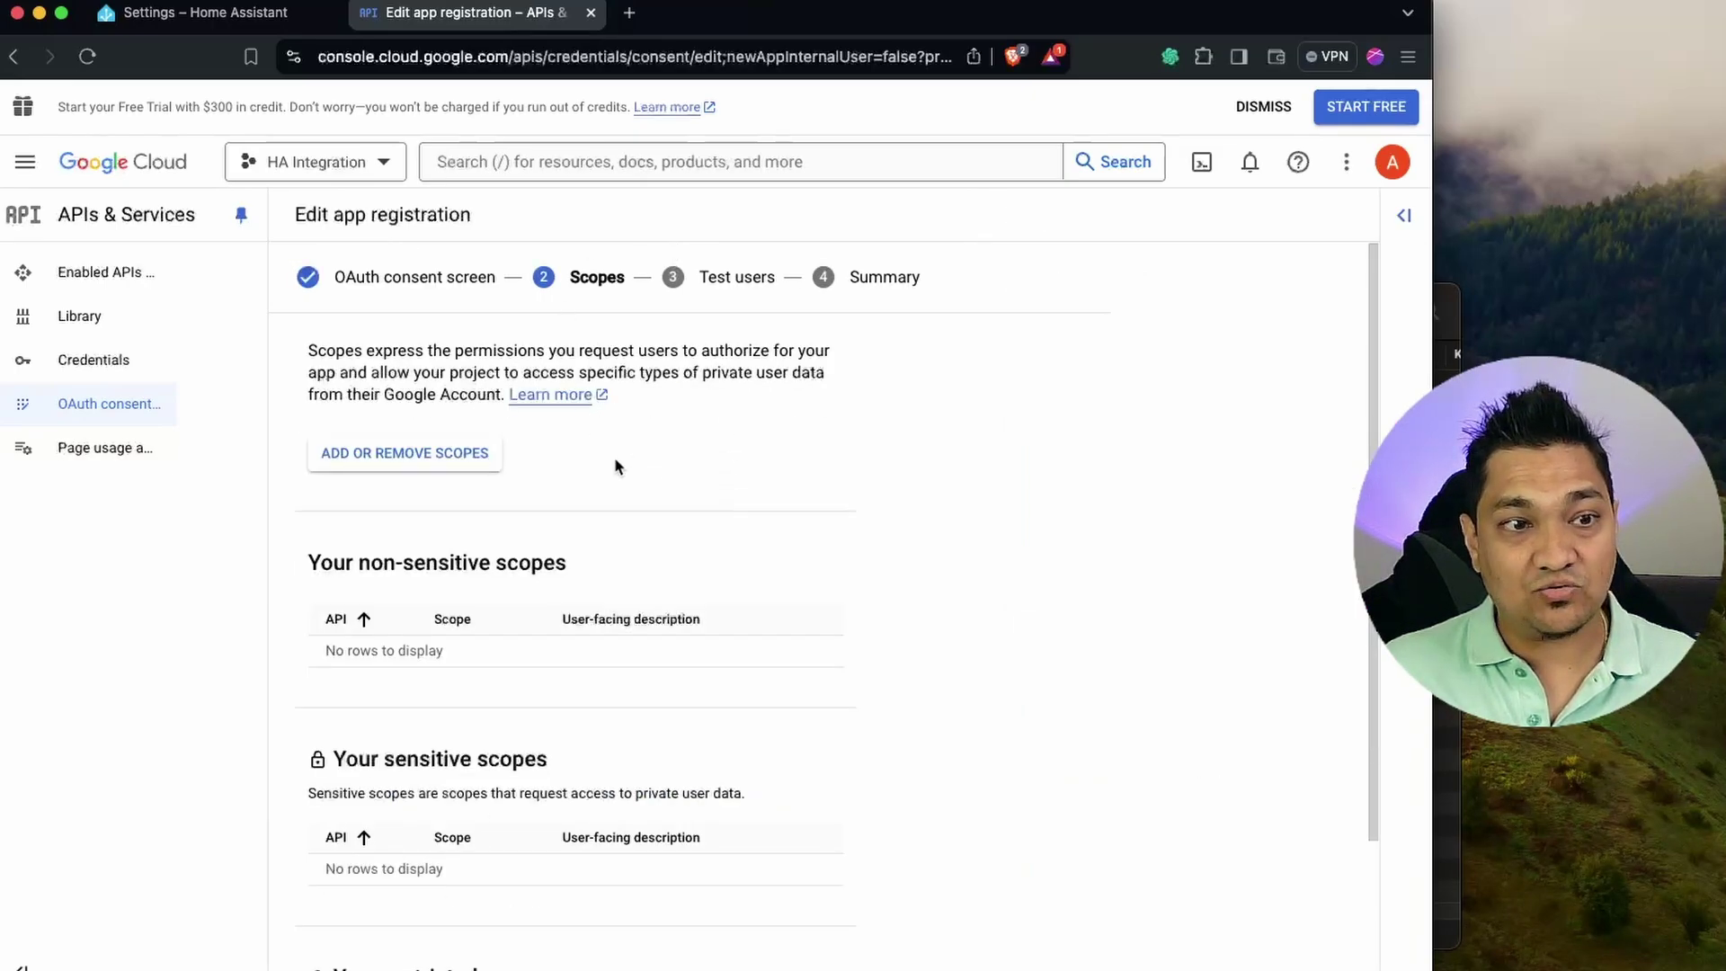
Skip the Scopes and Test users steps without adding any, then return to the consent screen overview.
scroll(844, 456, "down", 3)
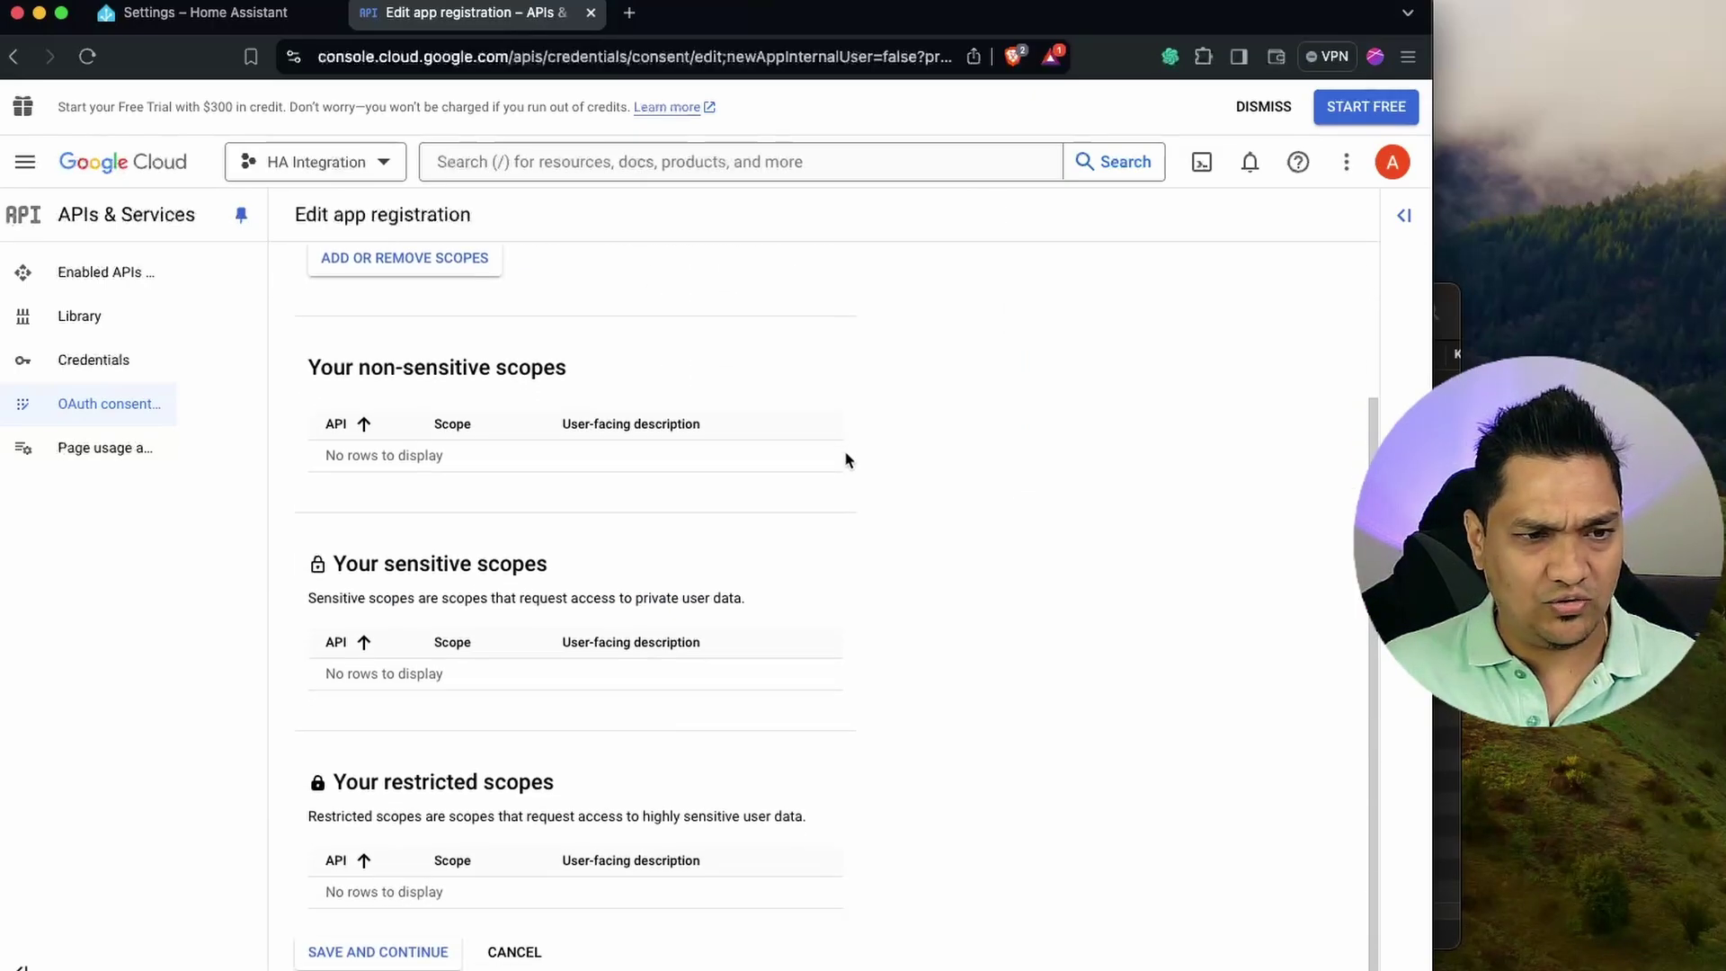
left_click(396, 957)
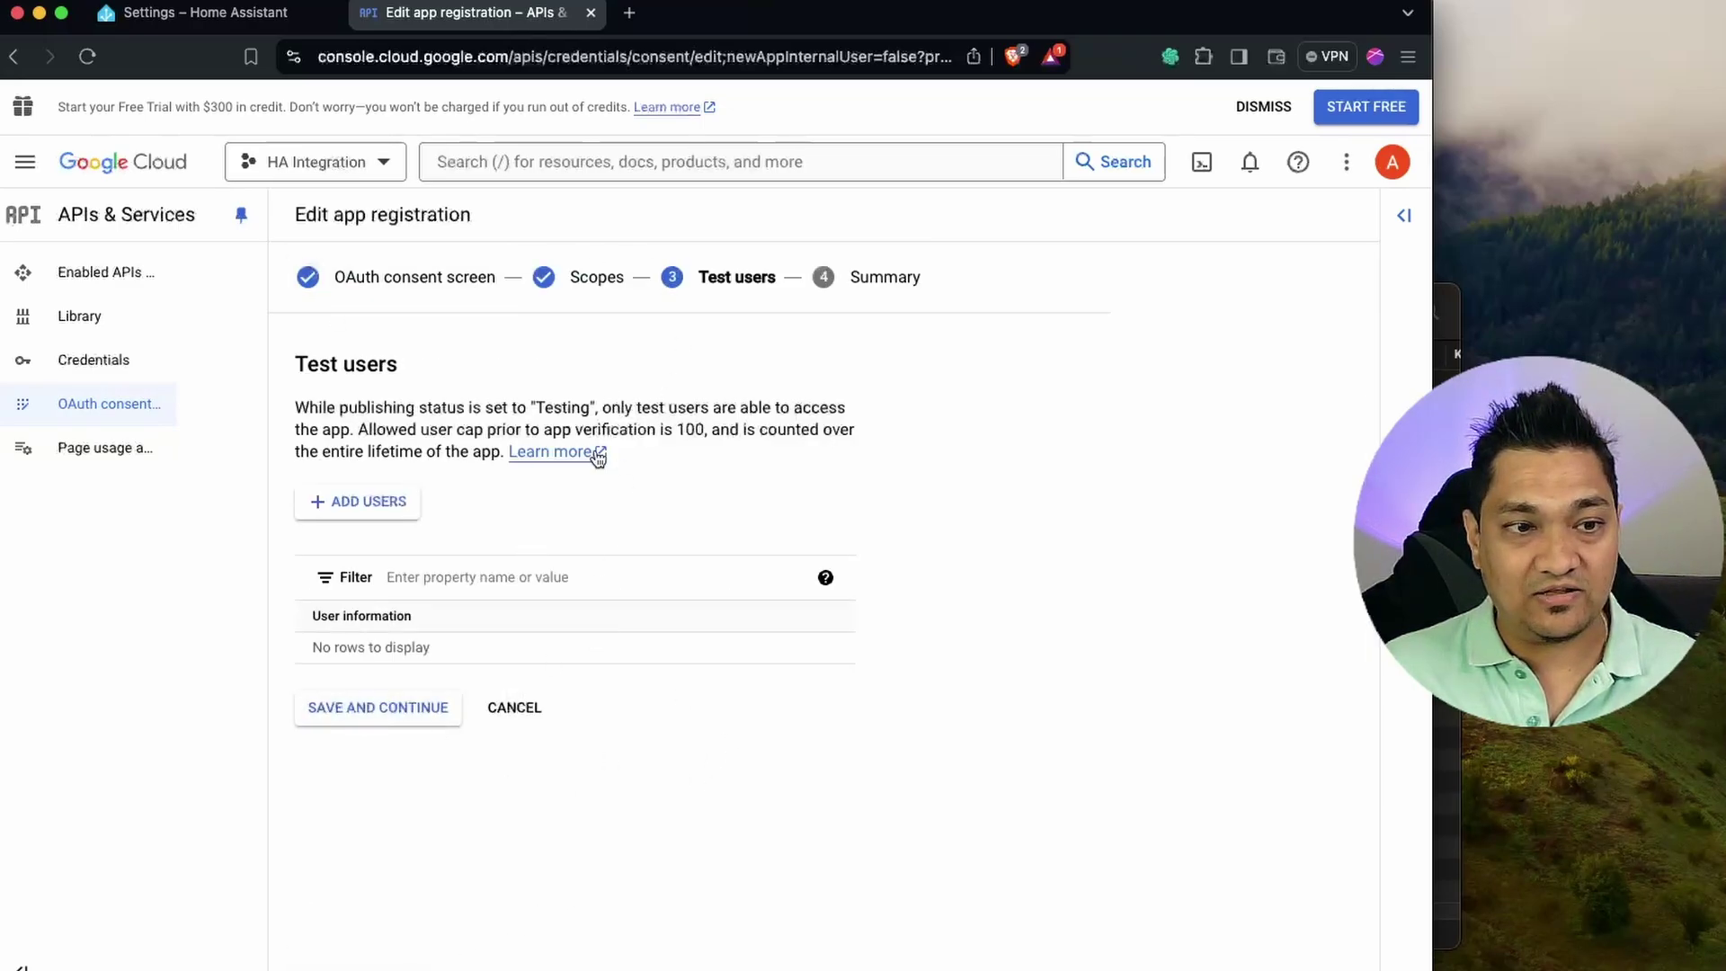
left_click(385, 707)
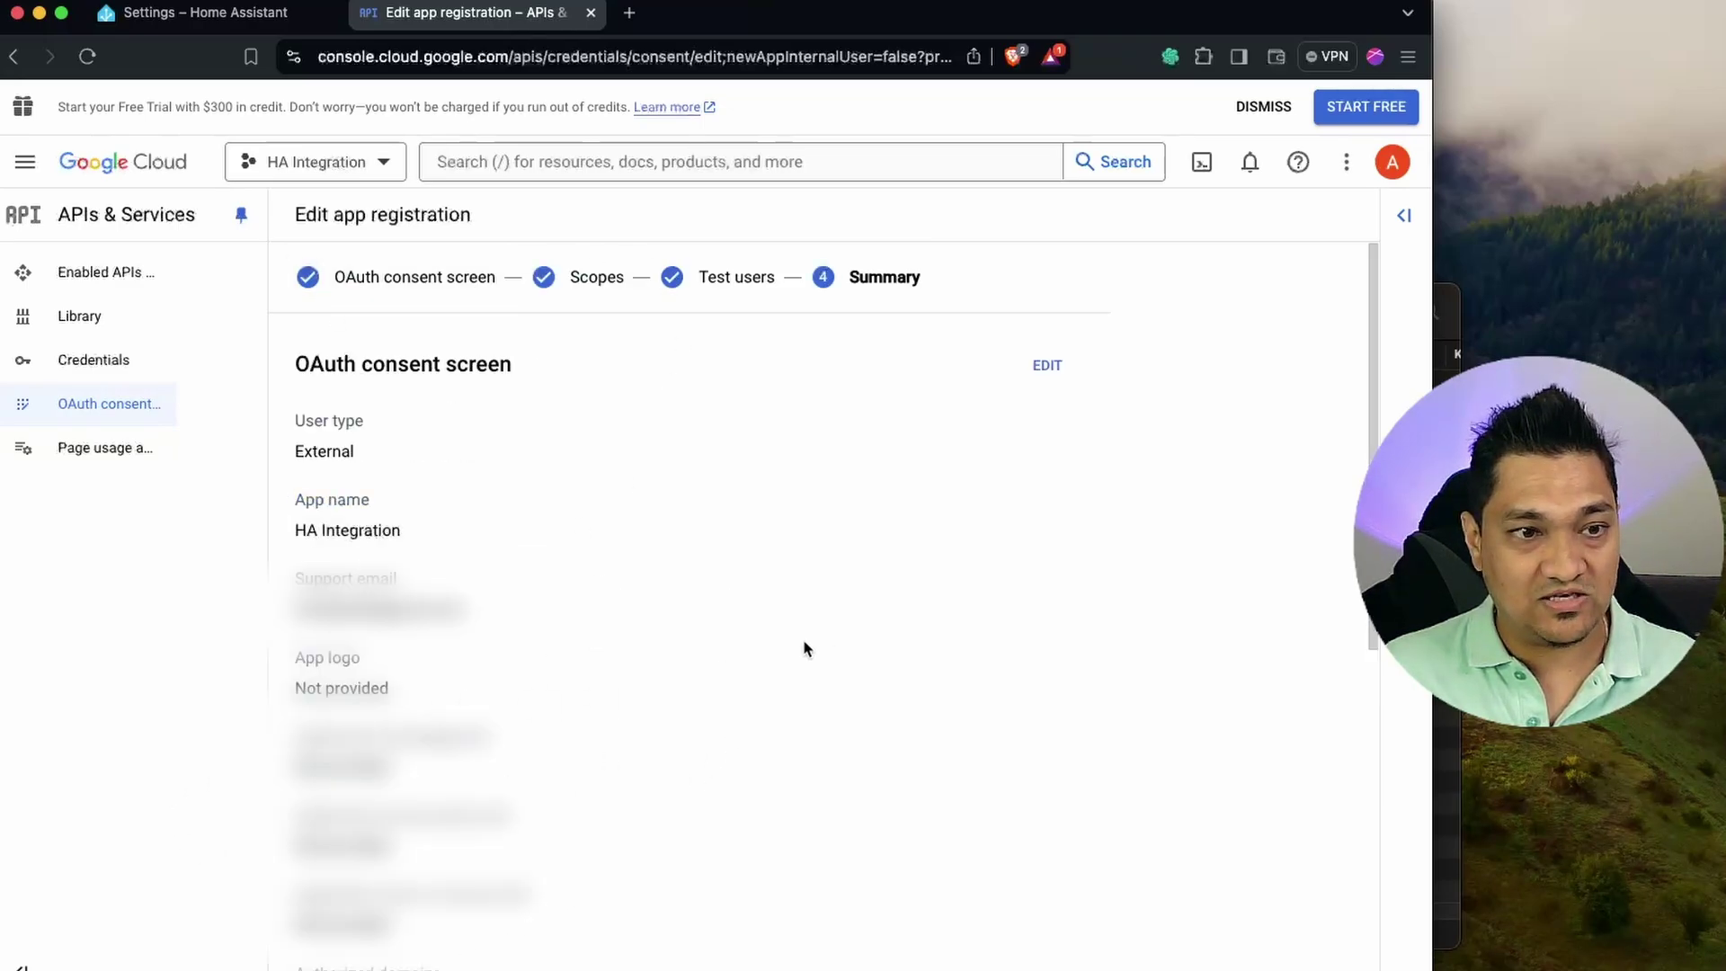
scroll(691, 664, "down", 10)
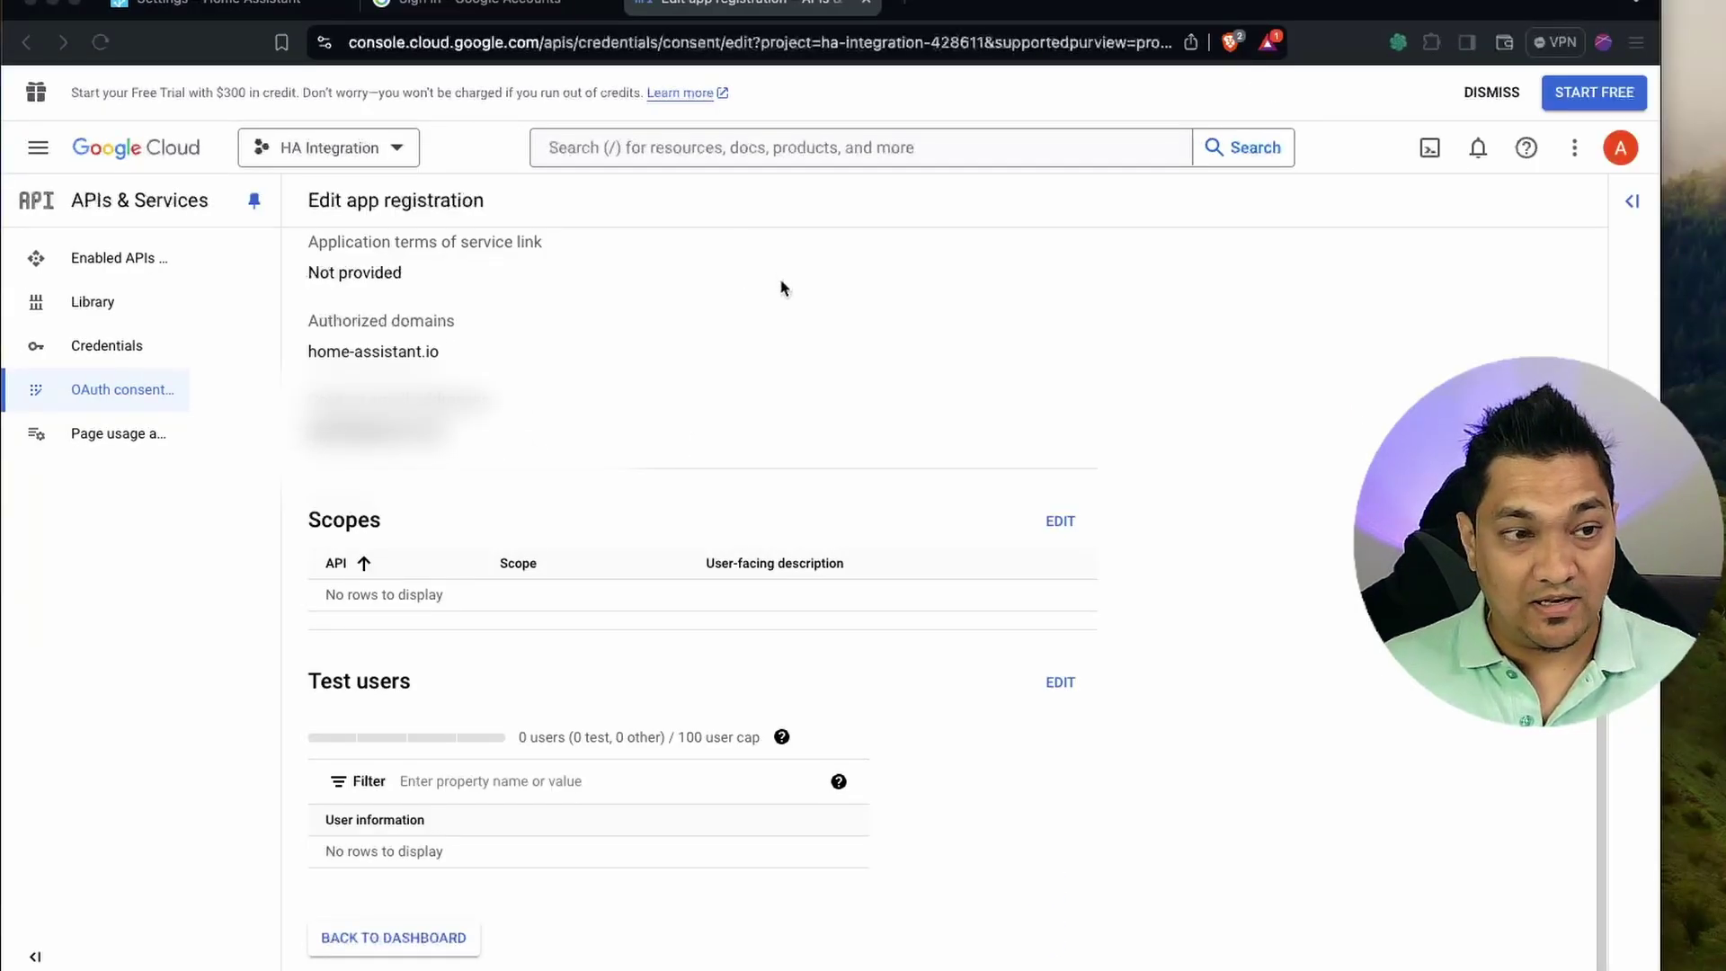
scroll(772, 290, "up", 1)
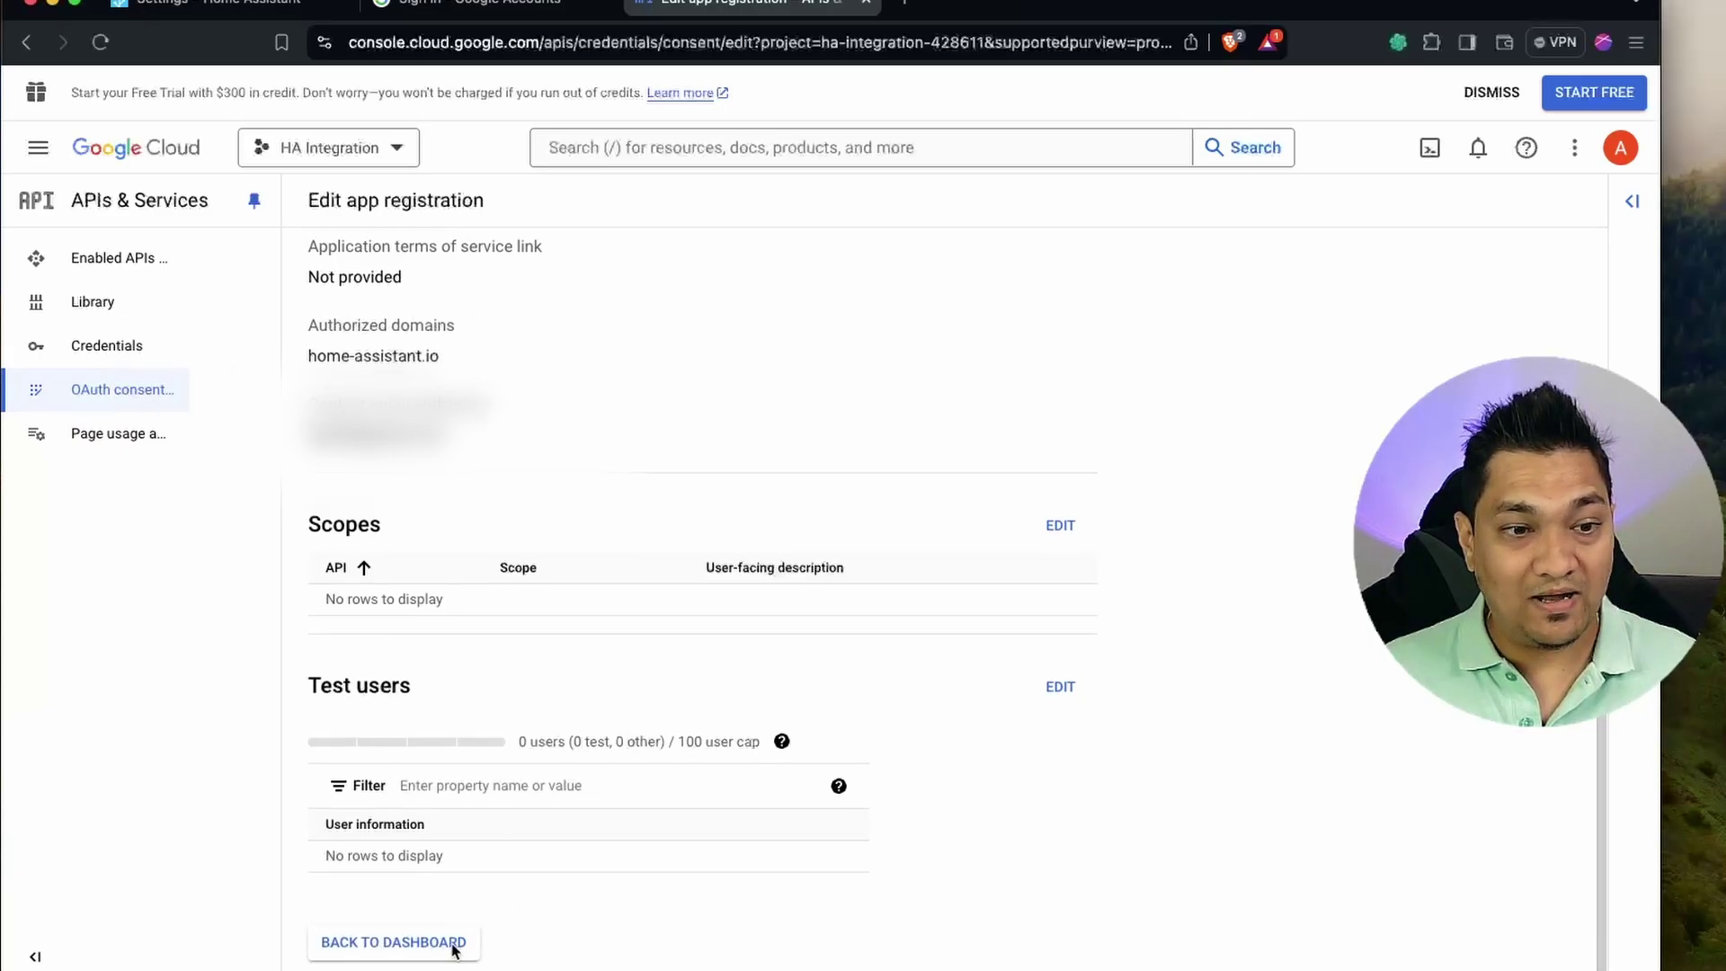
left_click(395, 941)
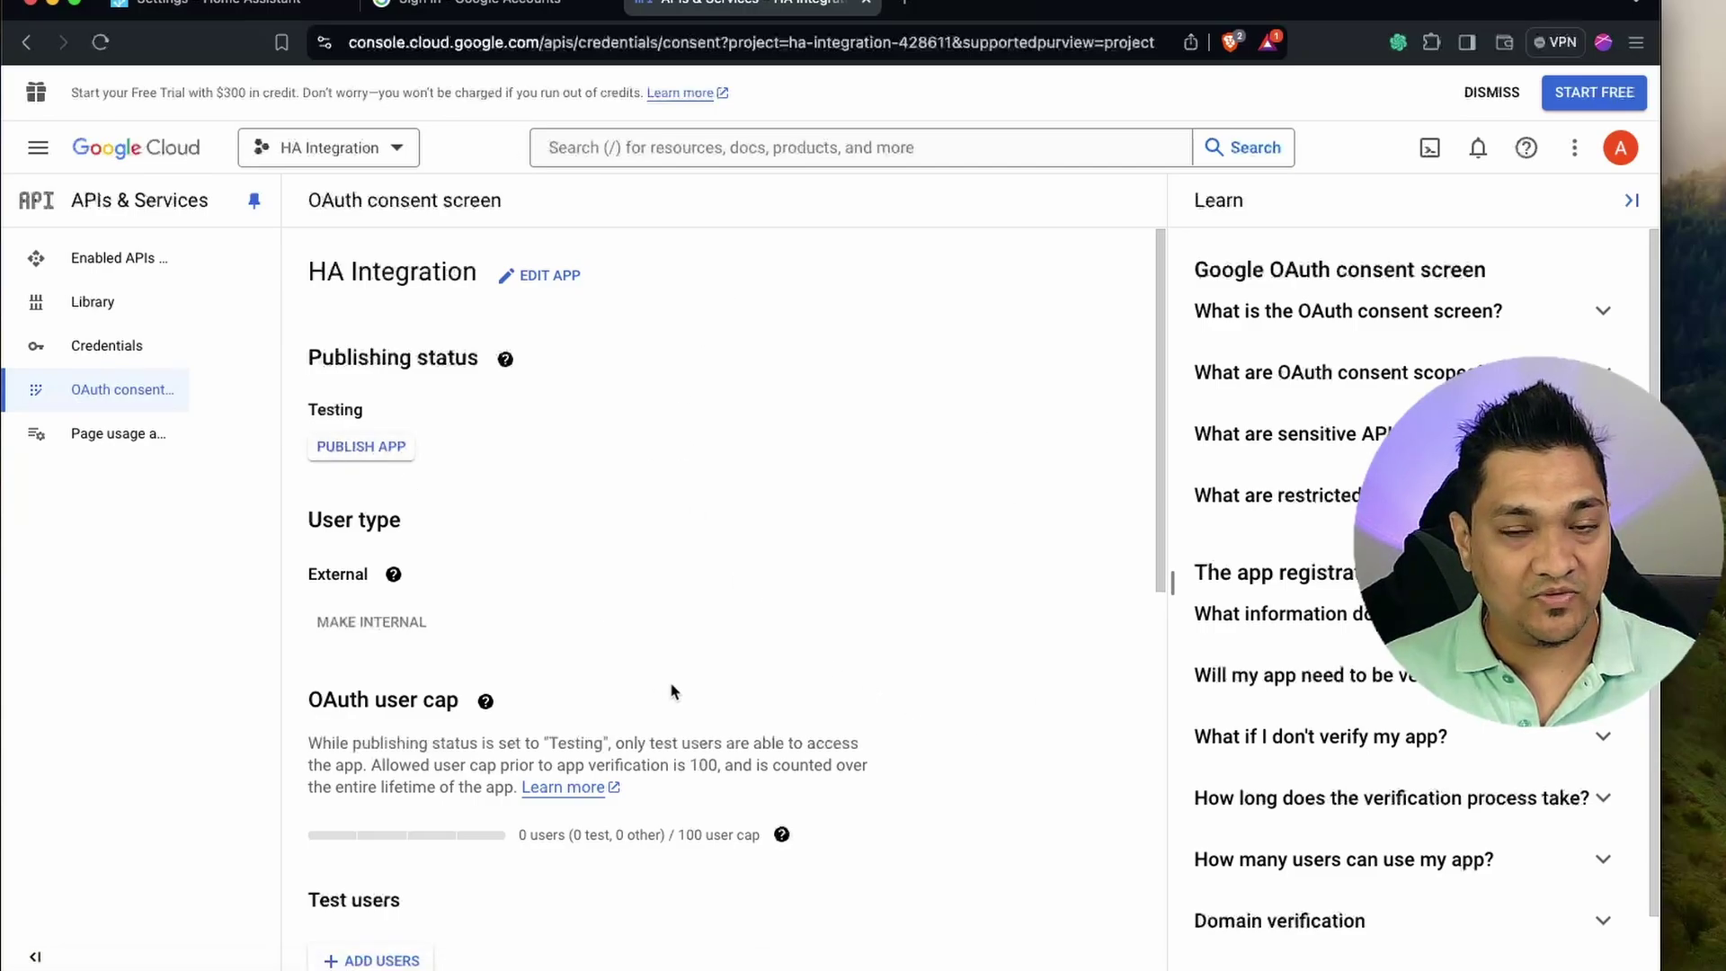
Publish the HA Integration app to production, confirm, and go to Credentials.
left_click(364, 450)
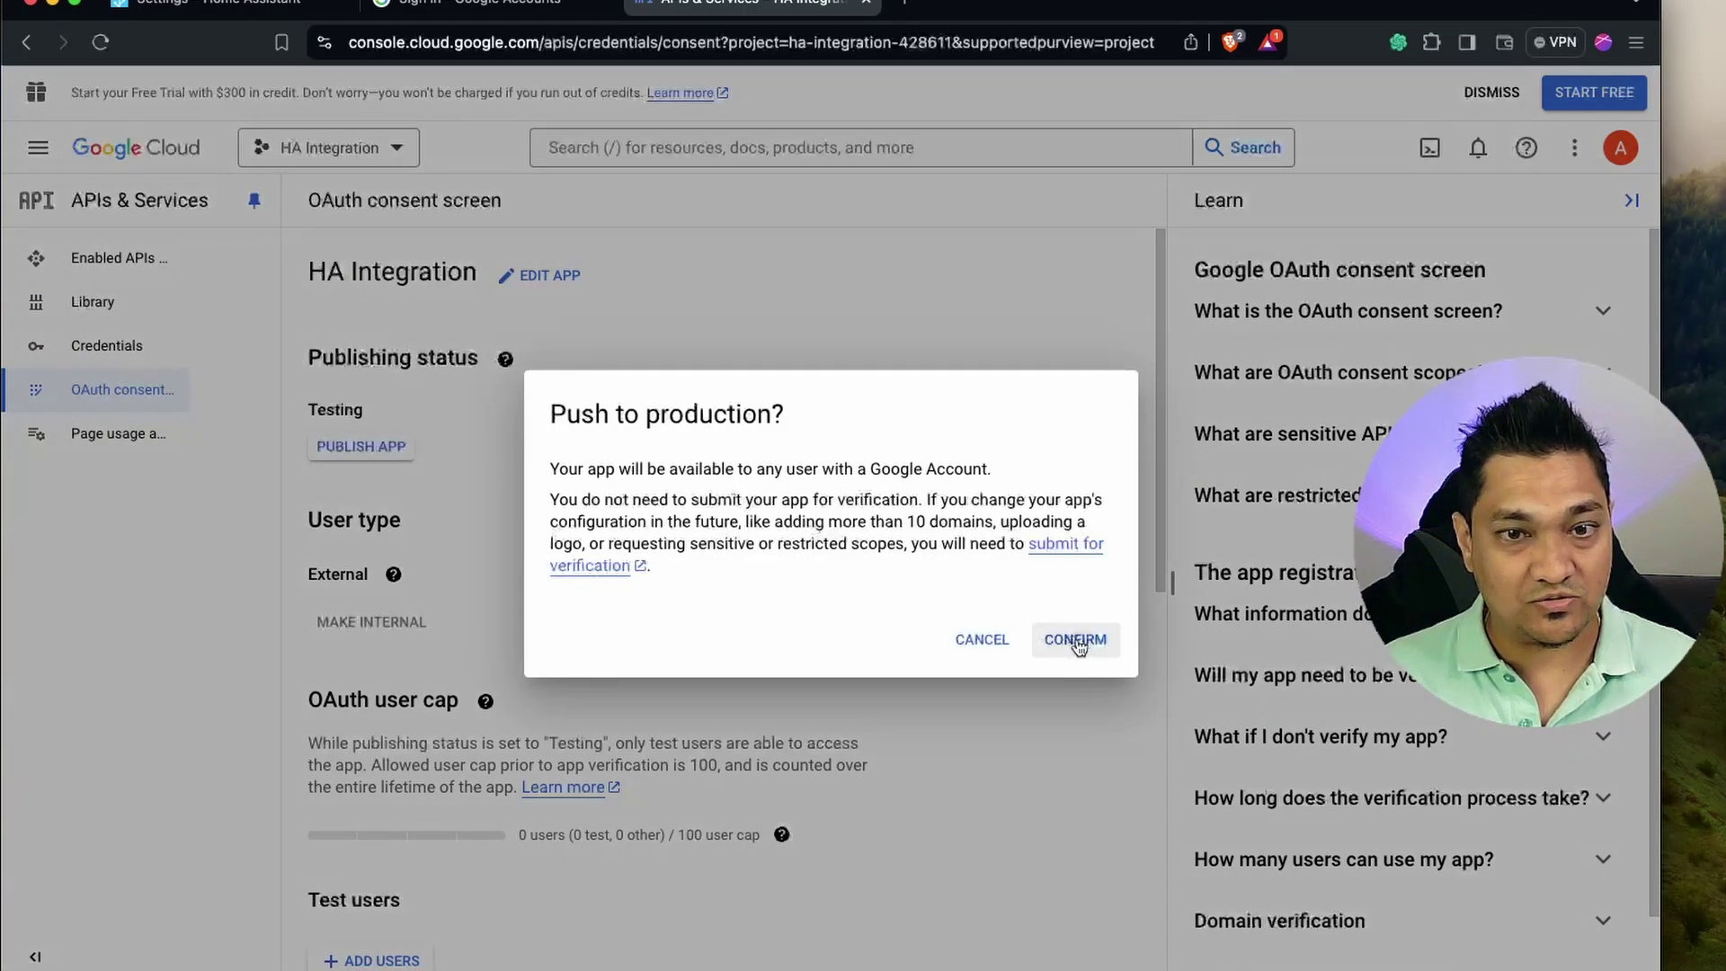
left_click(1077, 641)
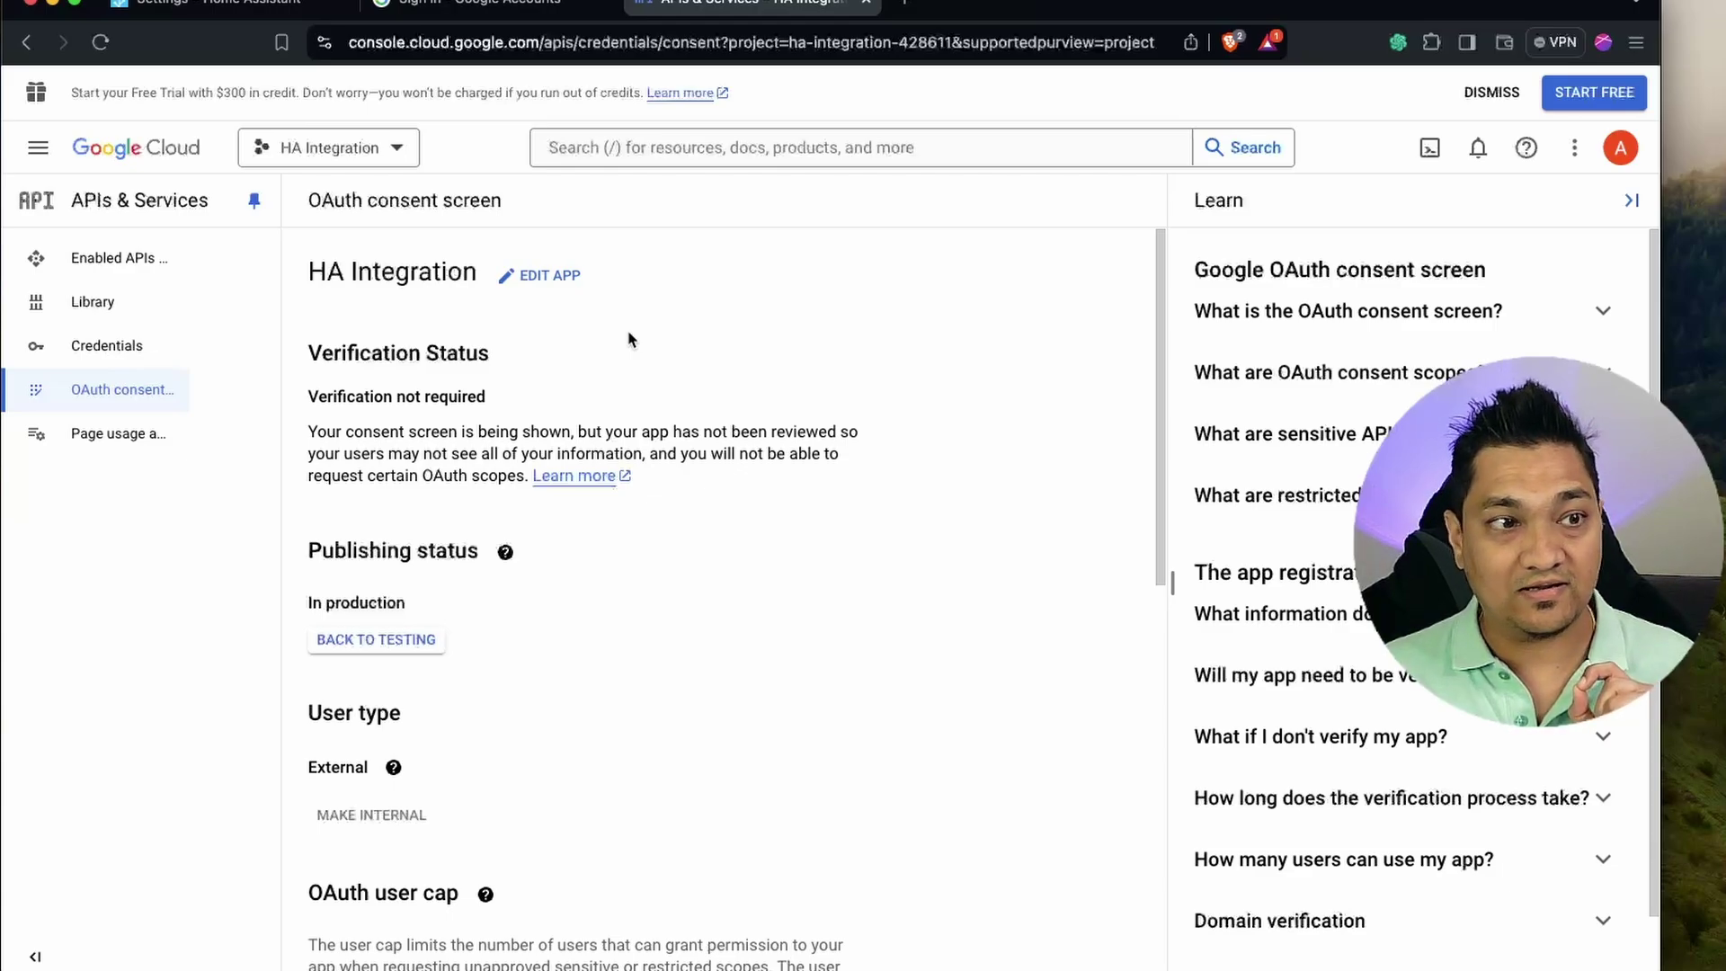
left_click(106, 351)
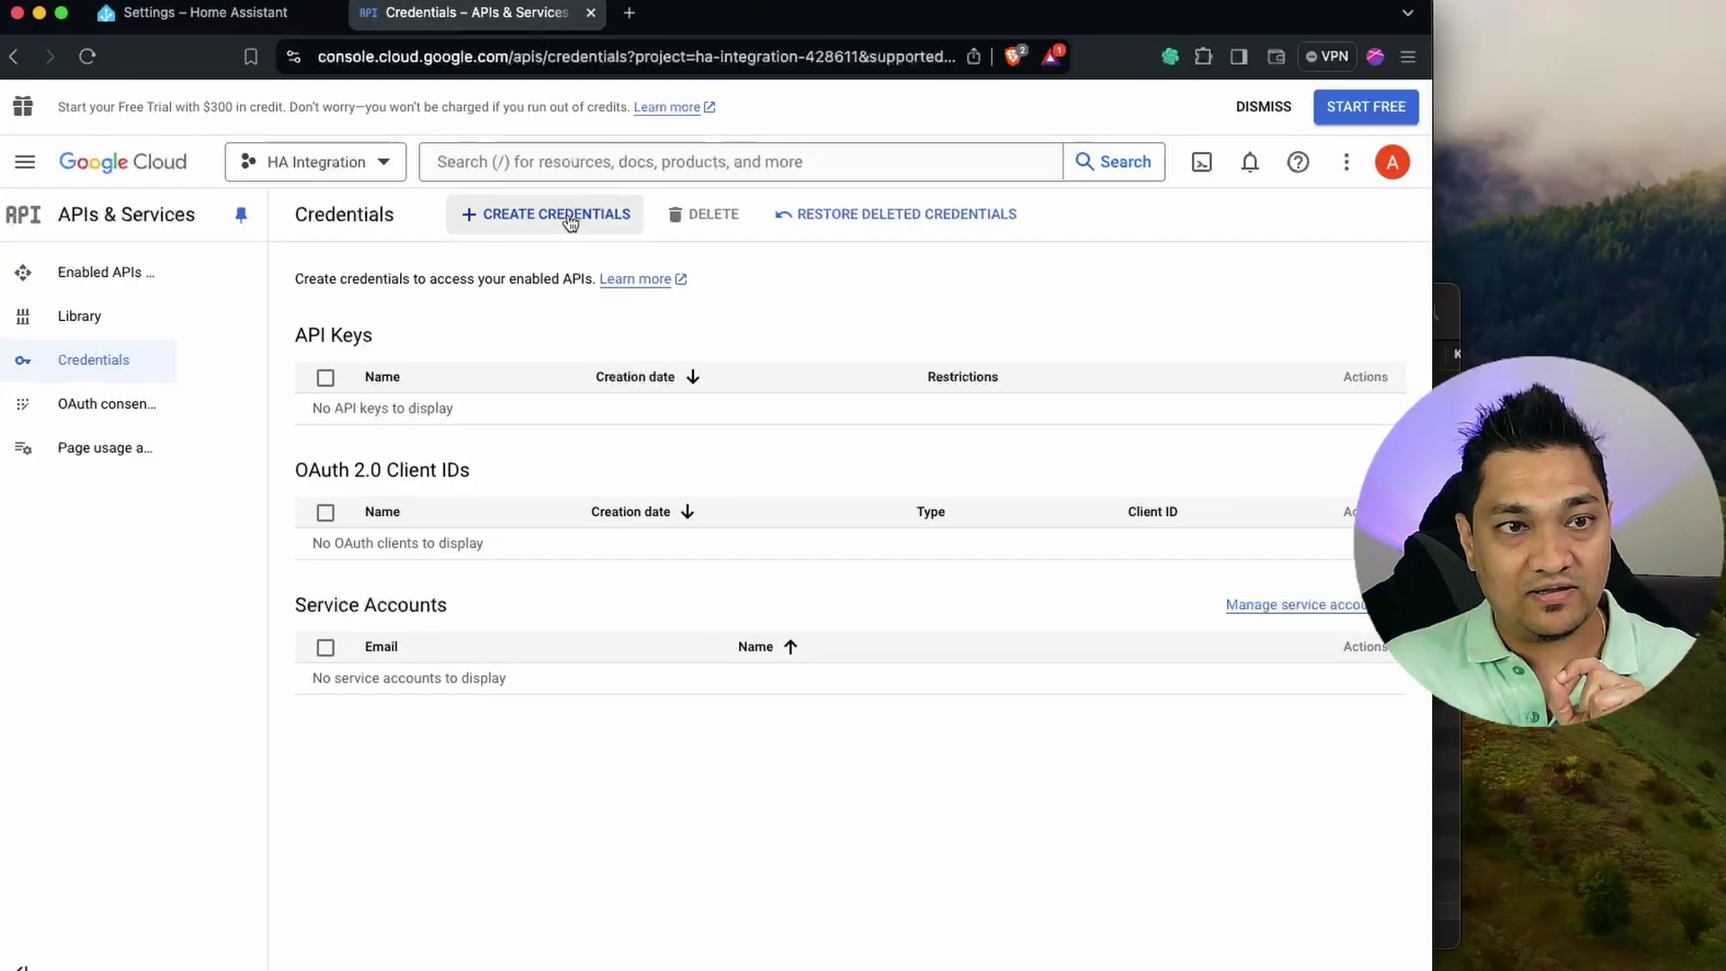
Start a Web application OAuth client ID and rename it 'HA Application'.
left_click(570, 222)
left_click(565, 340)
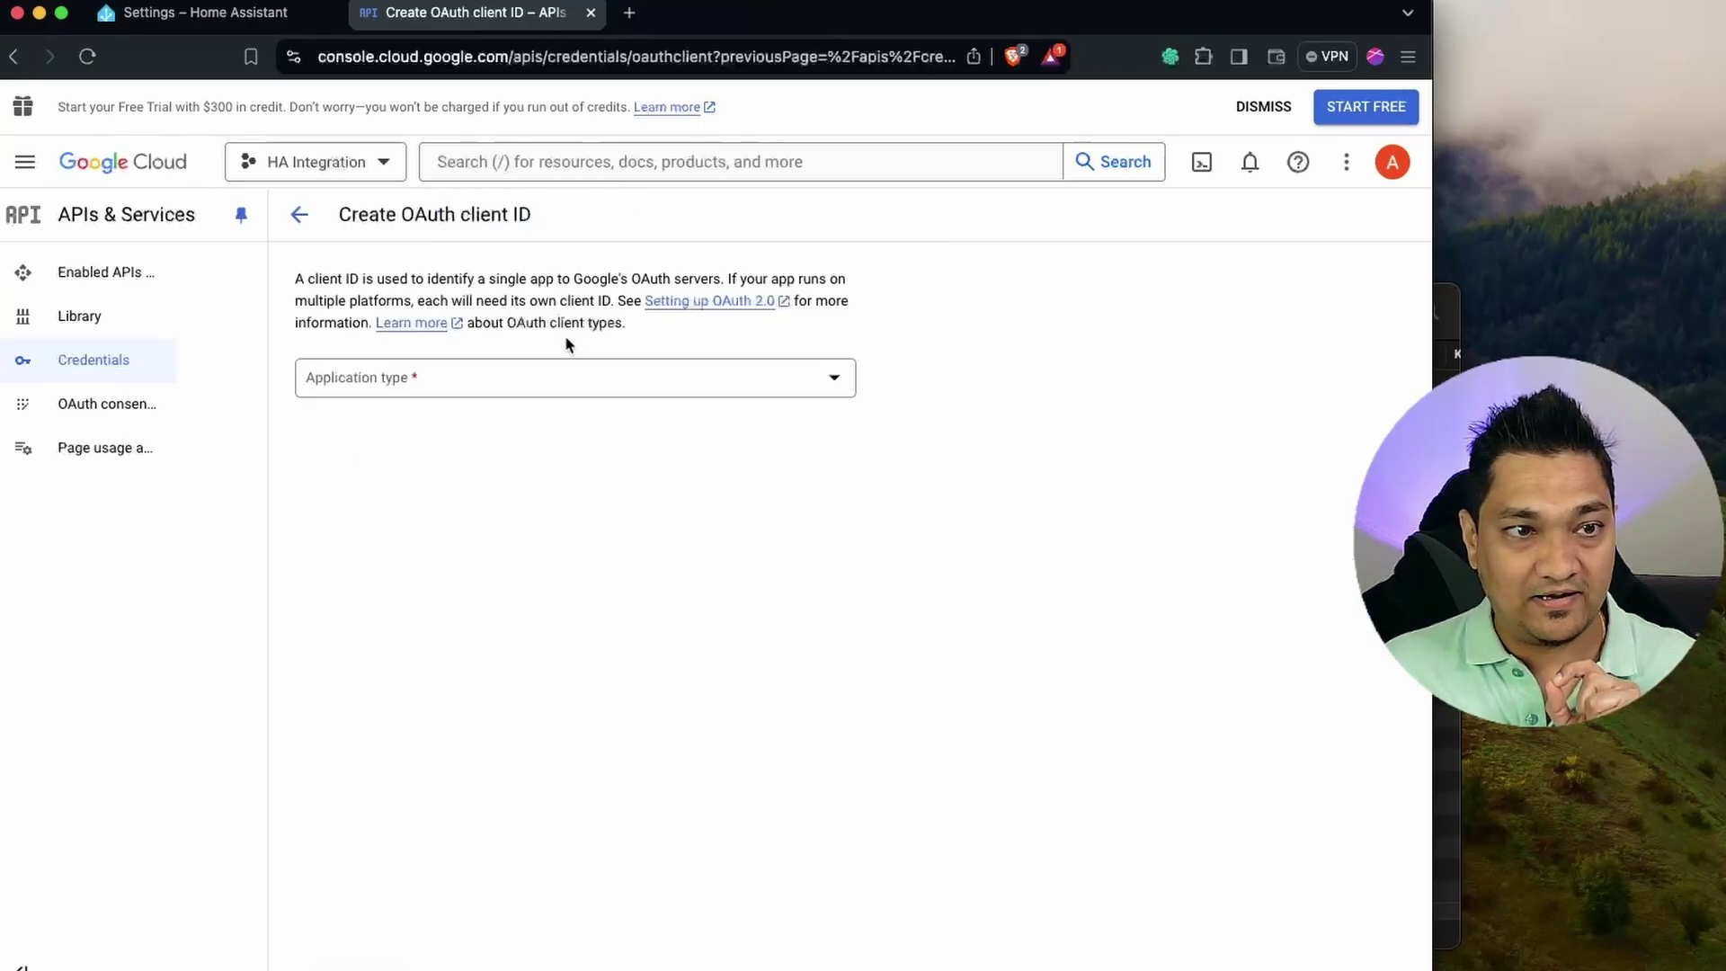
left_click(482, 386)
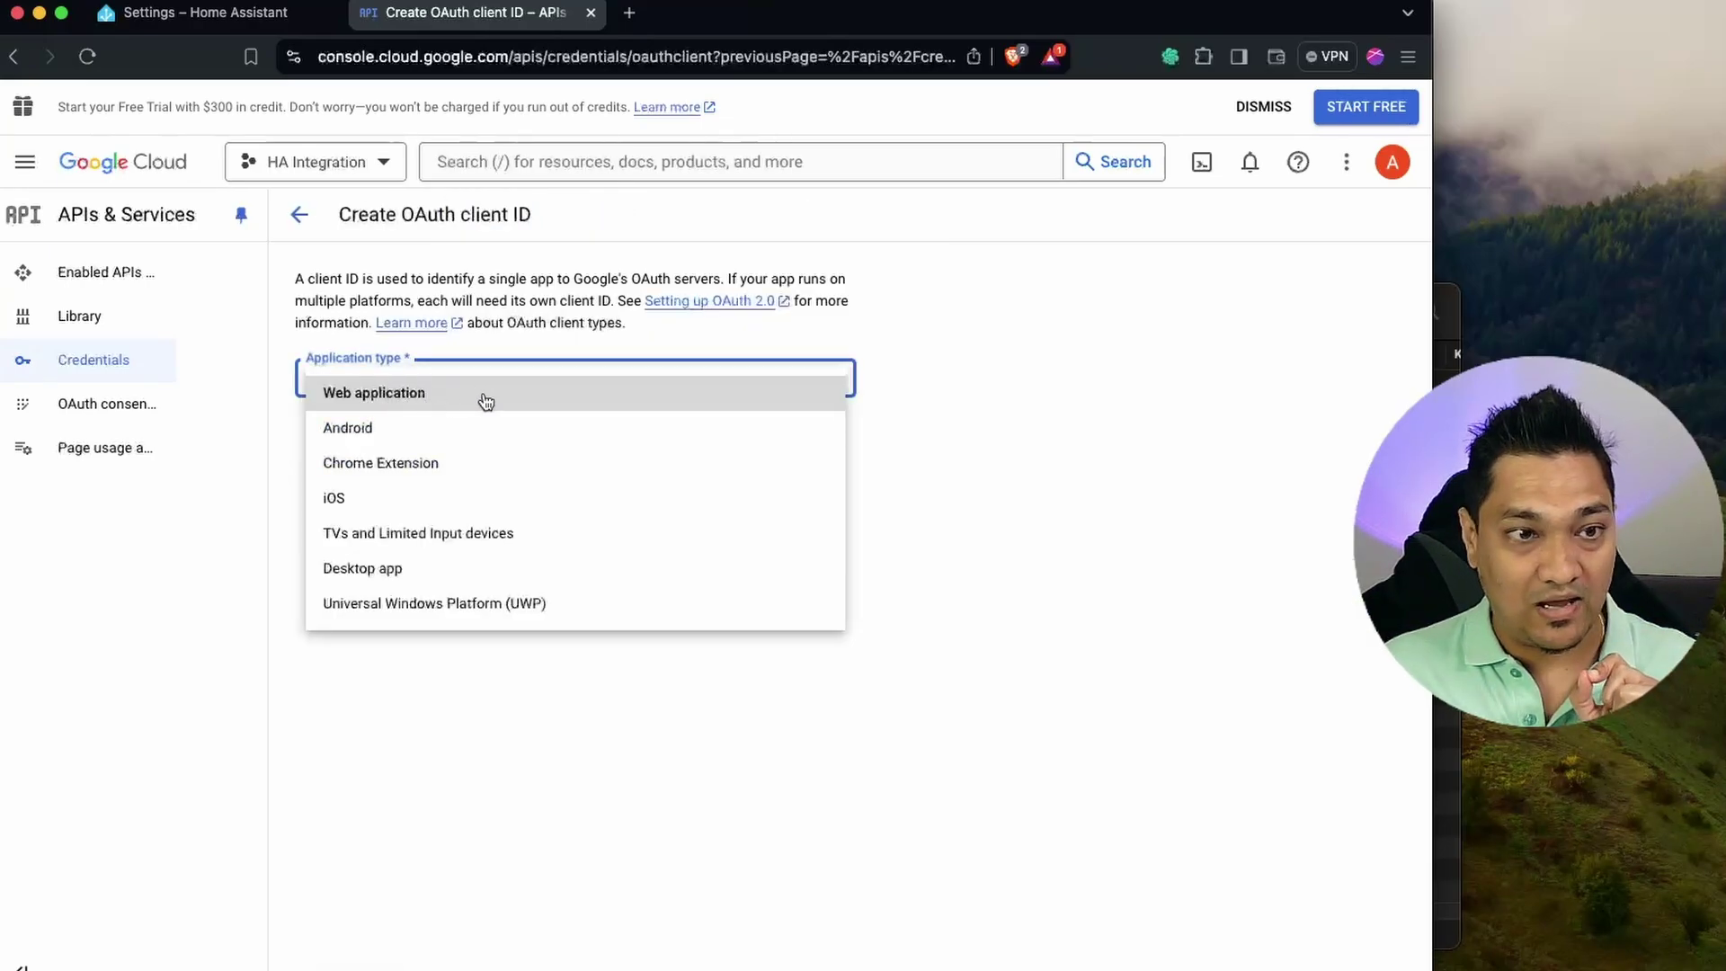
left_click(487, 400)
left_click_drag(413, 443, 288, 447)
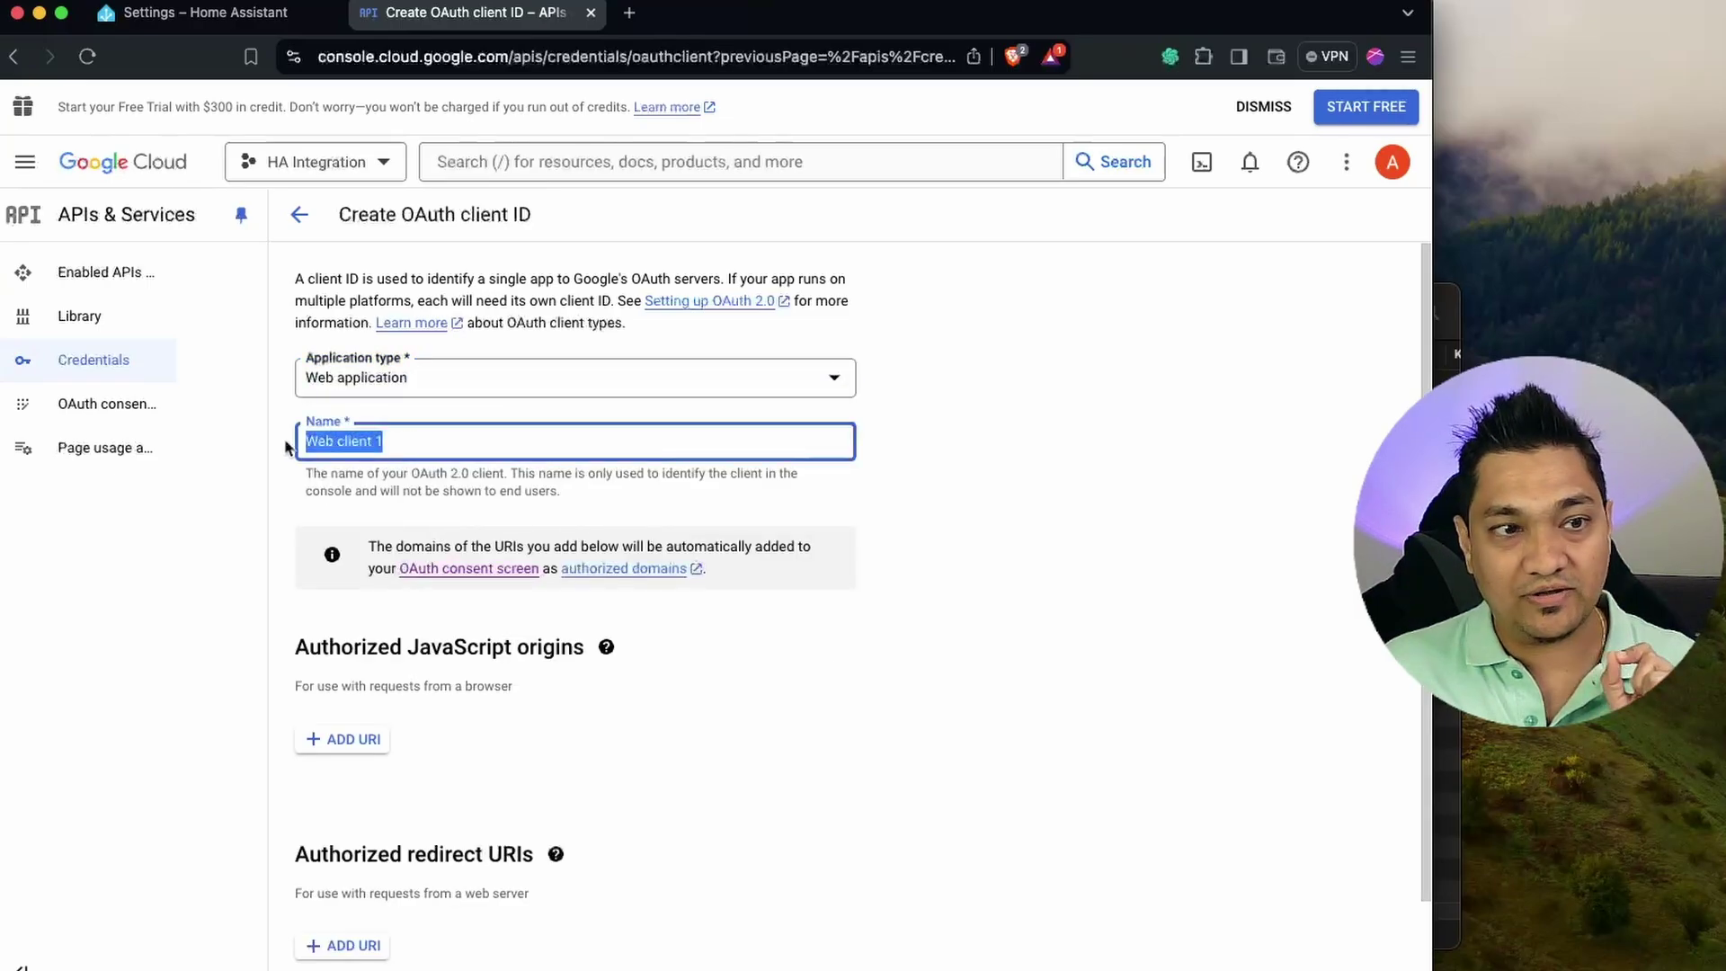
type("HA Application")
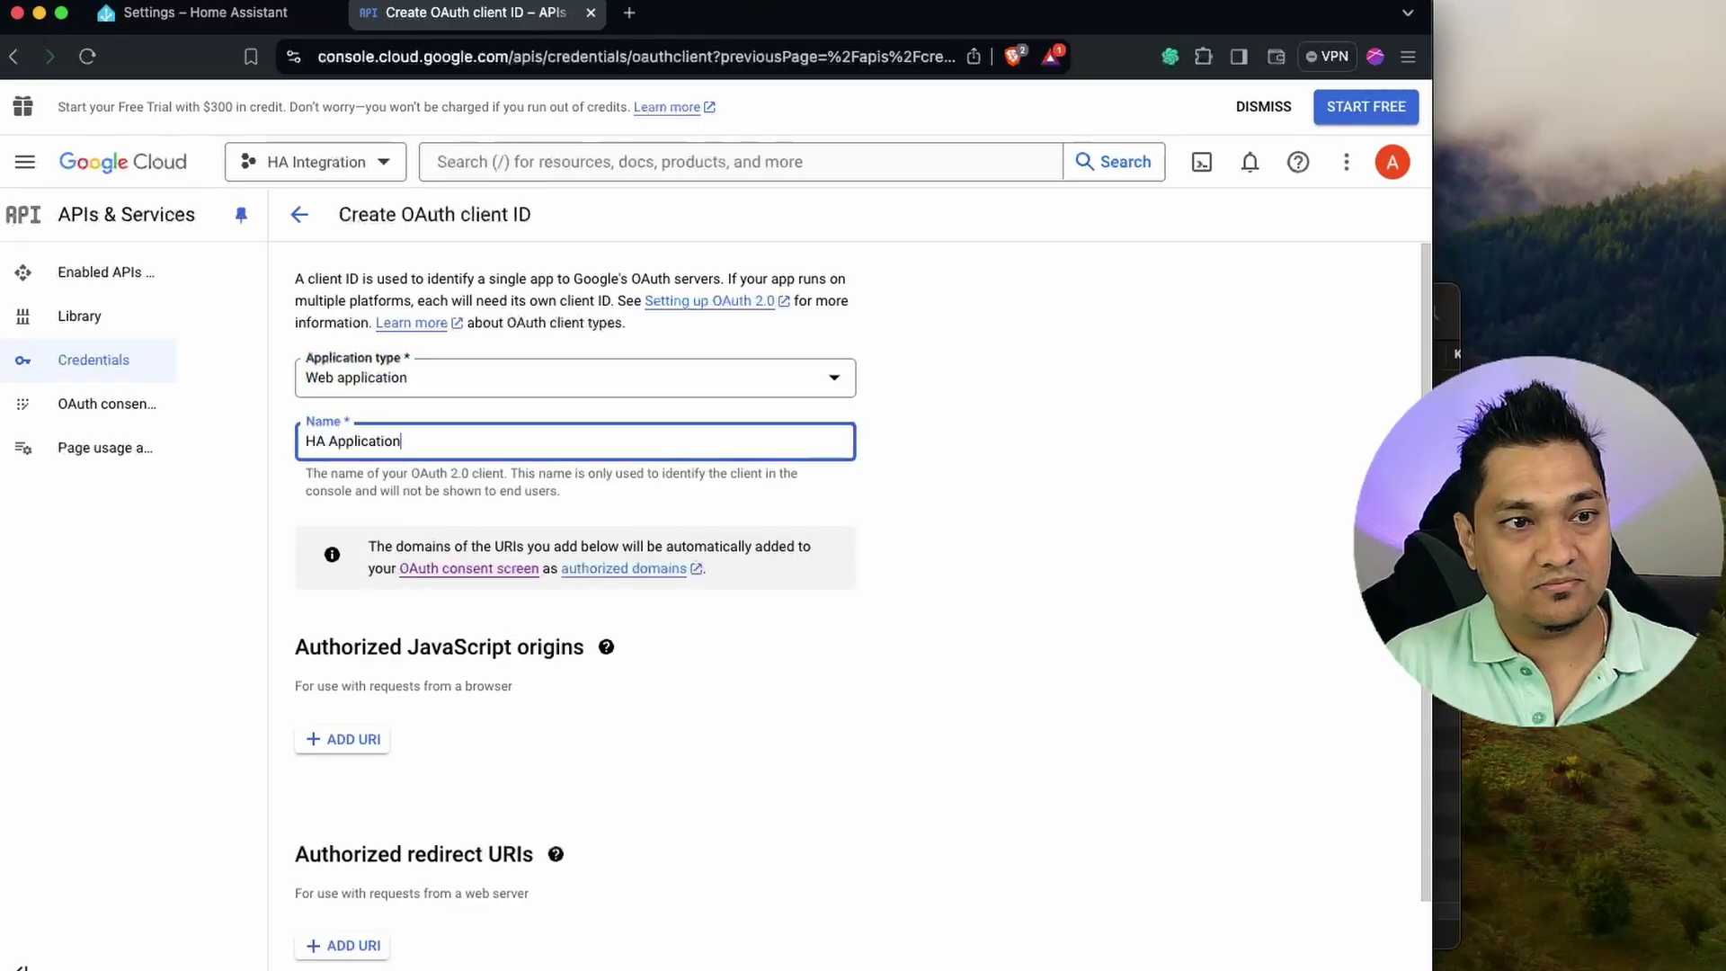
scroll(582, 487, "down", 2)
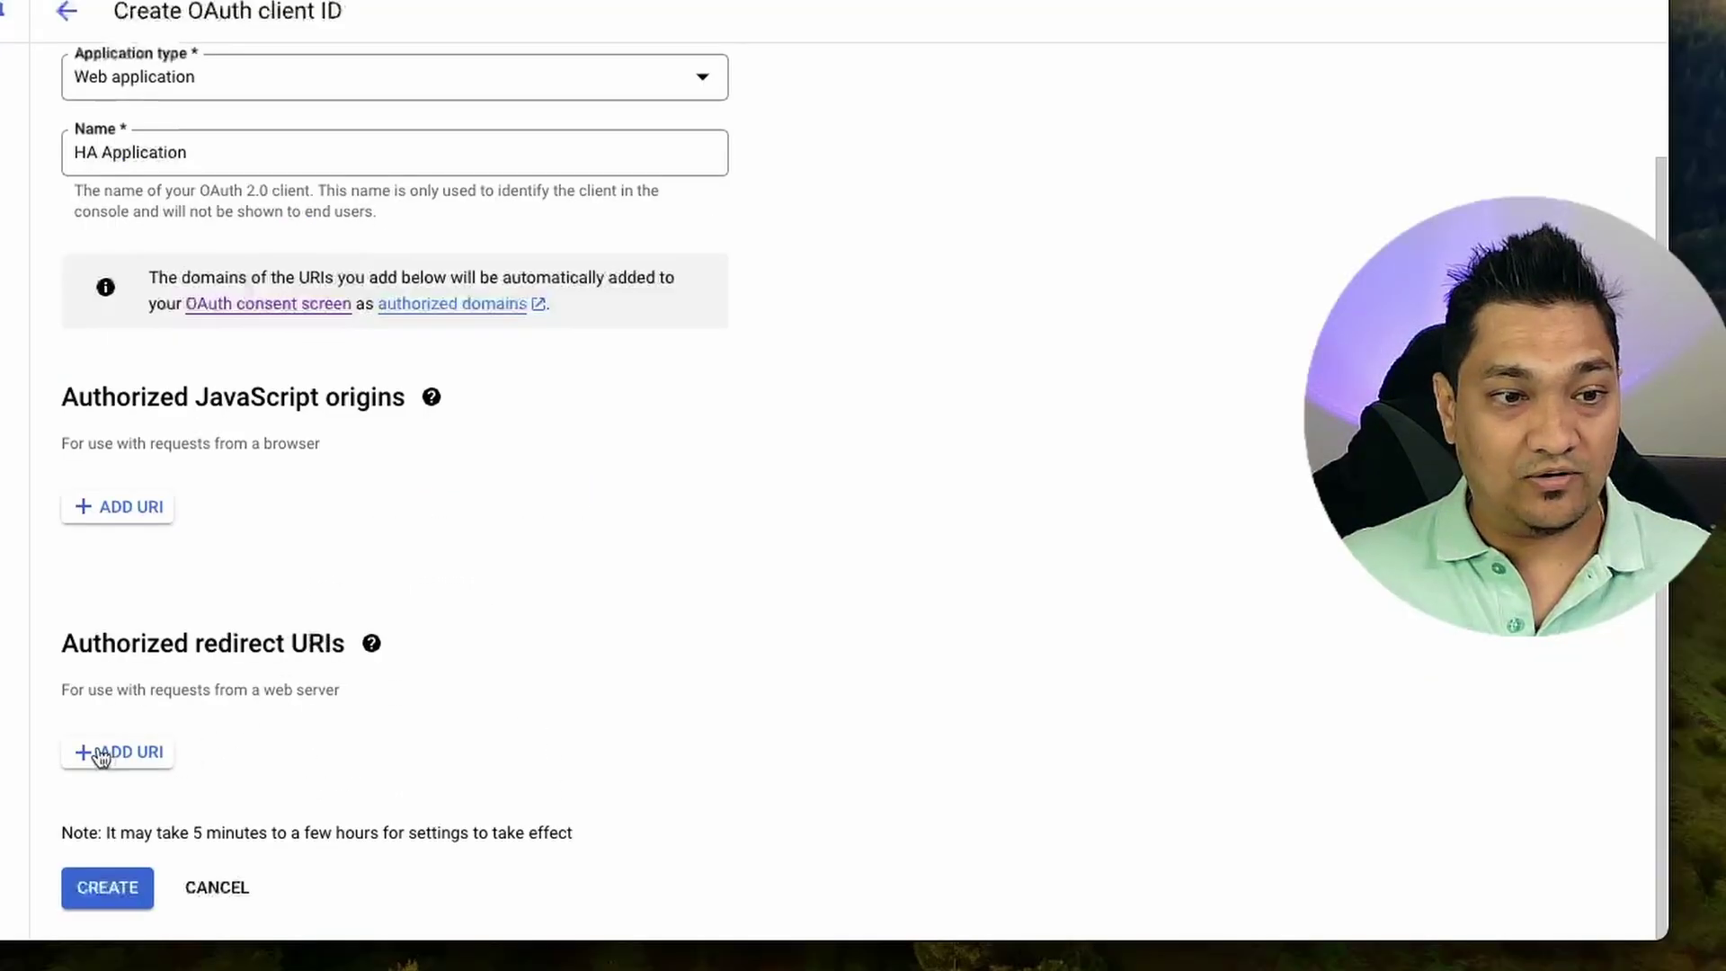
left_click(101, 755)
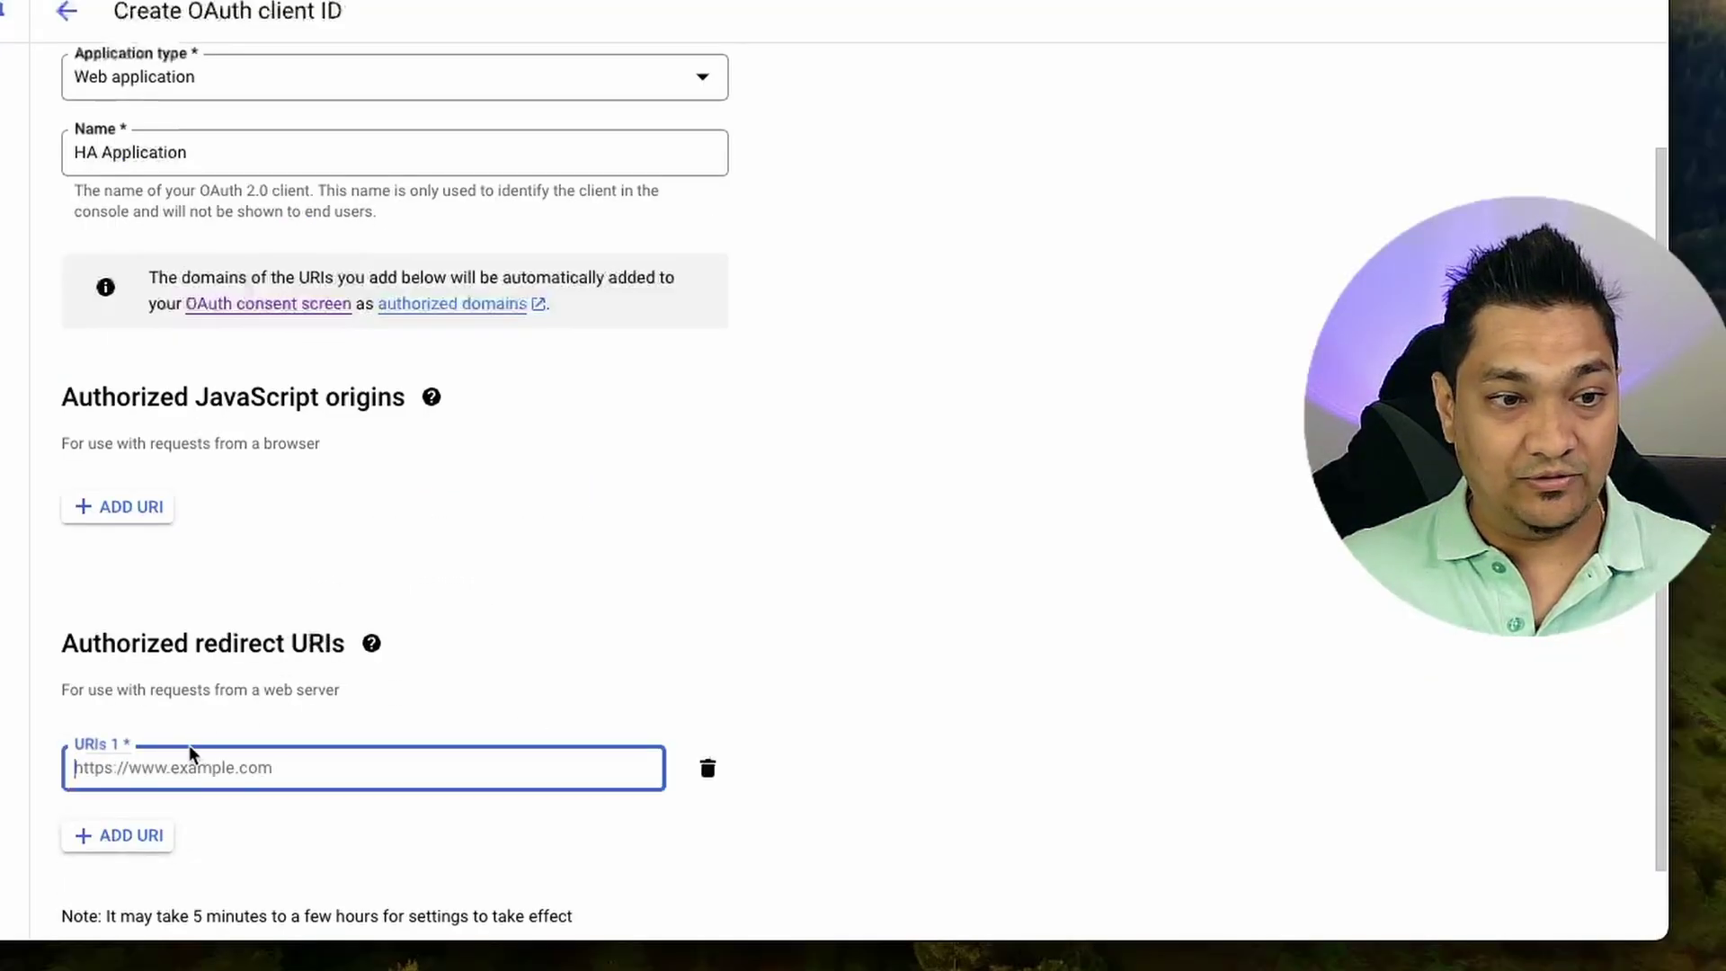
type("https://my.home-assistant.io/redirect/oauth")
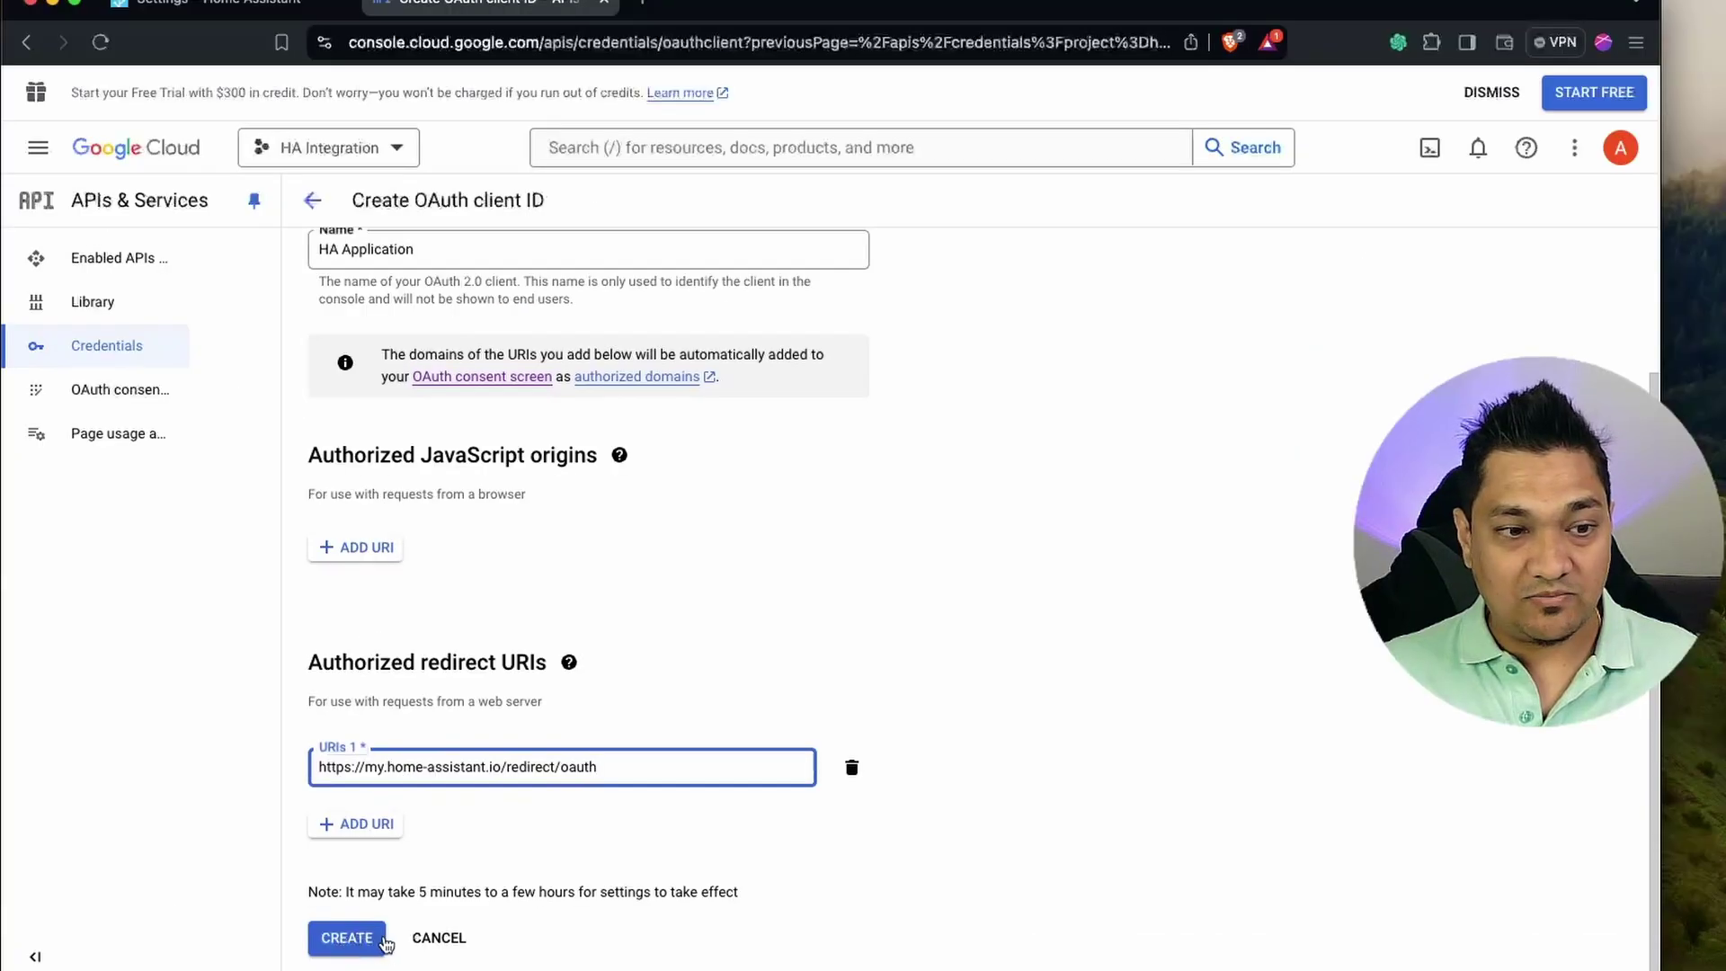
left_click(355, 941)
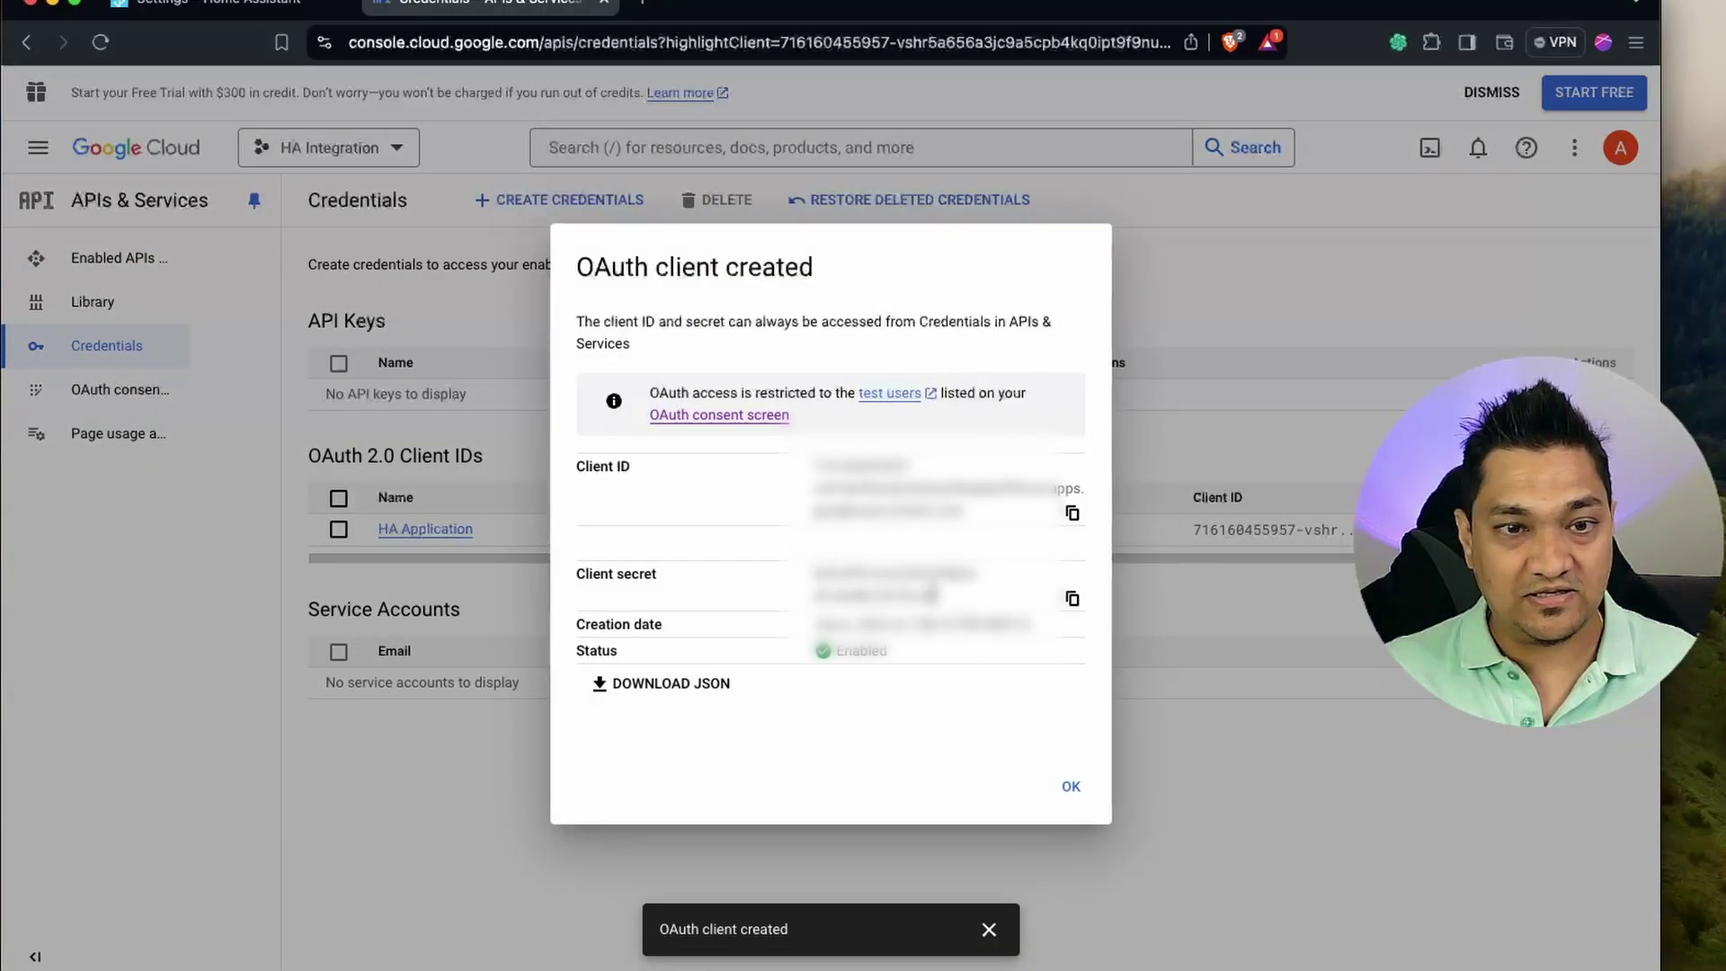
Copy the new OAuth client ID and client secret into Home Assistant's Add Credential form.
left_click(1073, 510)
left_click(268, 8)
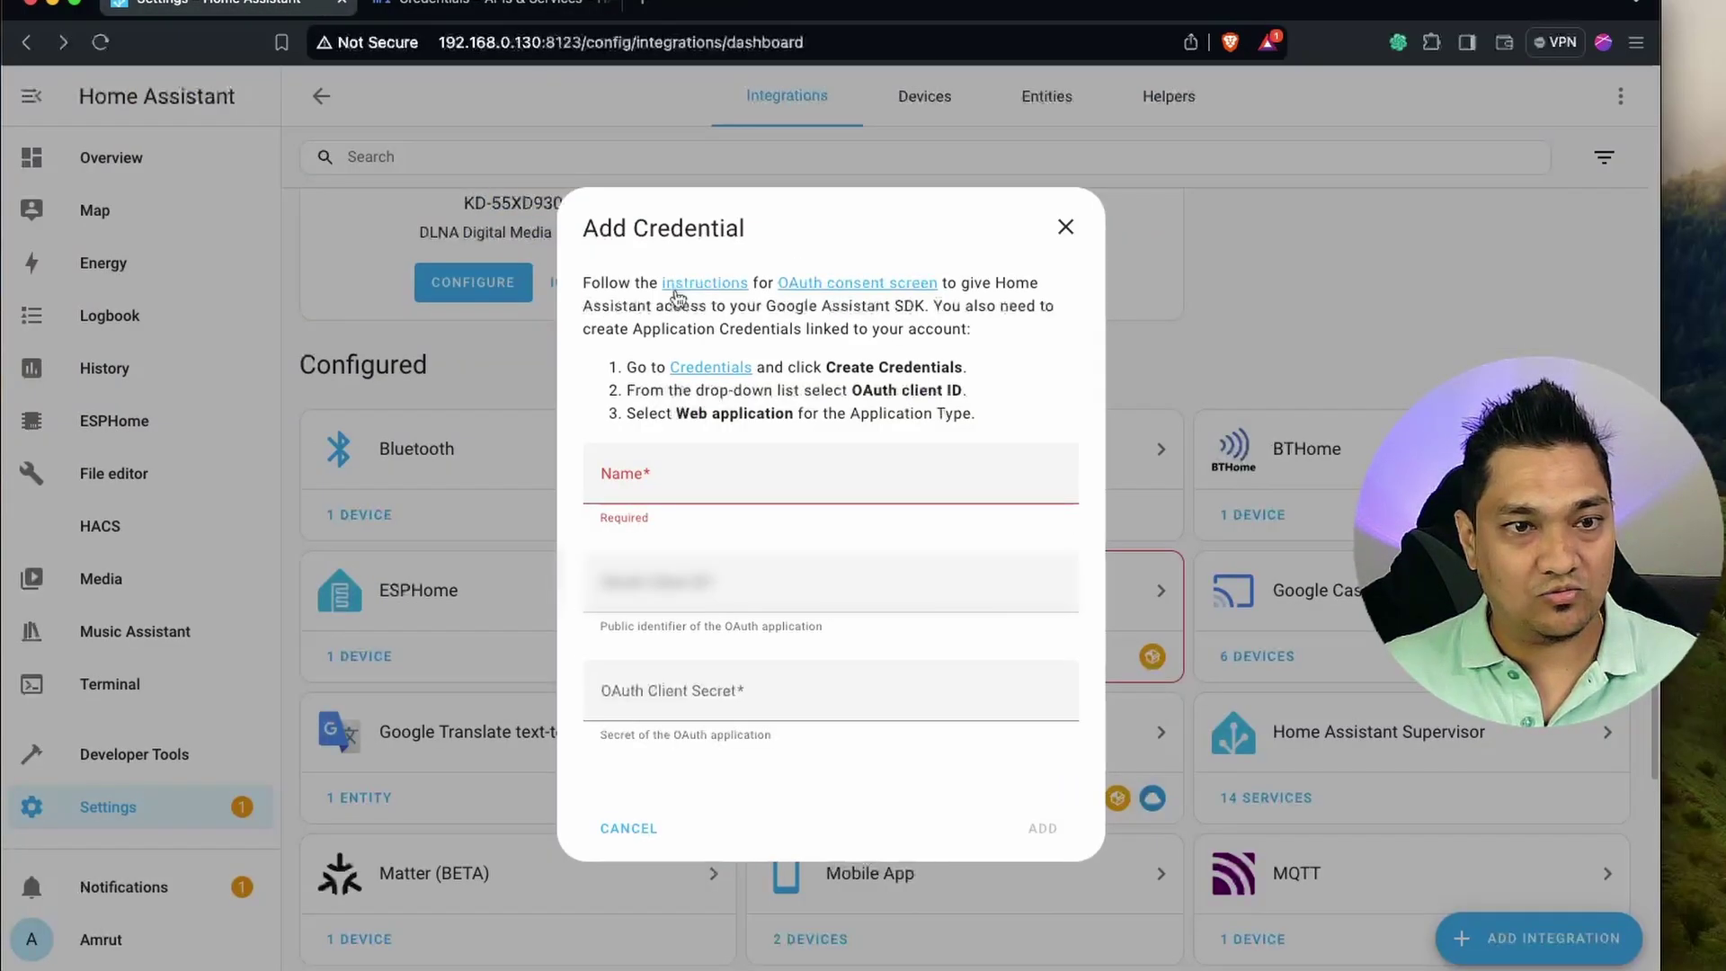
left_click(669, 589)
key("cmd+v")
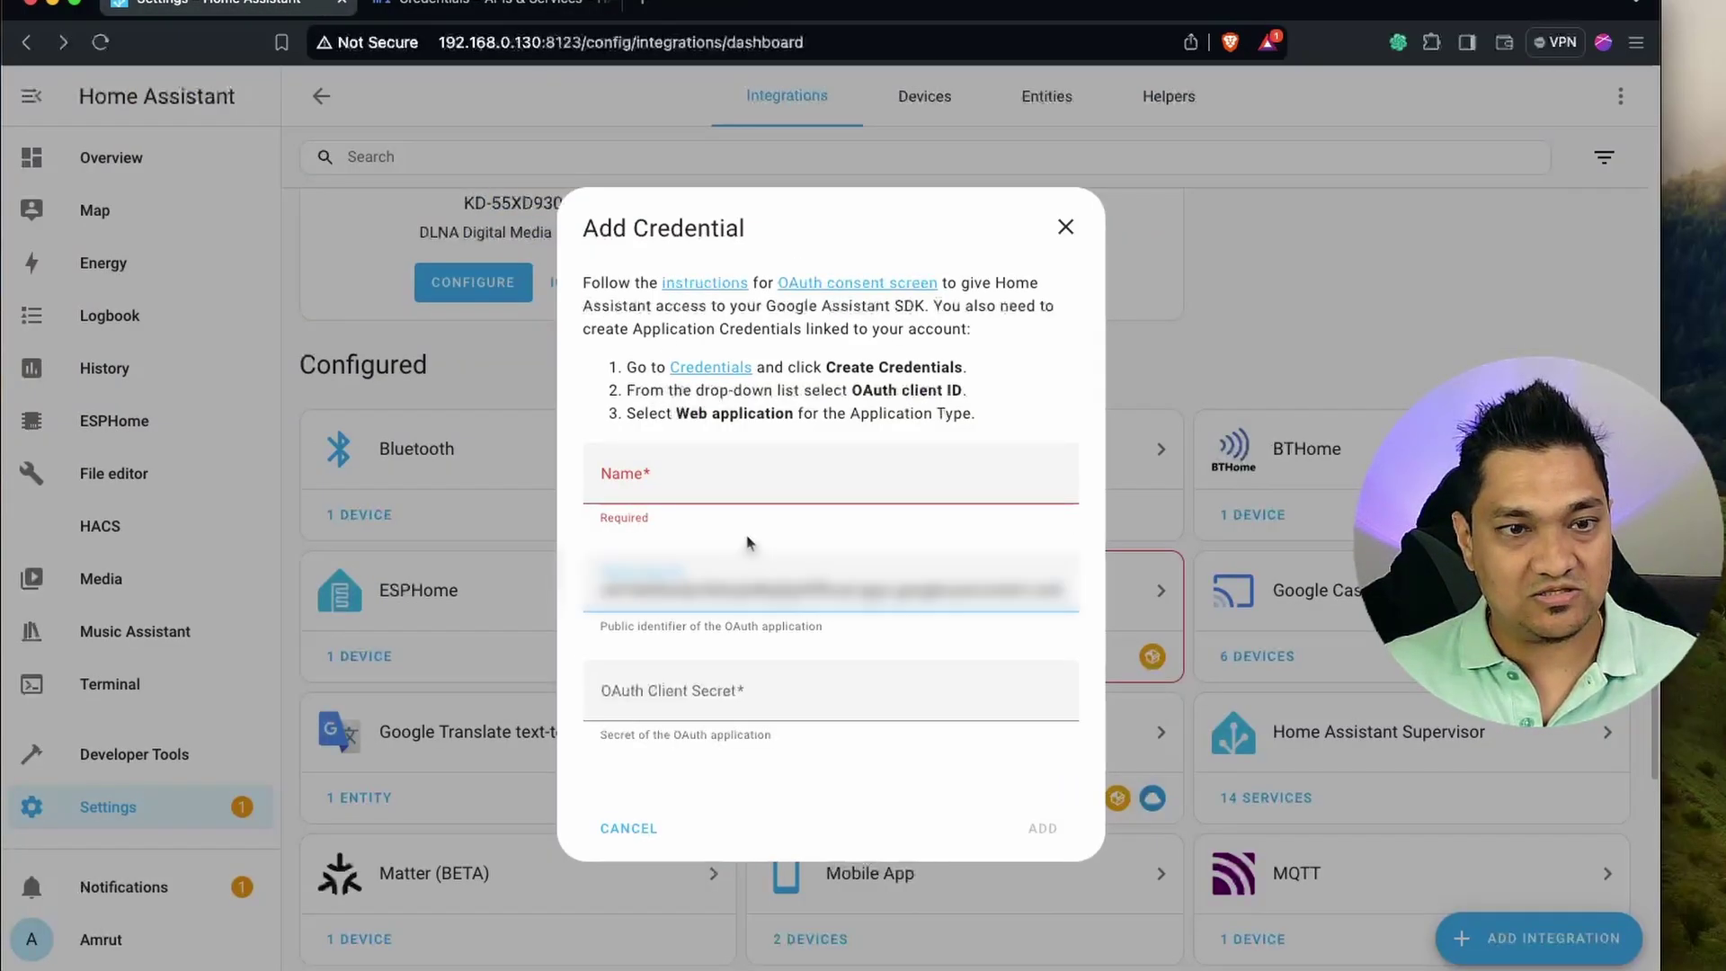
left_click(477, 4)
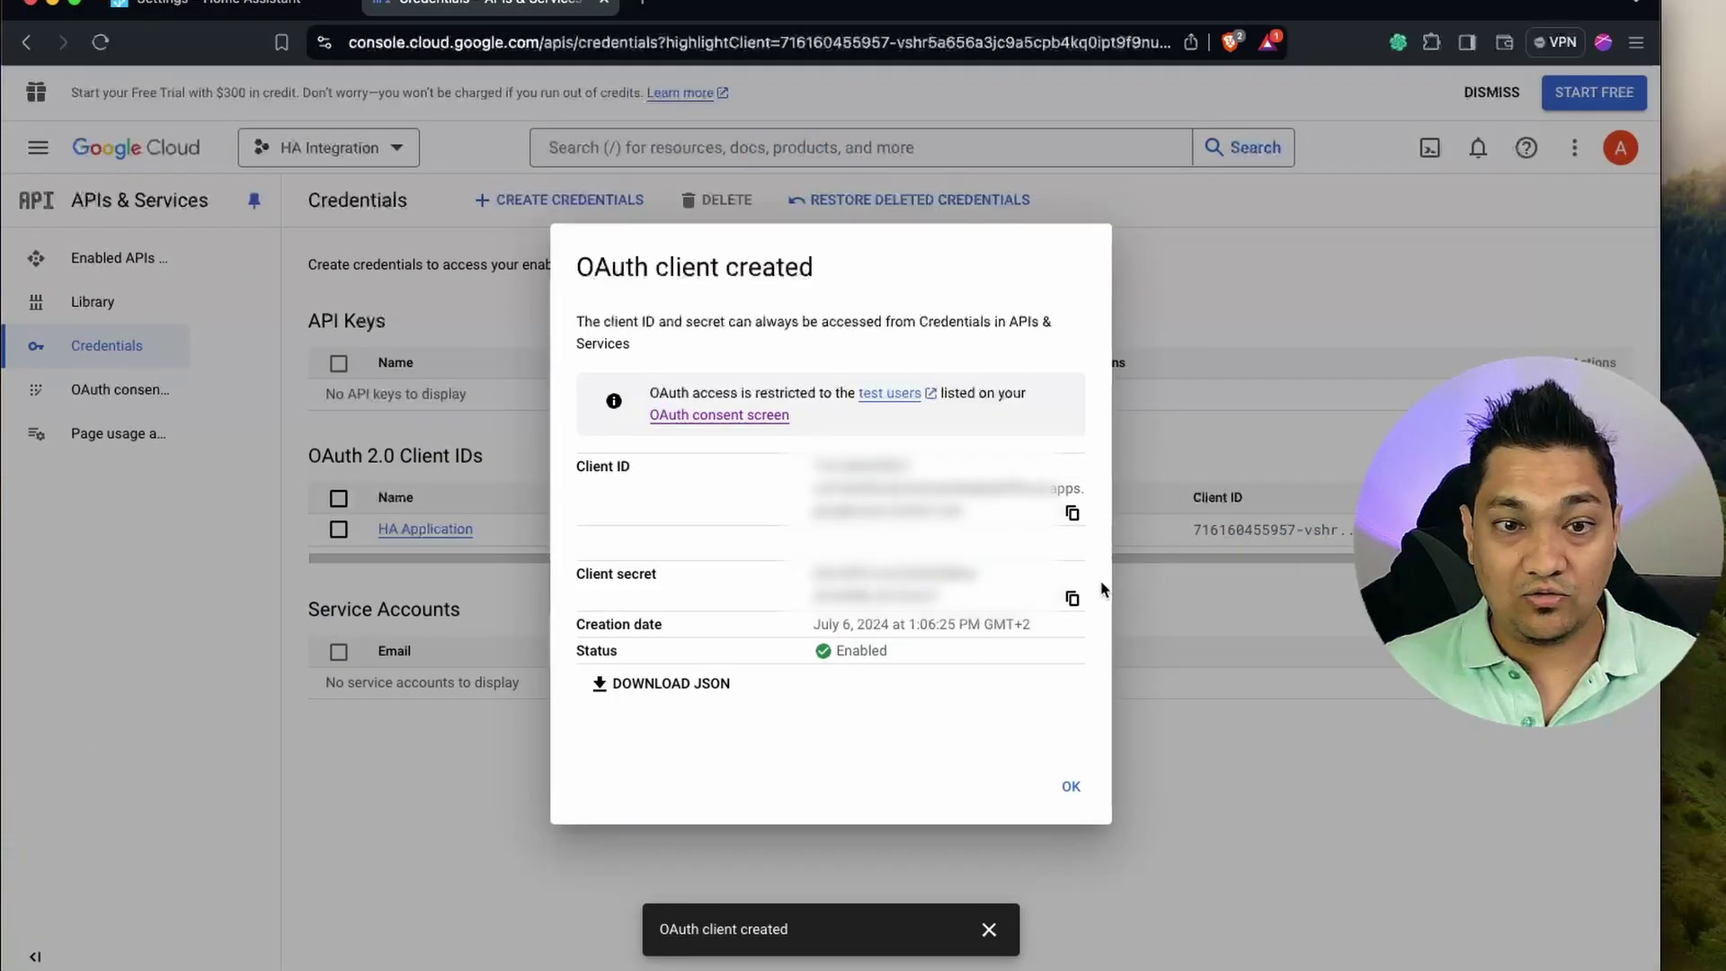
left_click(1072, 597)
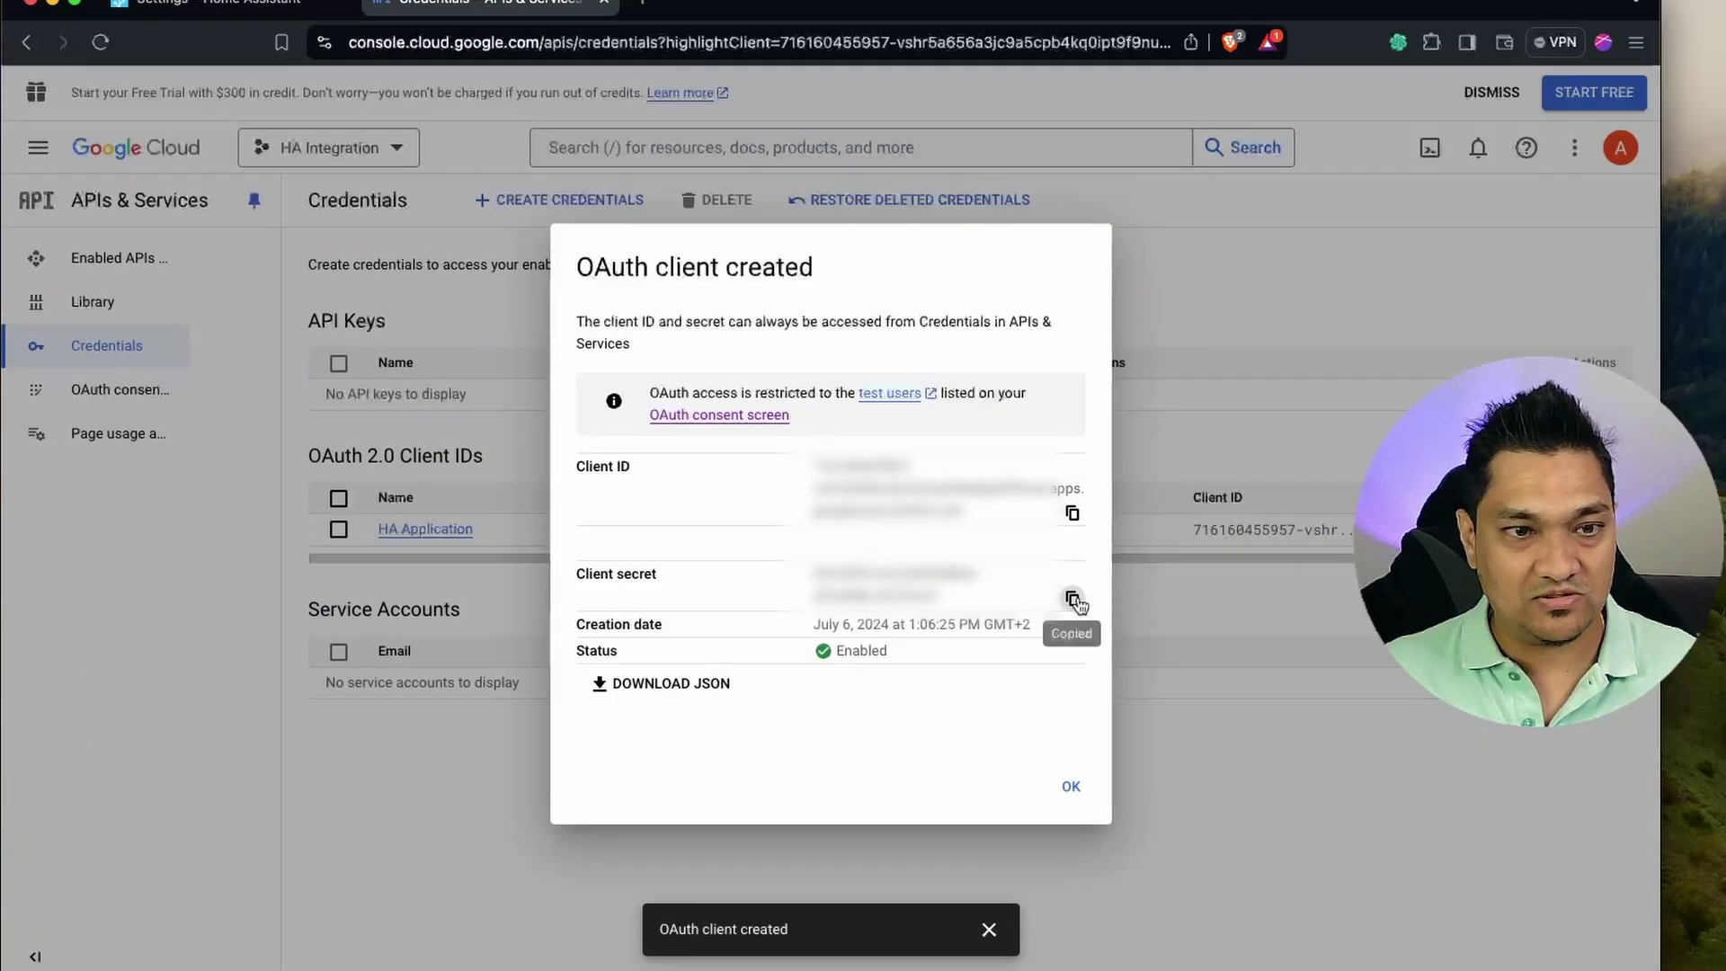
left_click(197, 7)
left_click(739, 683)
key("cmd+v")
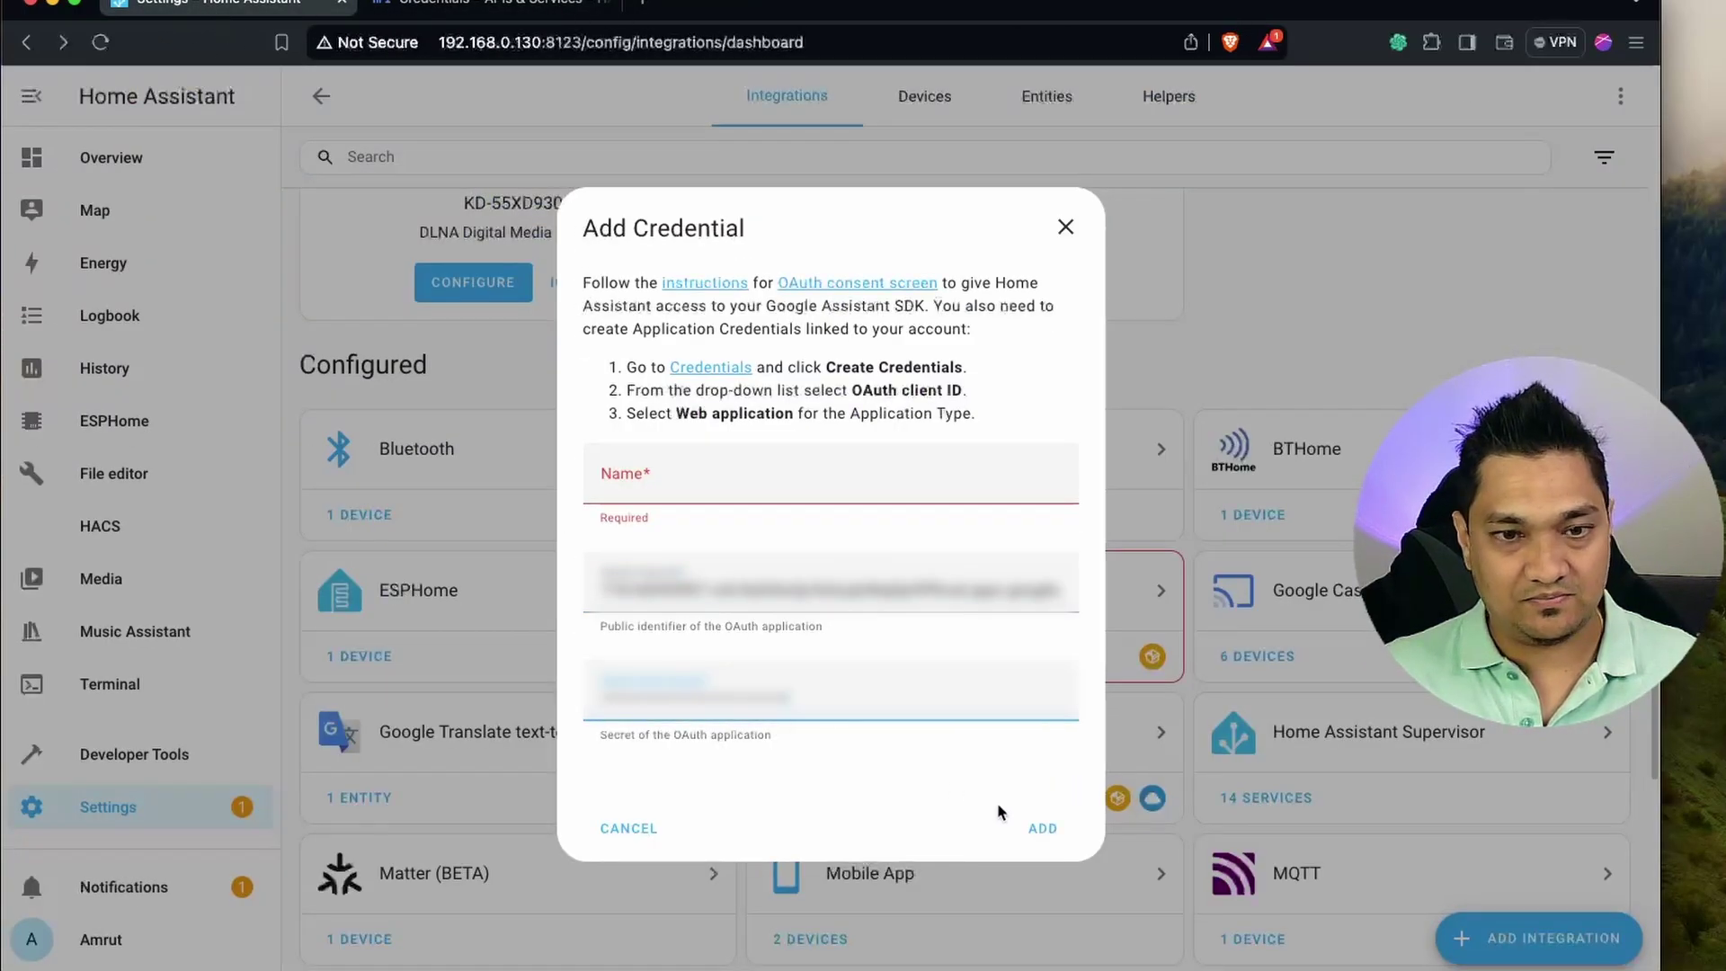
Name the credential 'Google Assistant API' and submit it.
left_click(830, 474)
type("Google Assistant API")
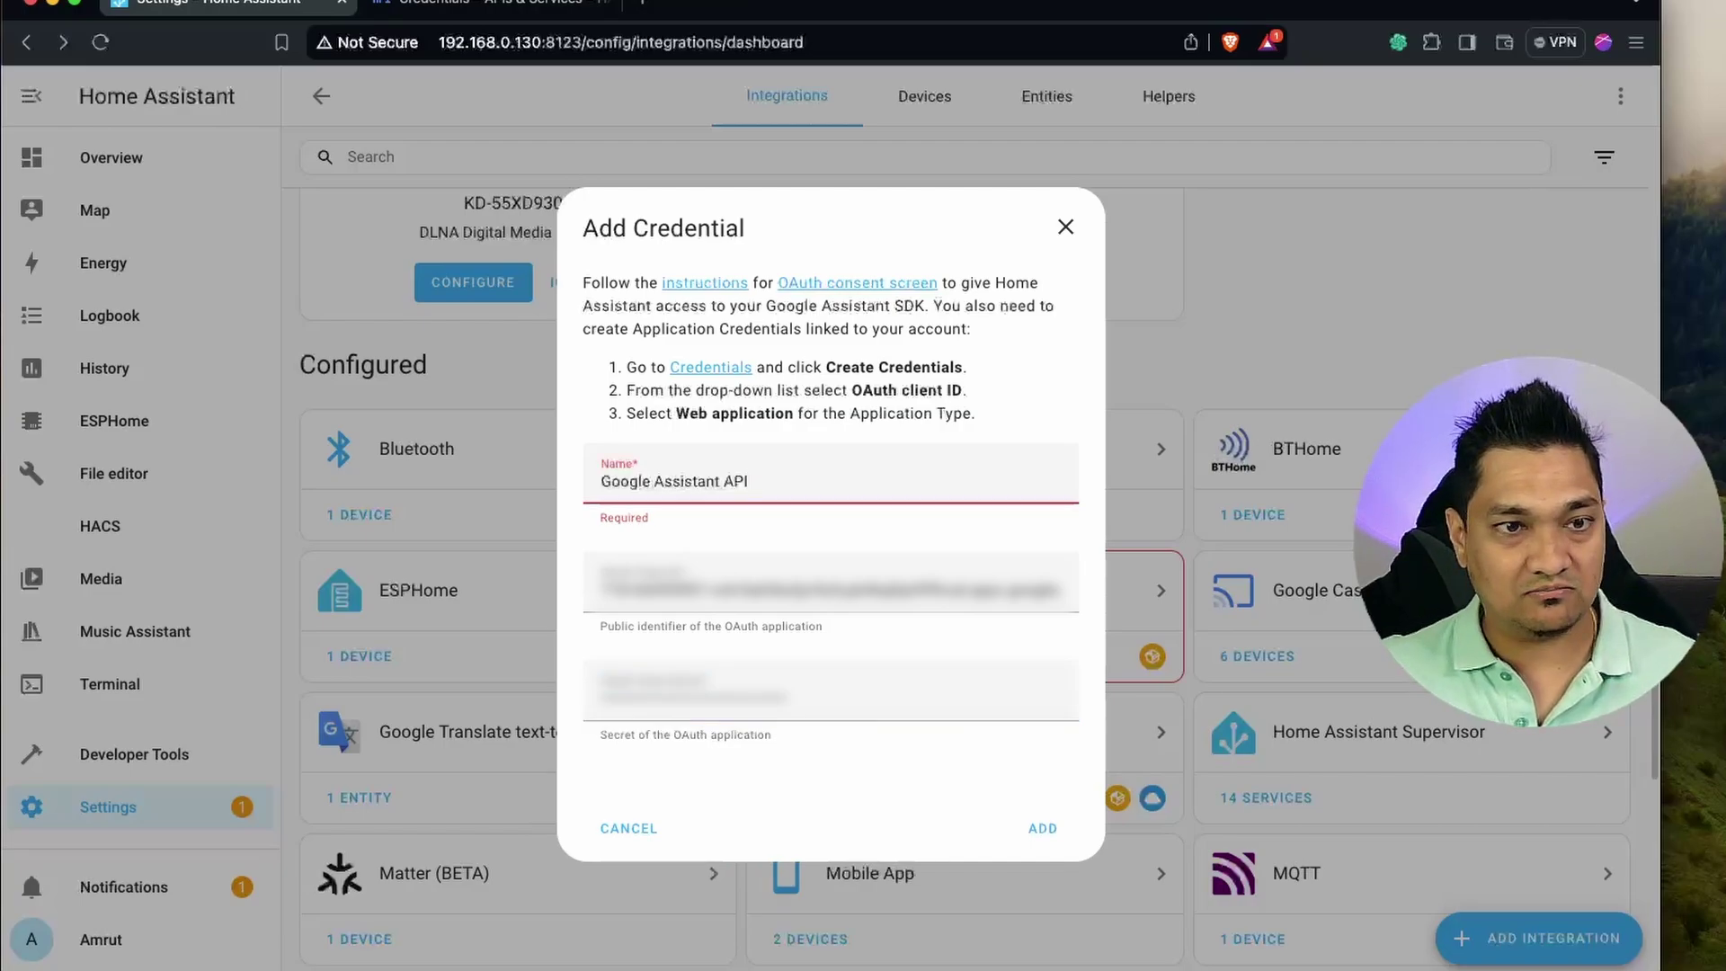
left_click(1045, 832)
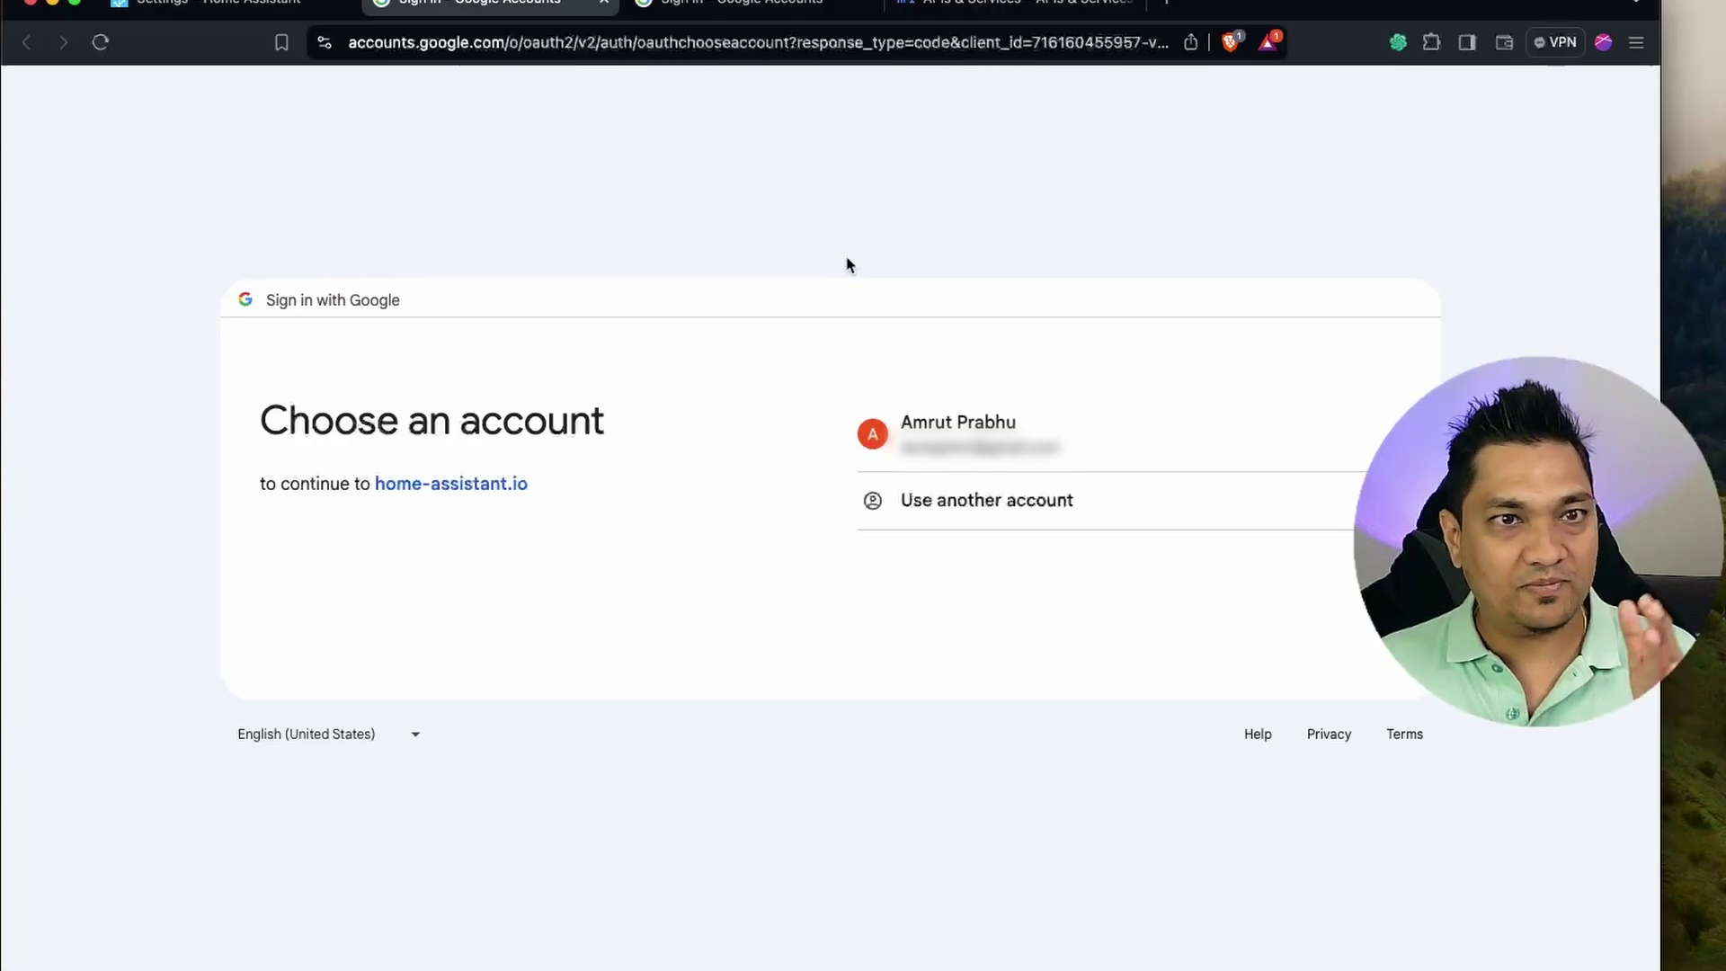
Sign in with the existing Google account and allow home-assistant.io access to Google Assistant.
left_click(1008, 4)
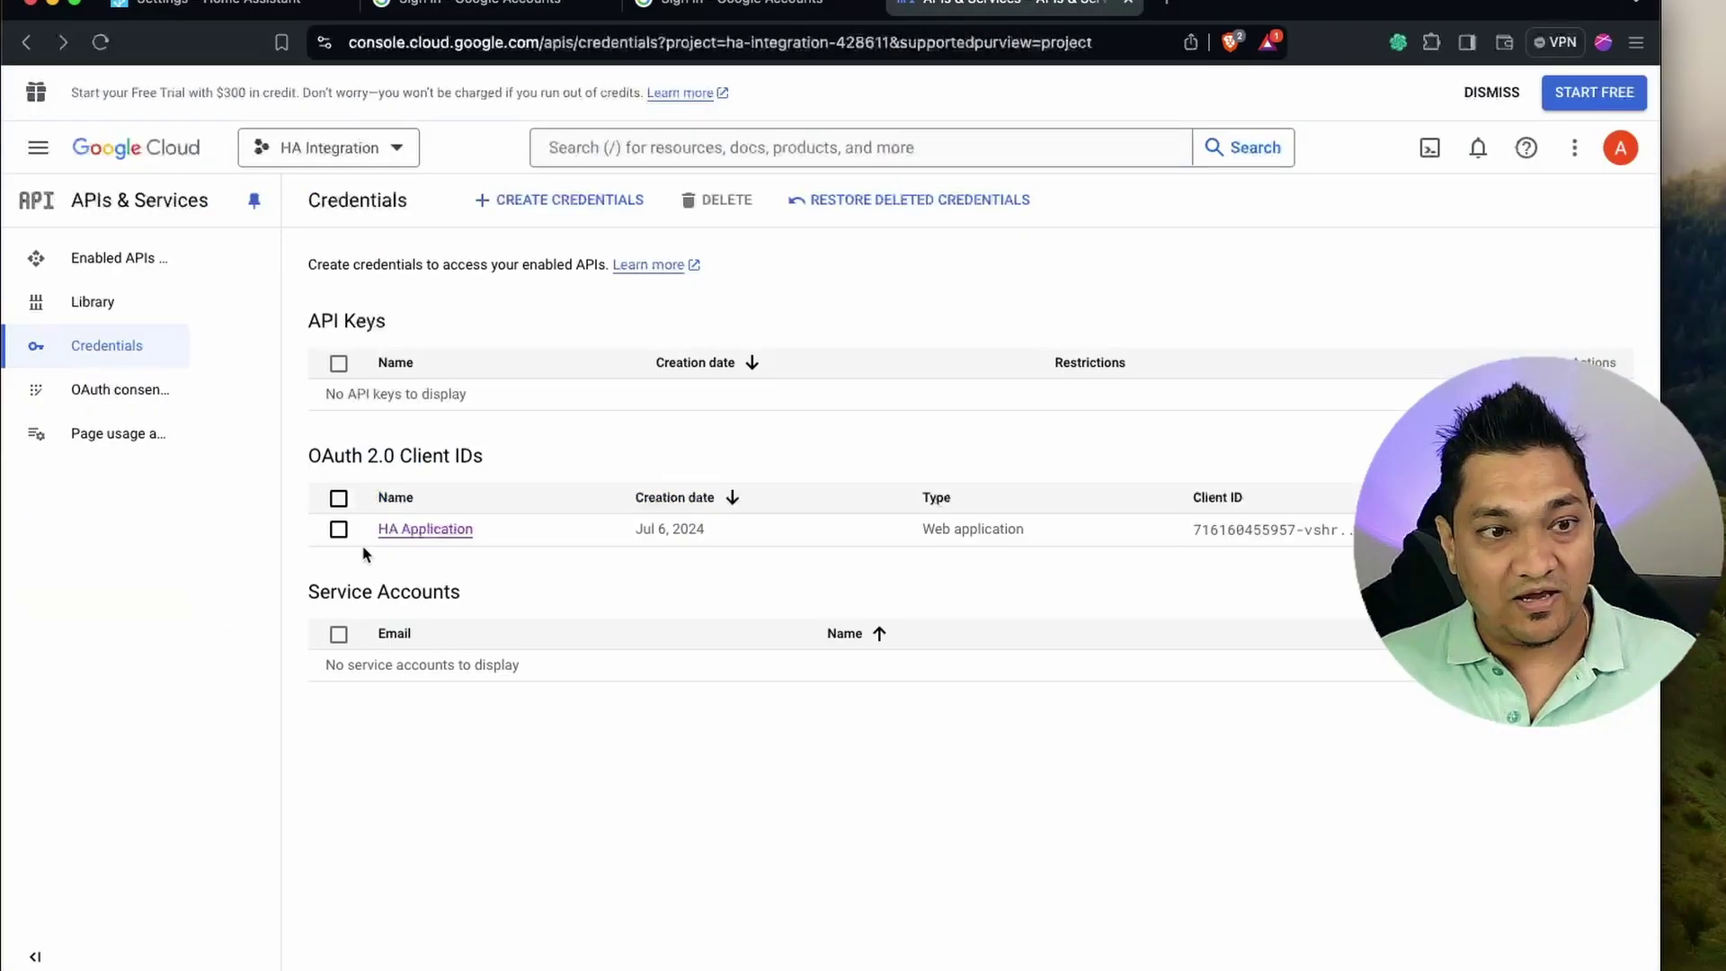
left_click(485, 4)
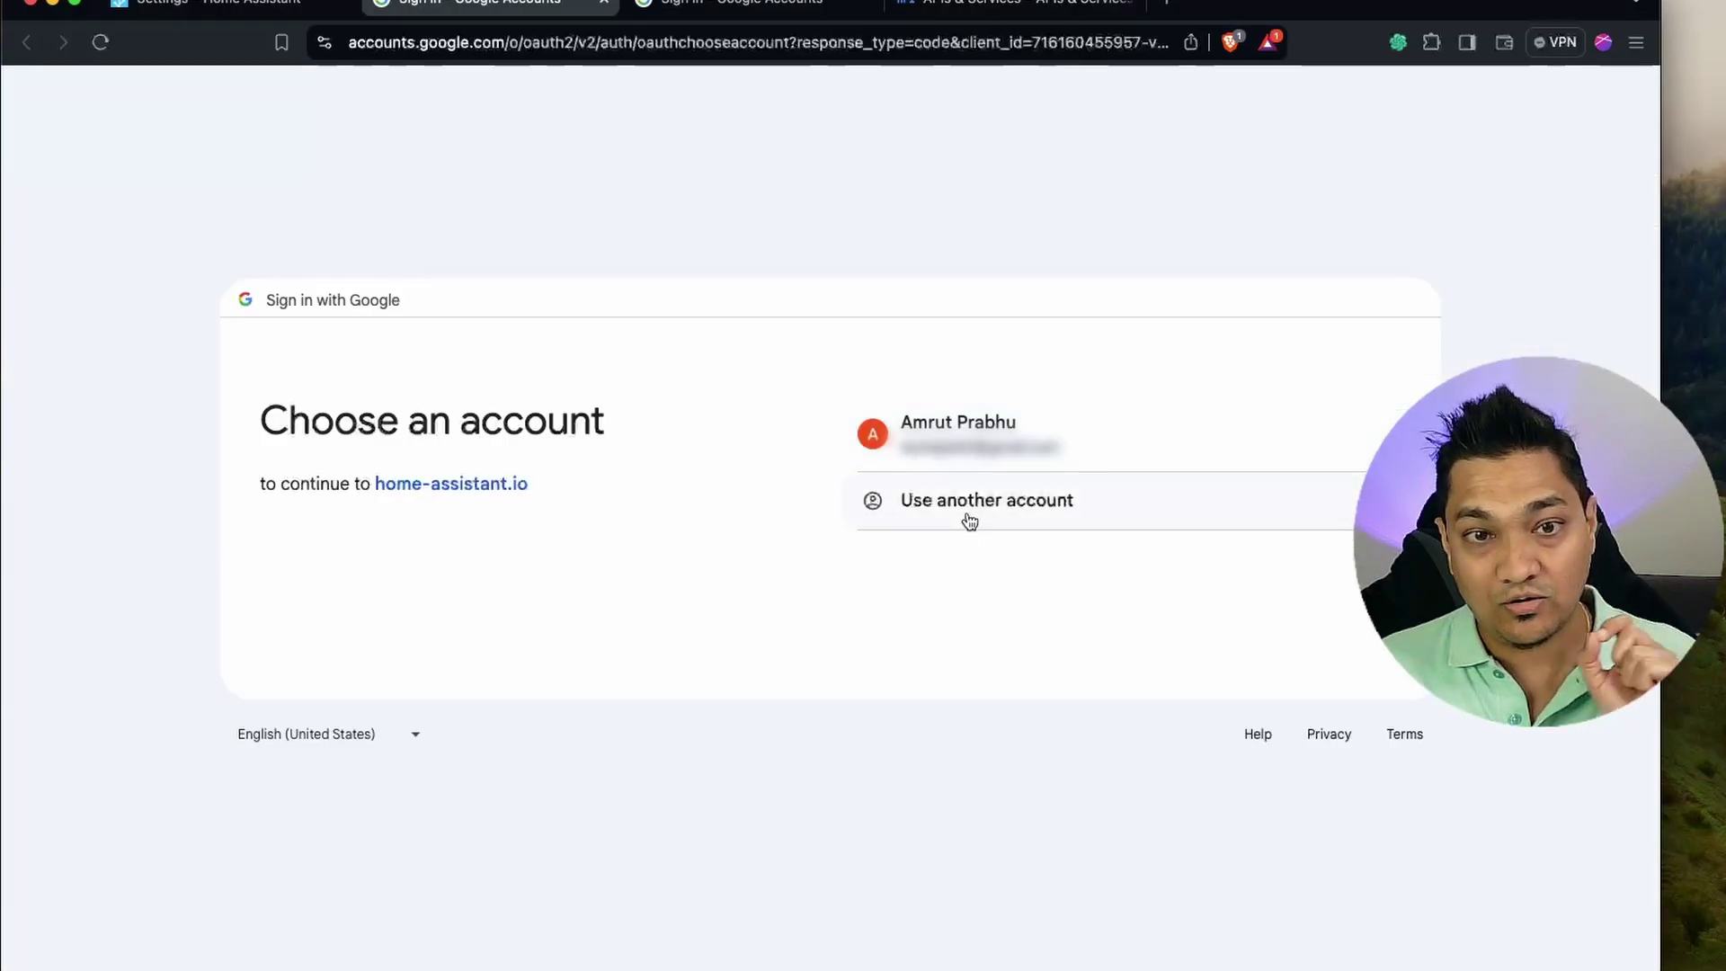
left_click(999, 437)
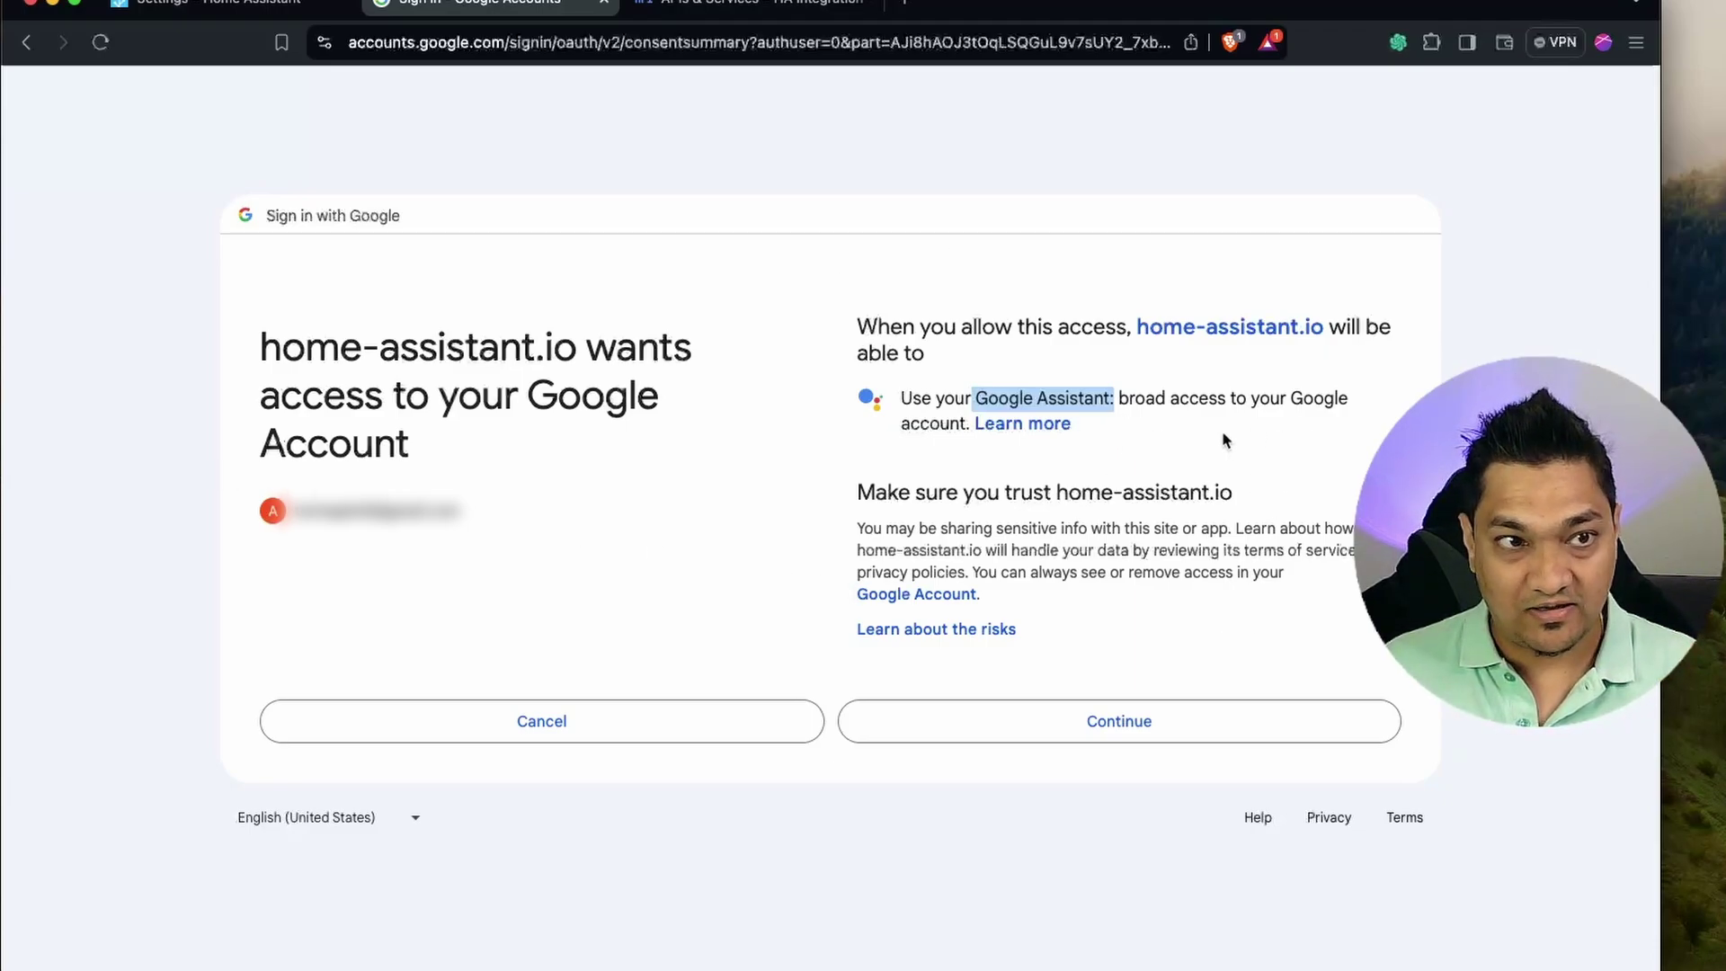
left_click(1133, 729)
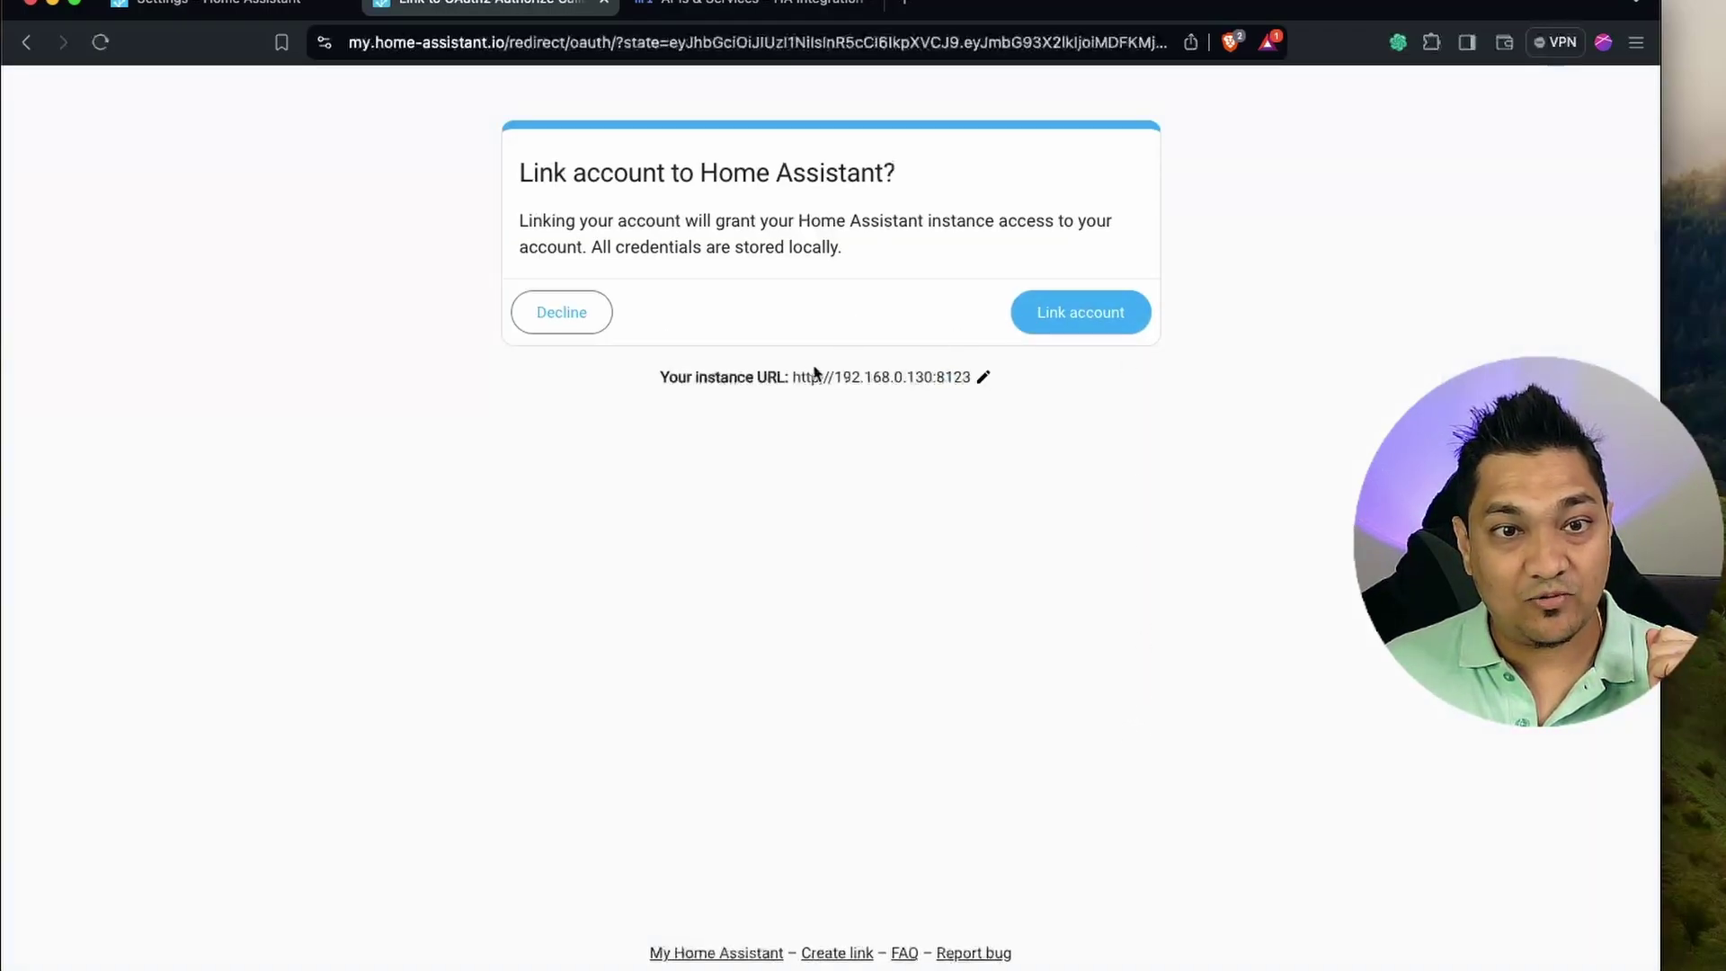
Confirm linking the Google account on the Link account to Home Assistant page.
left_click(1075, 316)
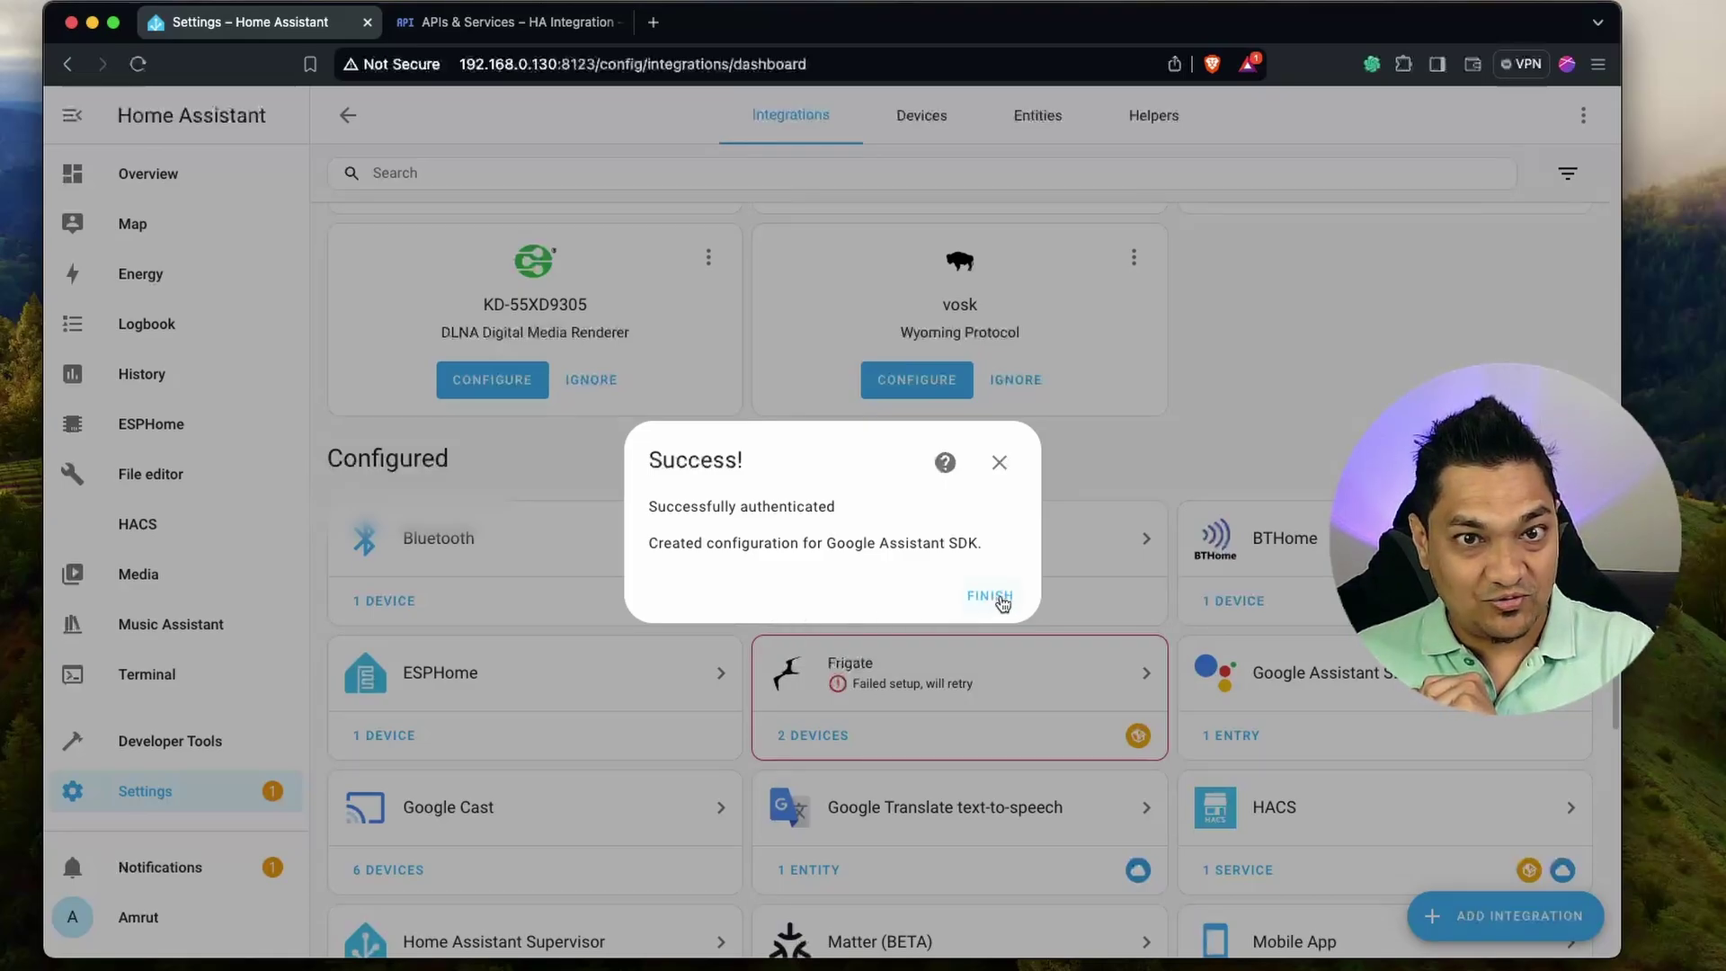
Close the Success dialog and open the configured Google Assistant SDK integration.
left_click(989, 596)
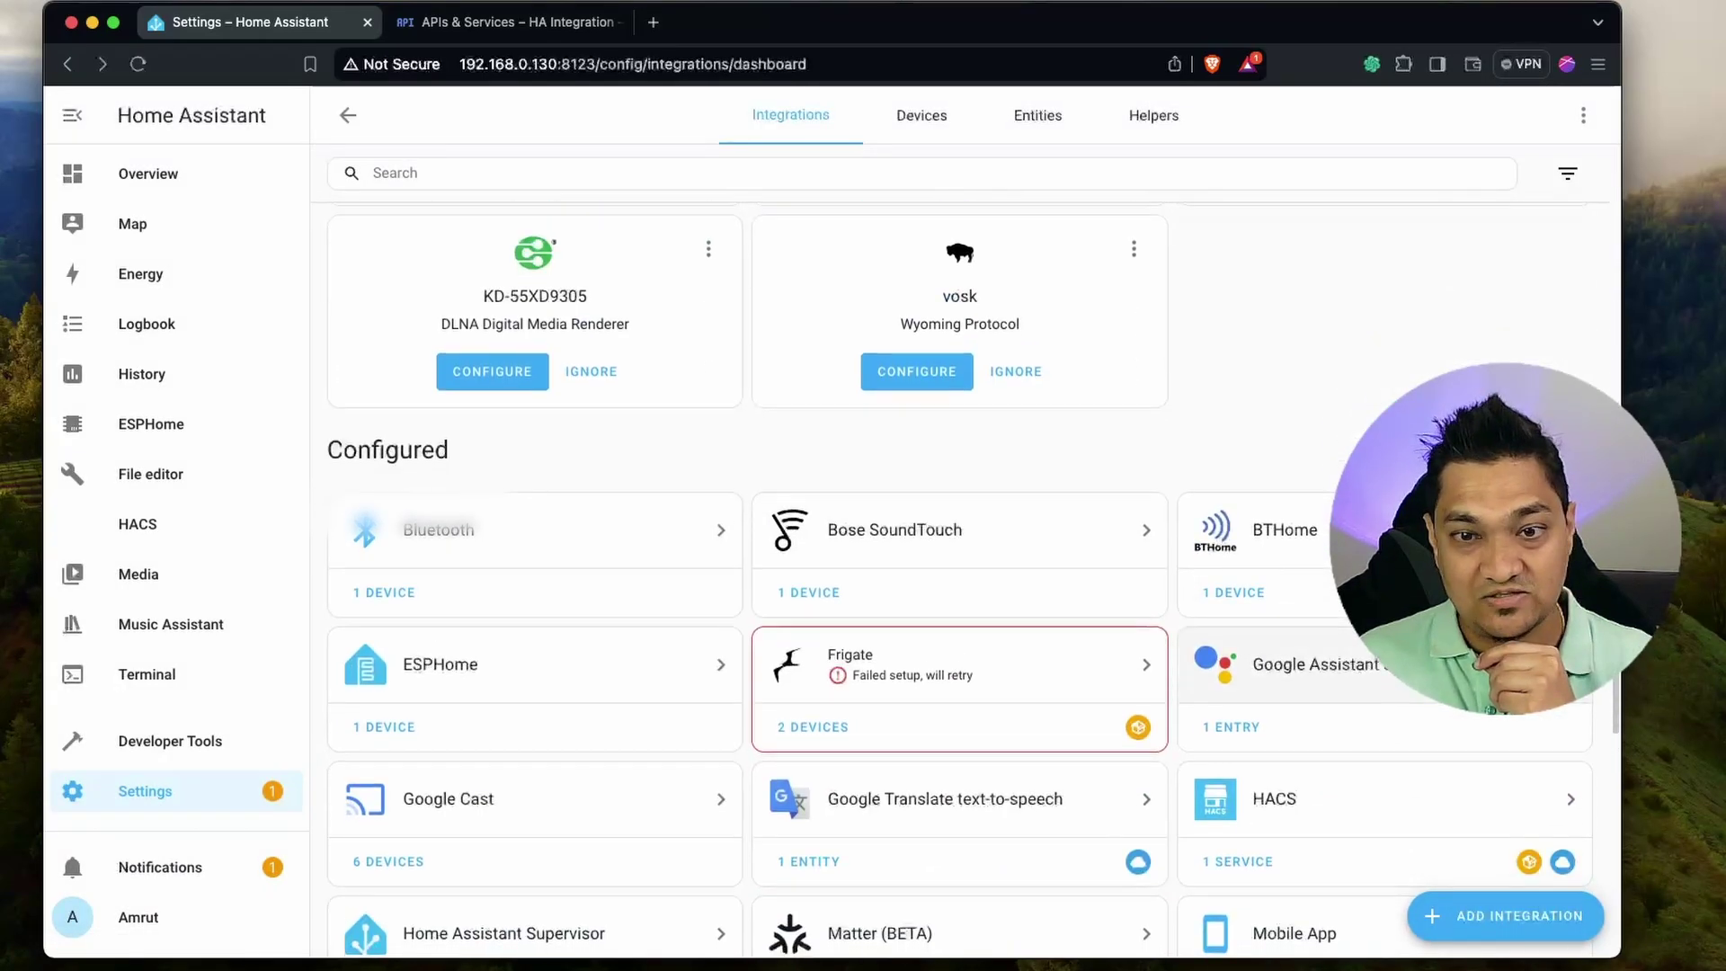
left_click(1401, 681)
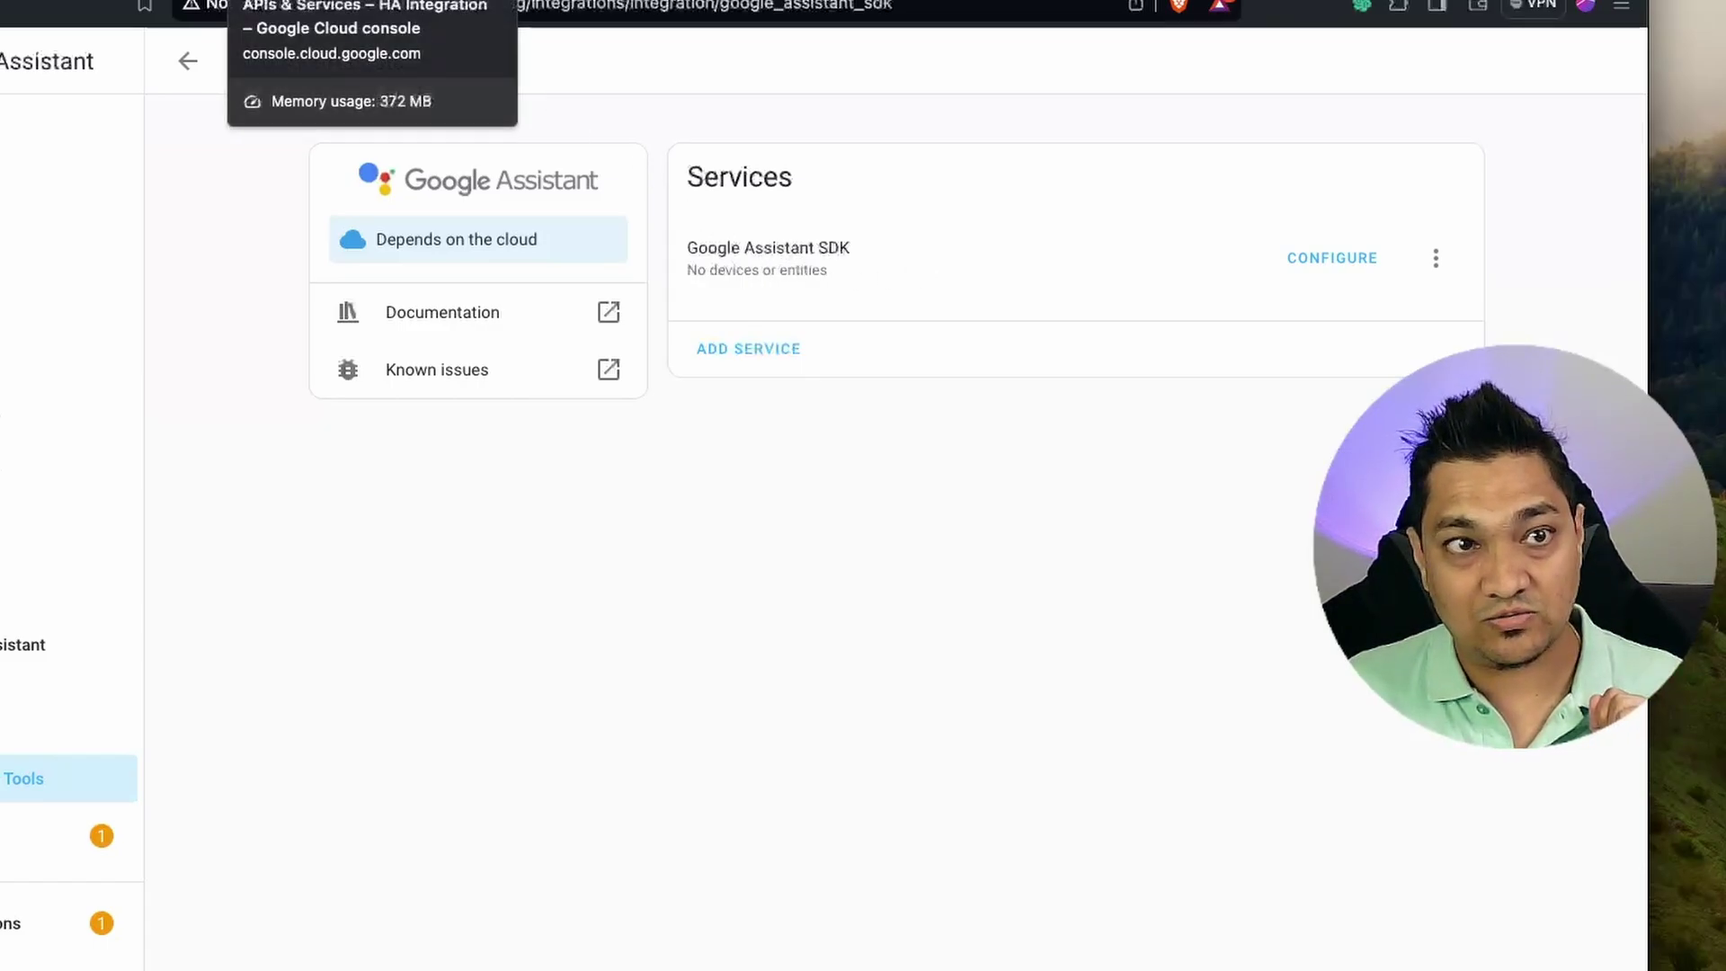
left_click(369, 0)
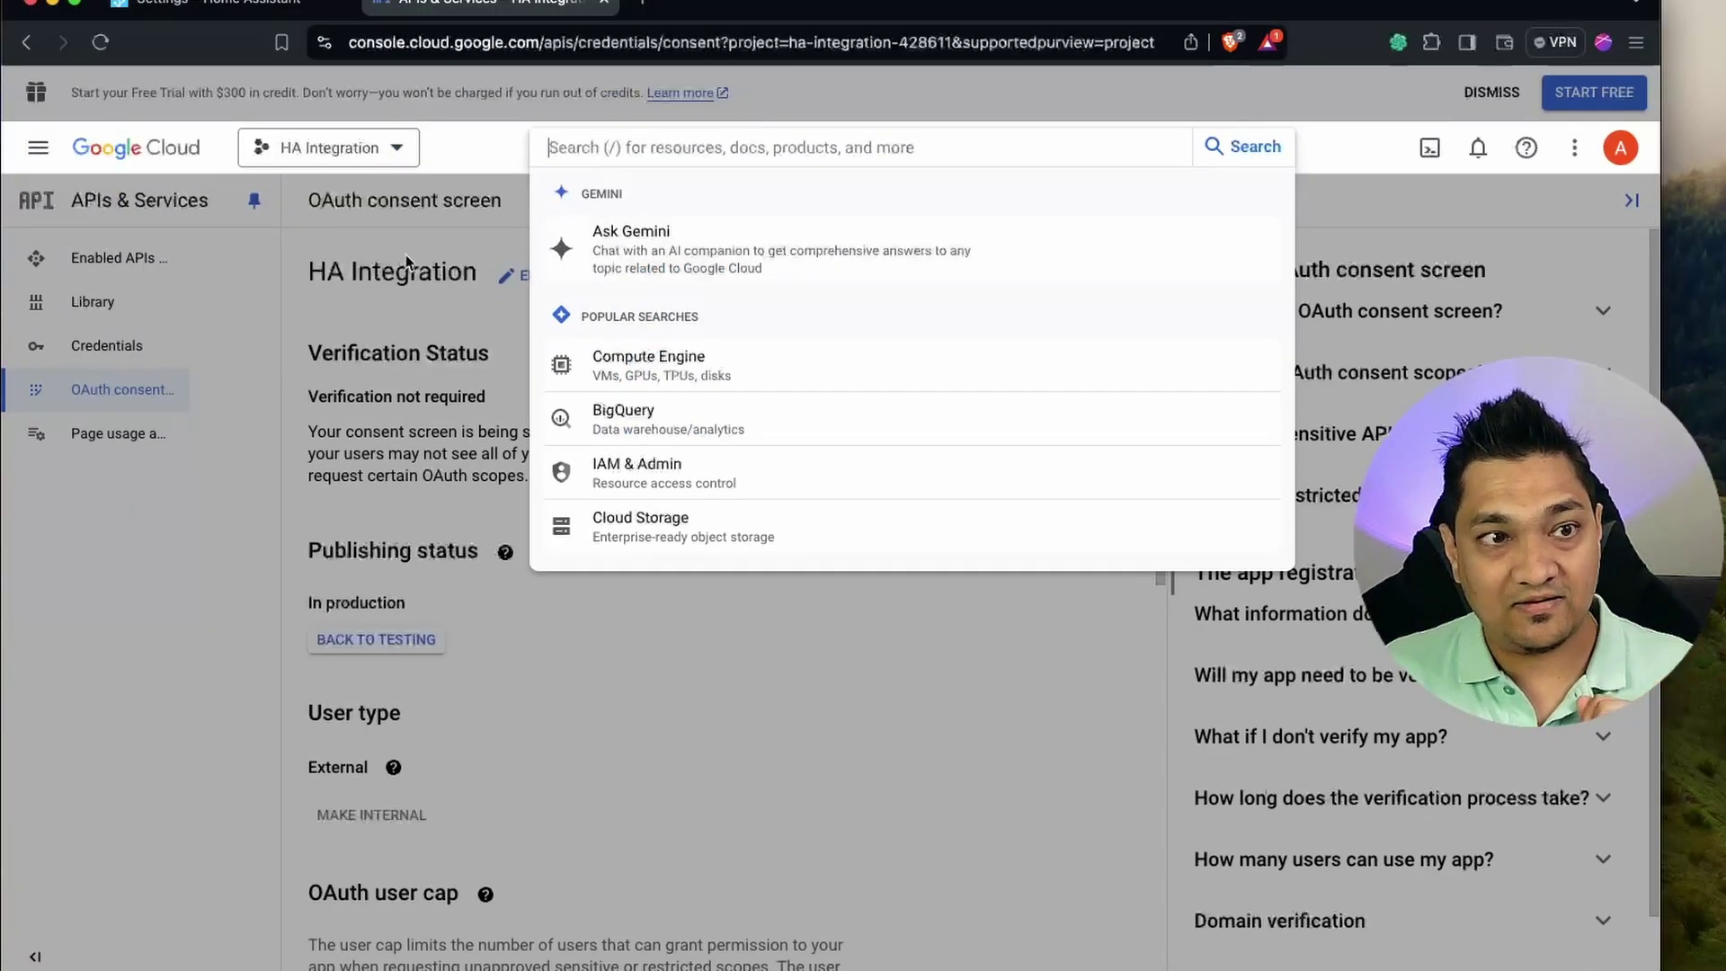
Search 'google ass' and enable the Google Assistant API for the HA Integration project.
left_click(406, 262)
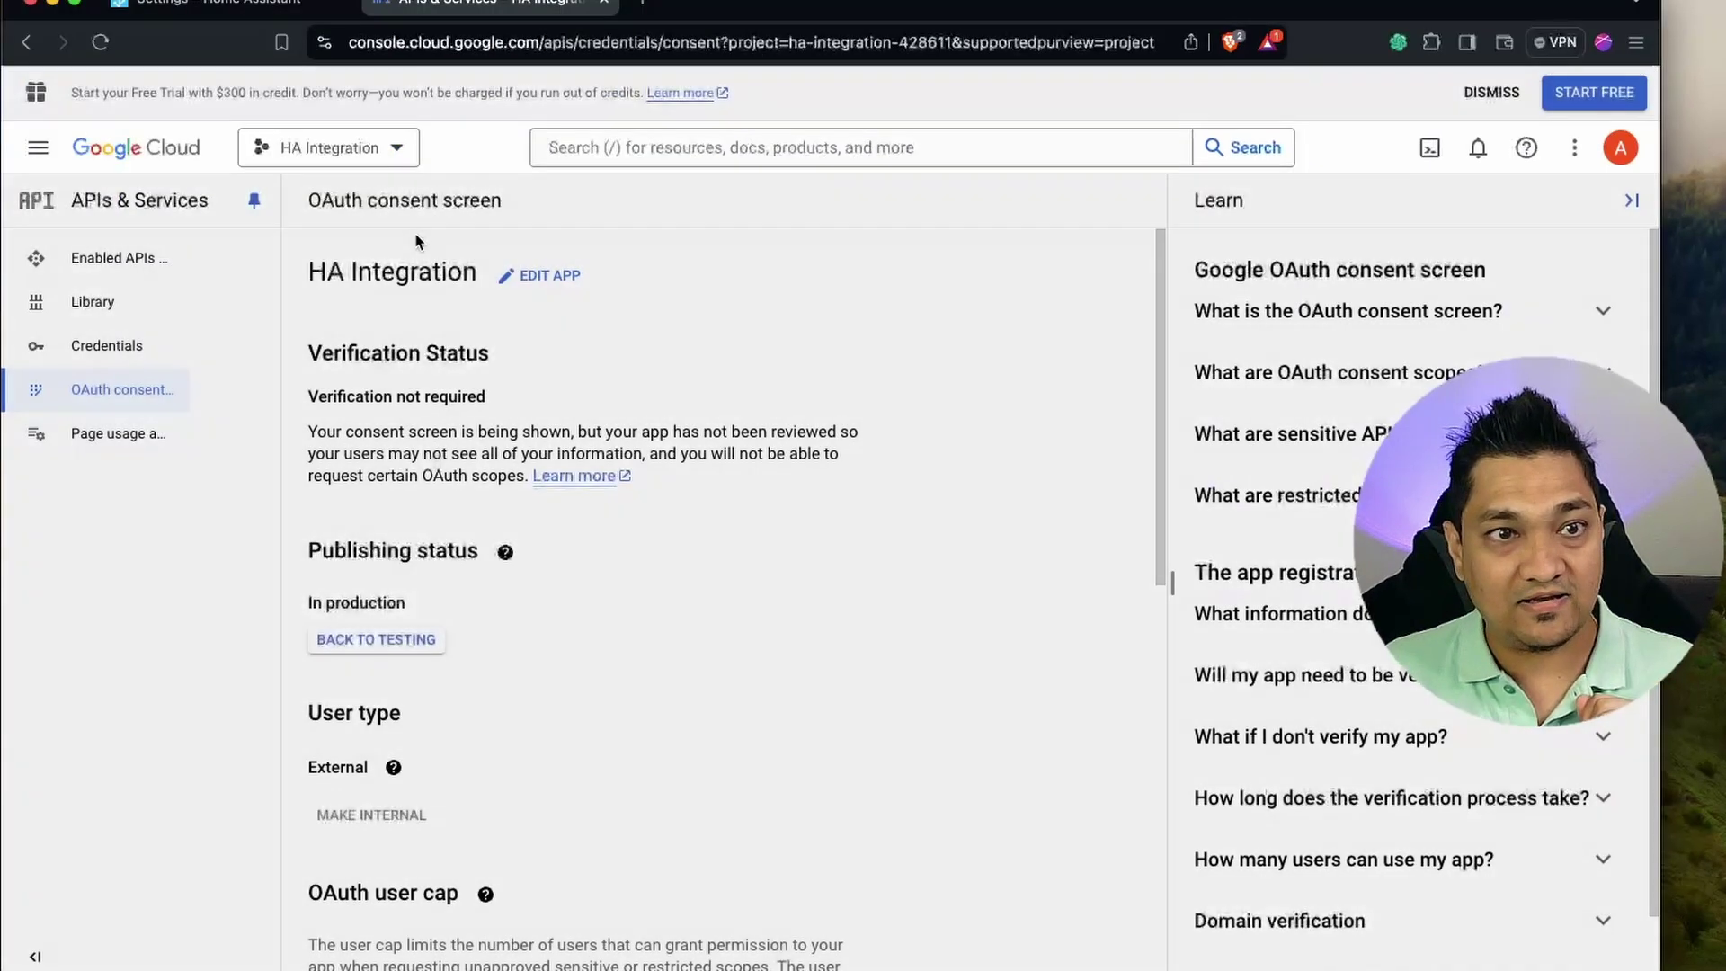
left_click(706, 149)
type("google ass")
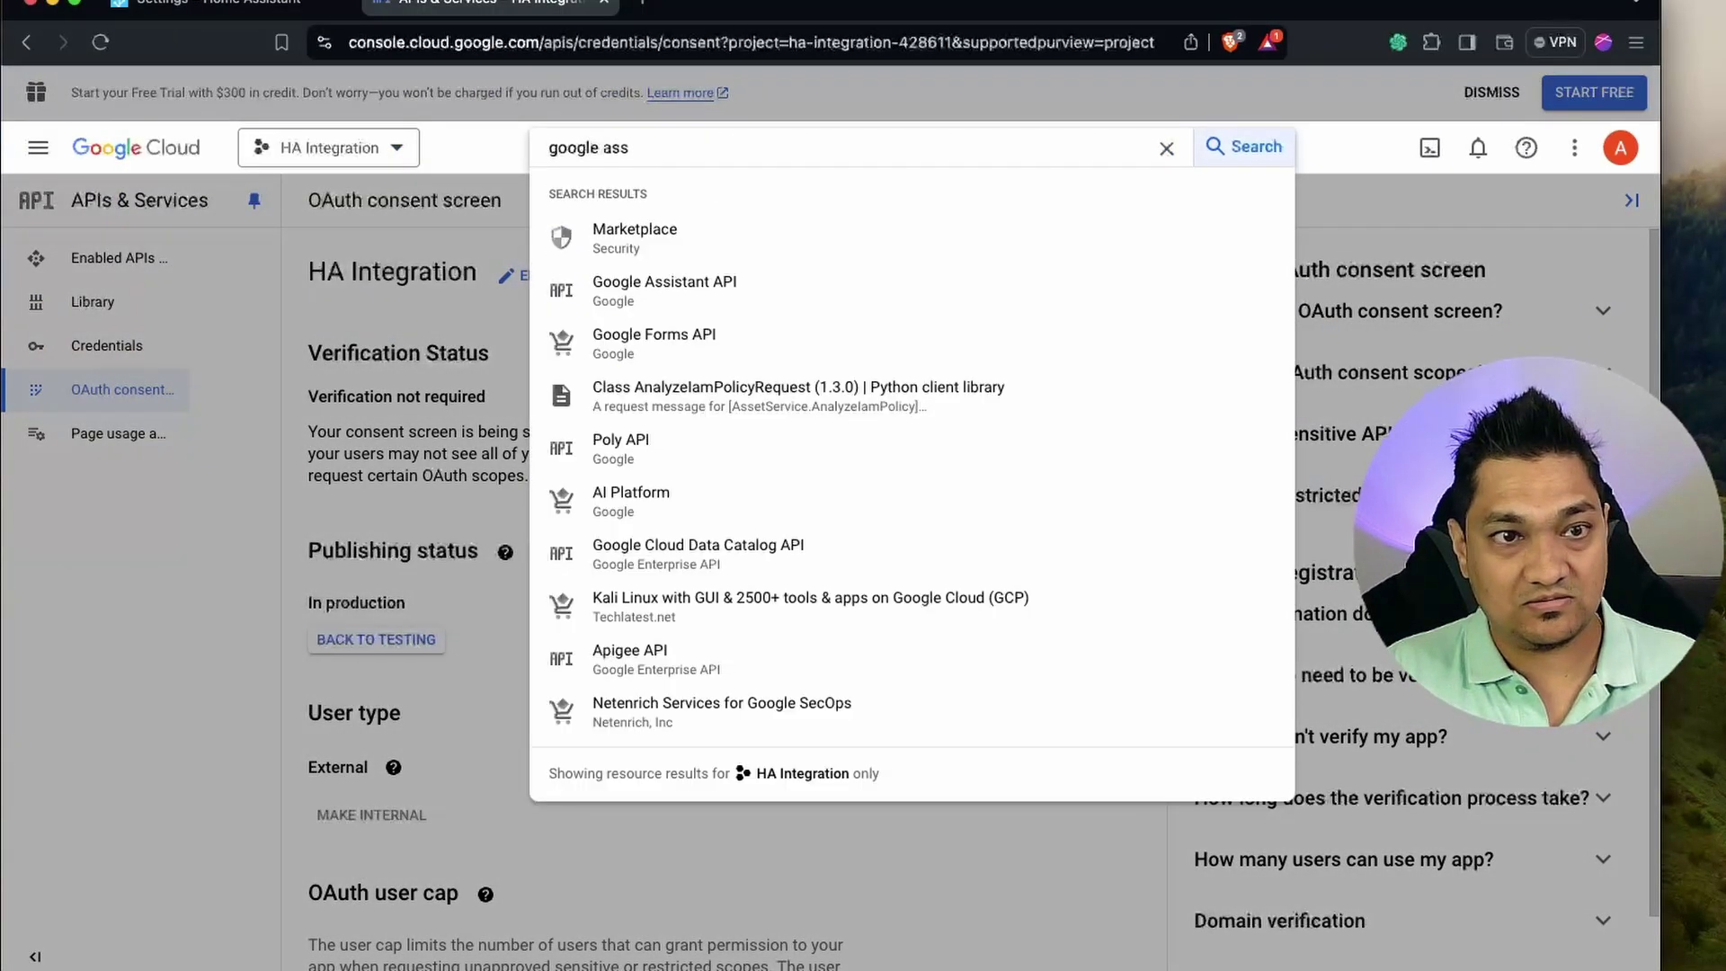
left_click(692, 297)
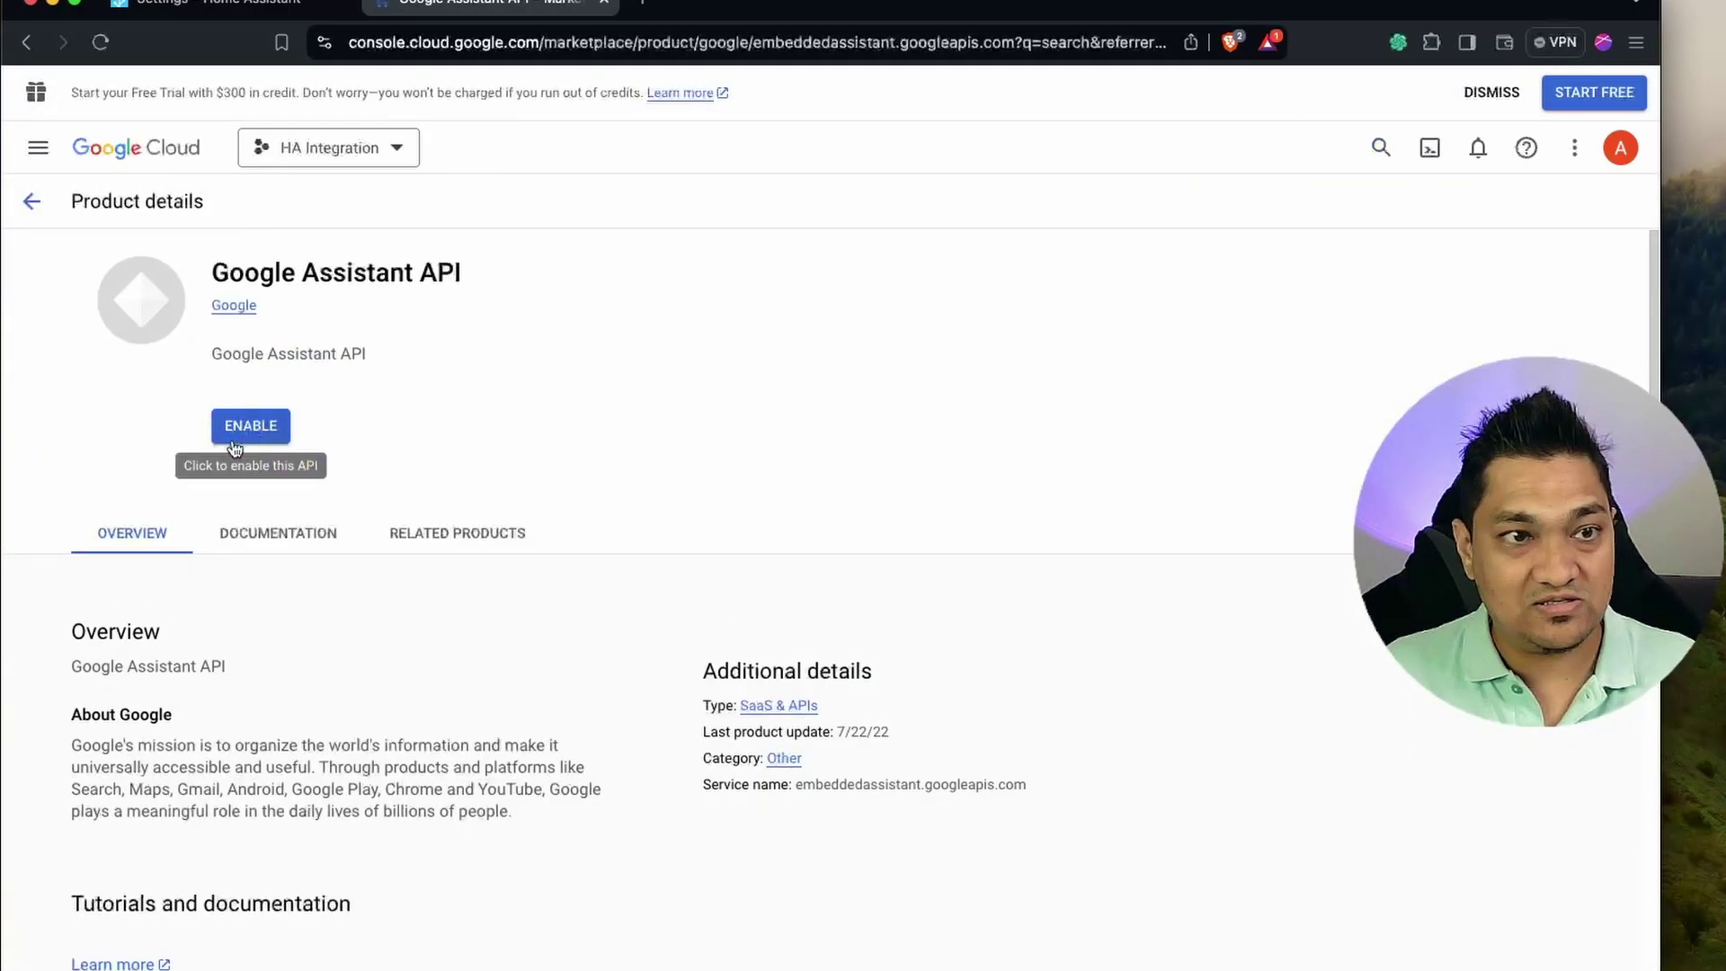
left_click(251, 428)
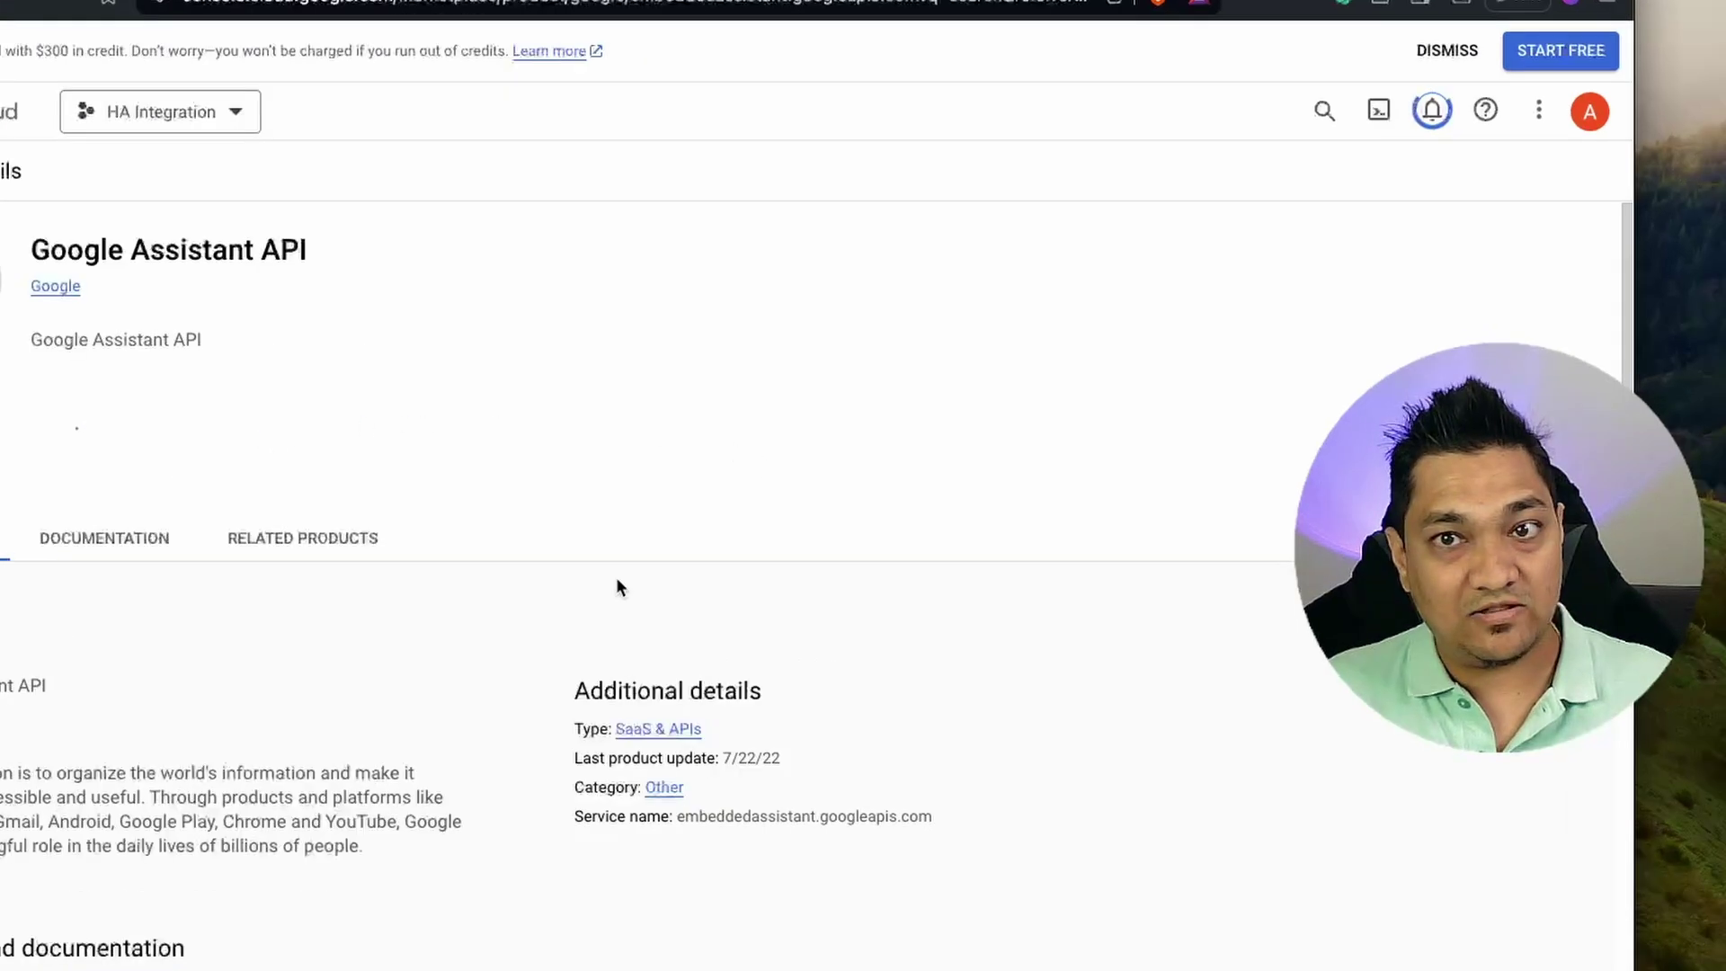
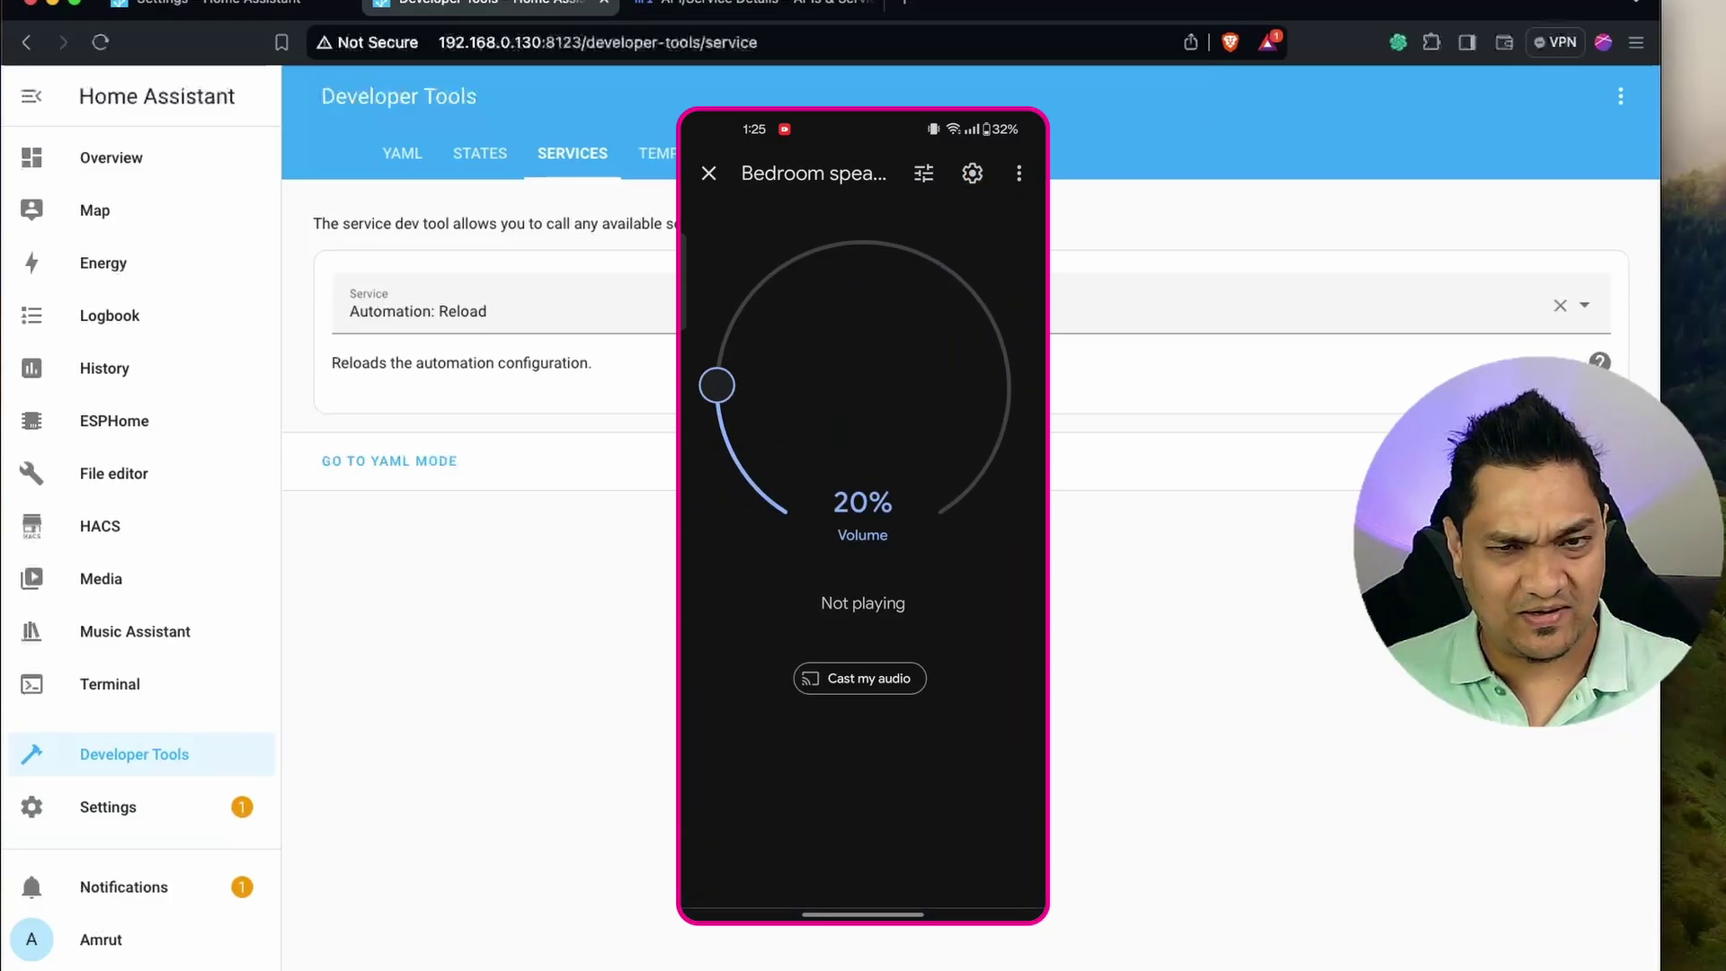
Pick the 'Google Assistant SDK: Send text command' service and enable its Command field.
left_click(793, 315)
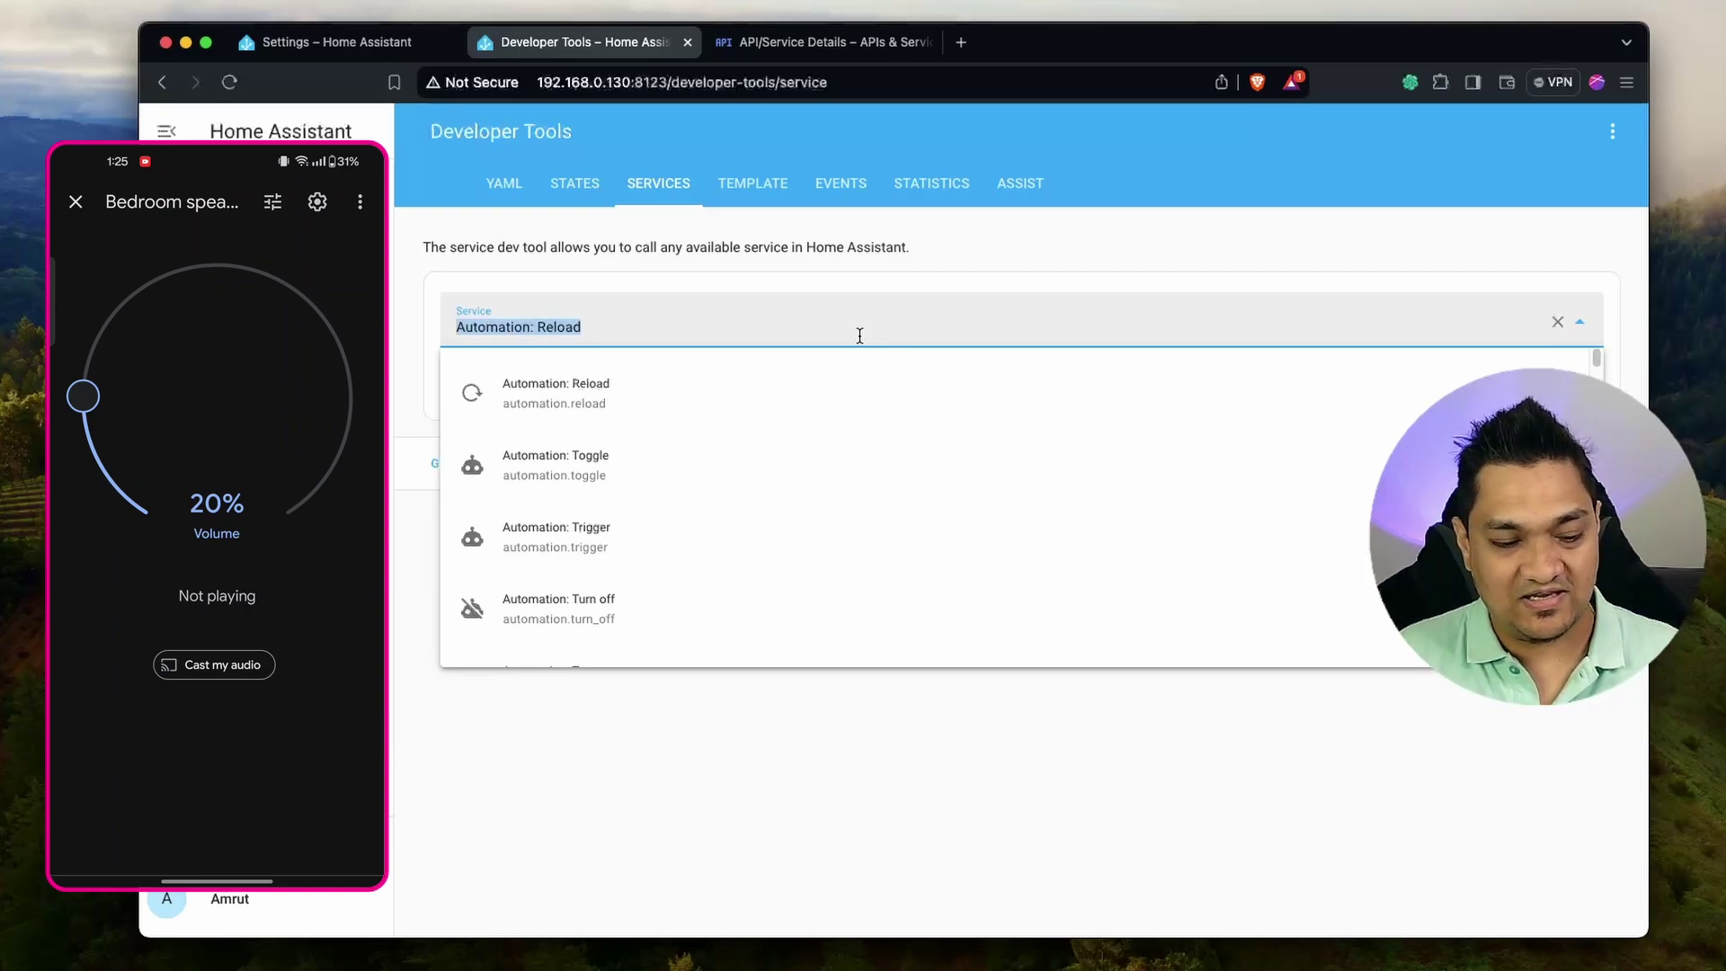
type("sdk")
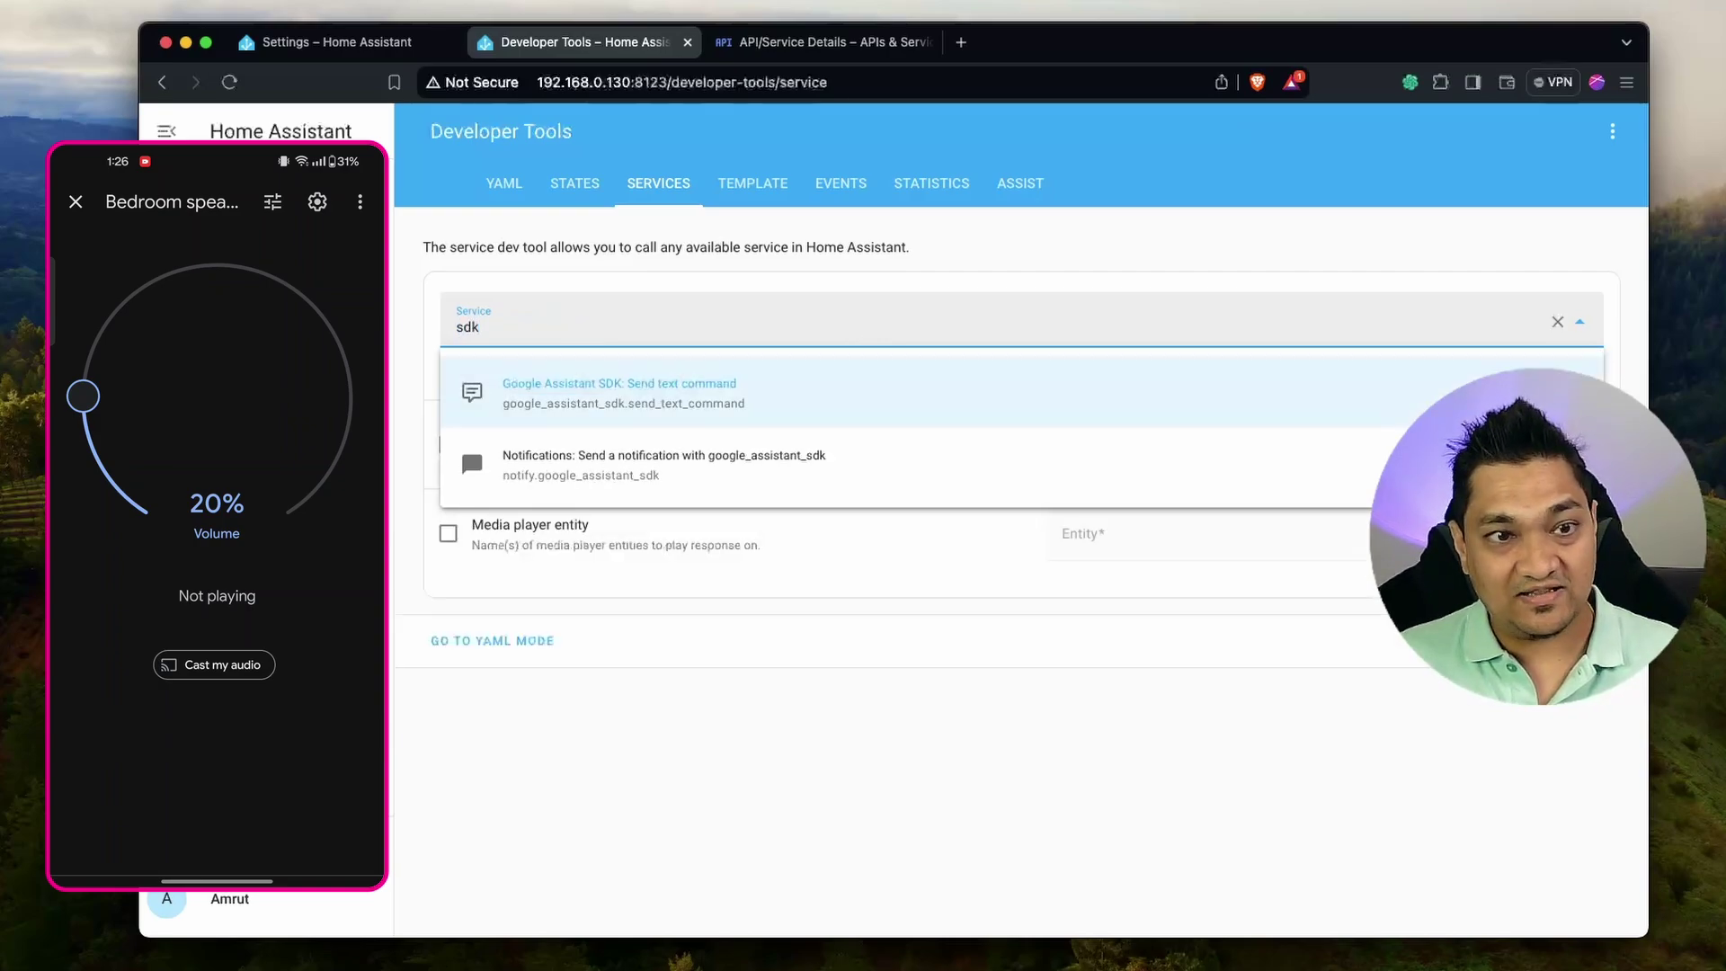
left_click(736, 397)
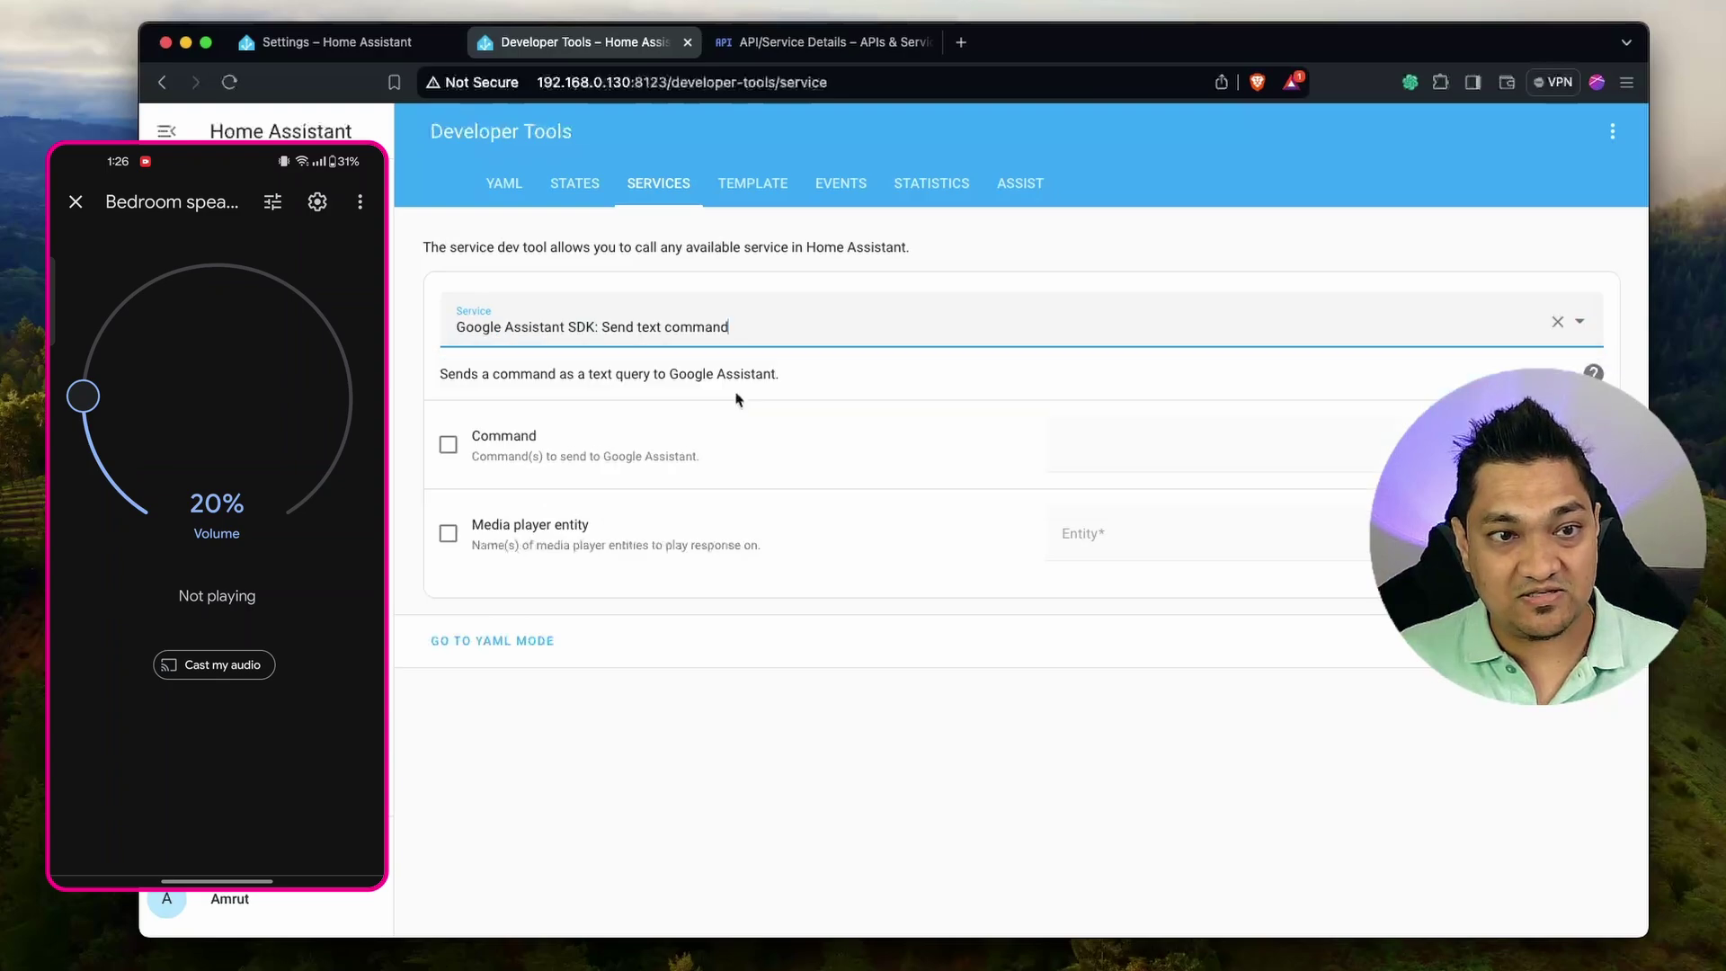
left_click(448, 447)
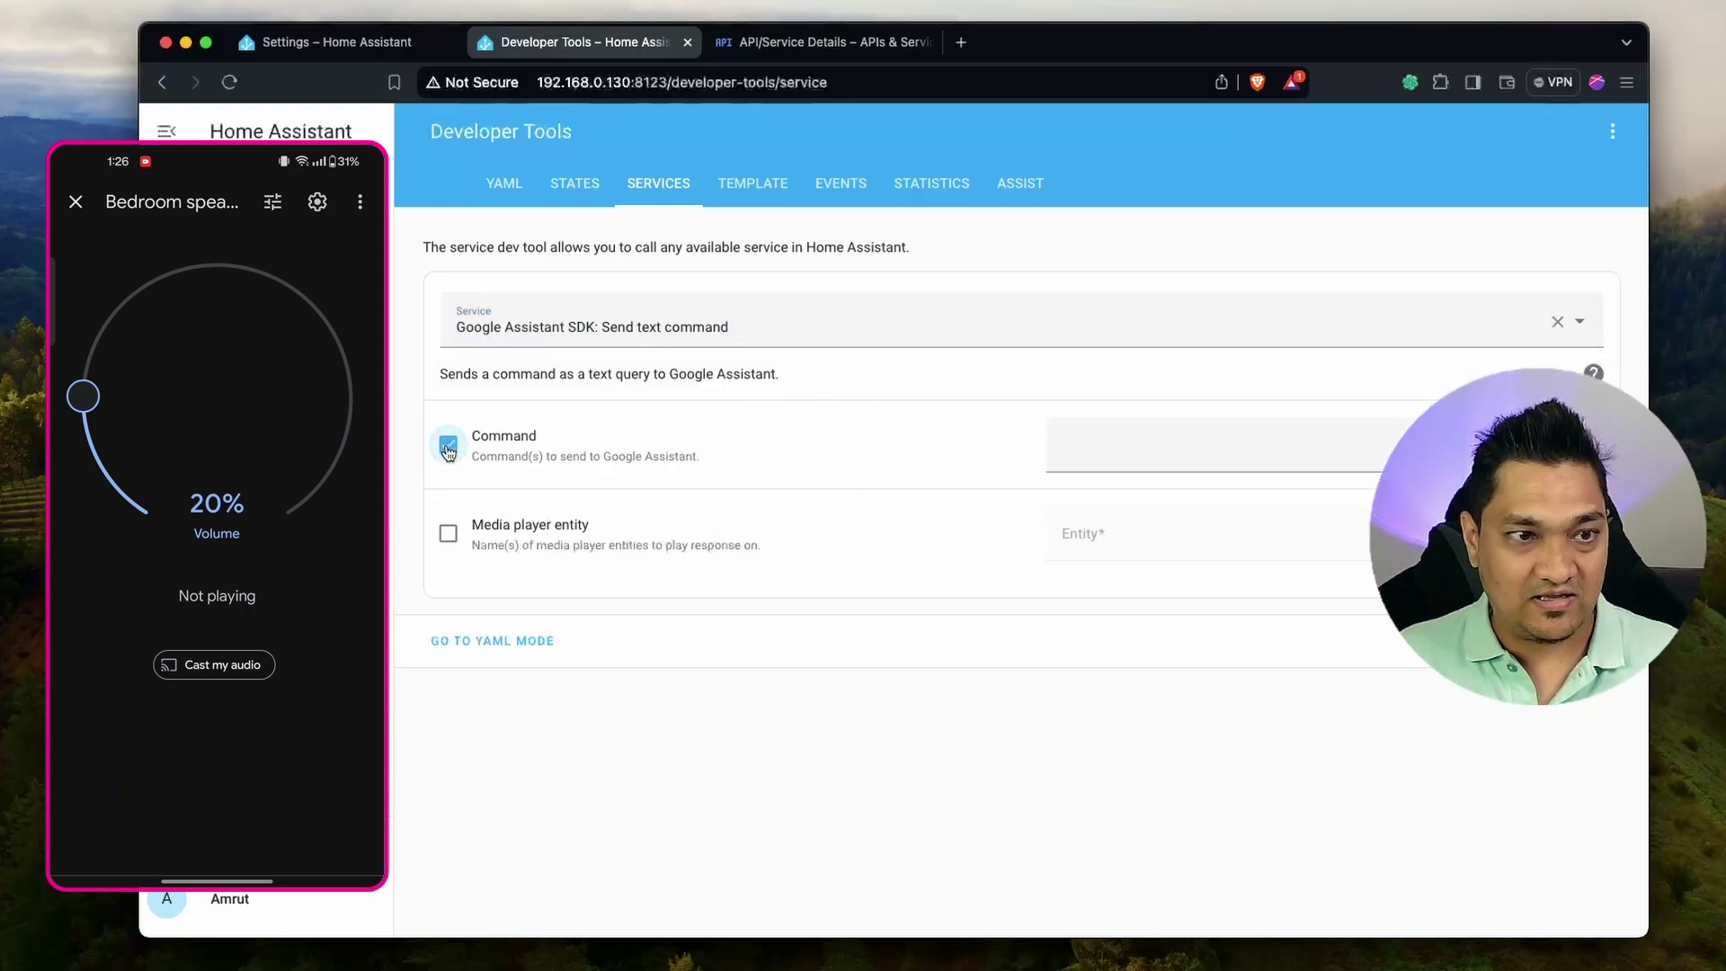
left_click(1129, 434)
Send the command 'set bedroom speaker volume to 40' through Google Assistant SDK.
type("set bedroom speaker volume to 40")
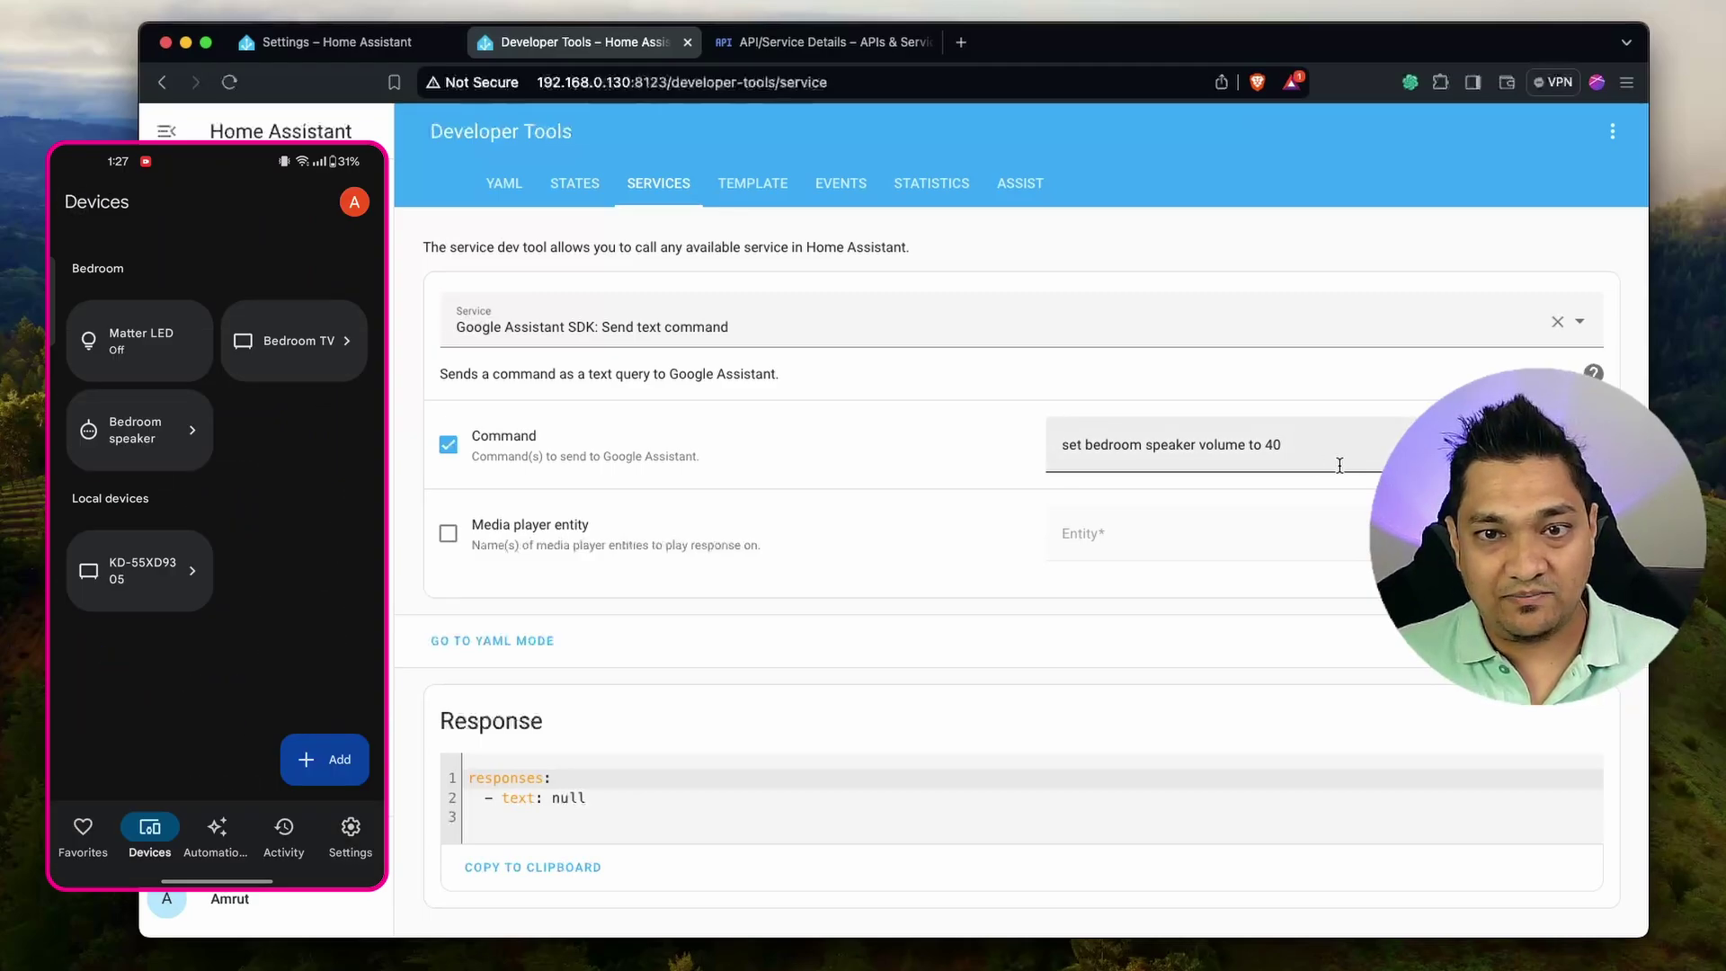
Replace the command with 'turn on the matter led', then change it to 'turn off the matter led'.
triple_click(1313, 457)
type("turn on the matter led")
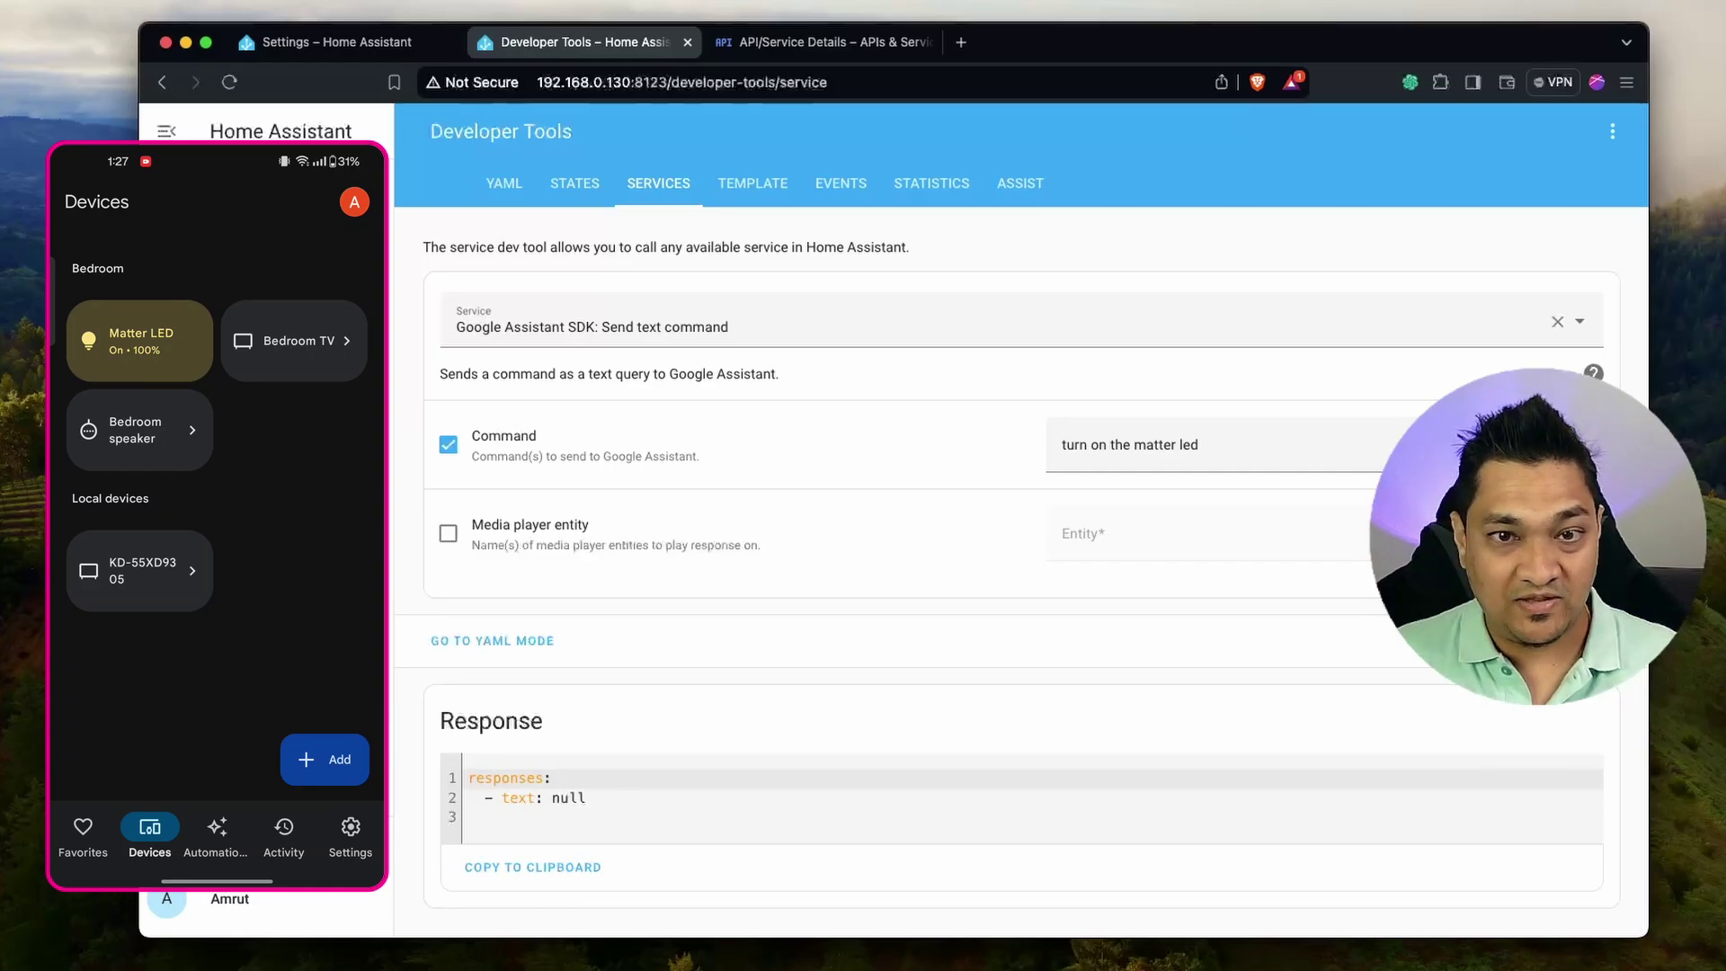
double_click(1096, 445)
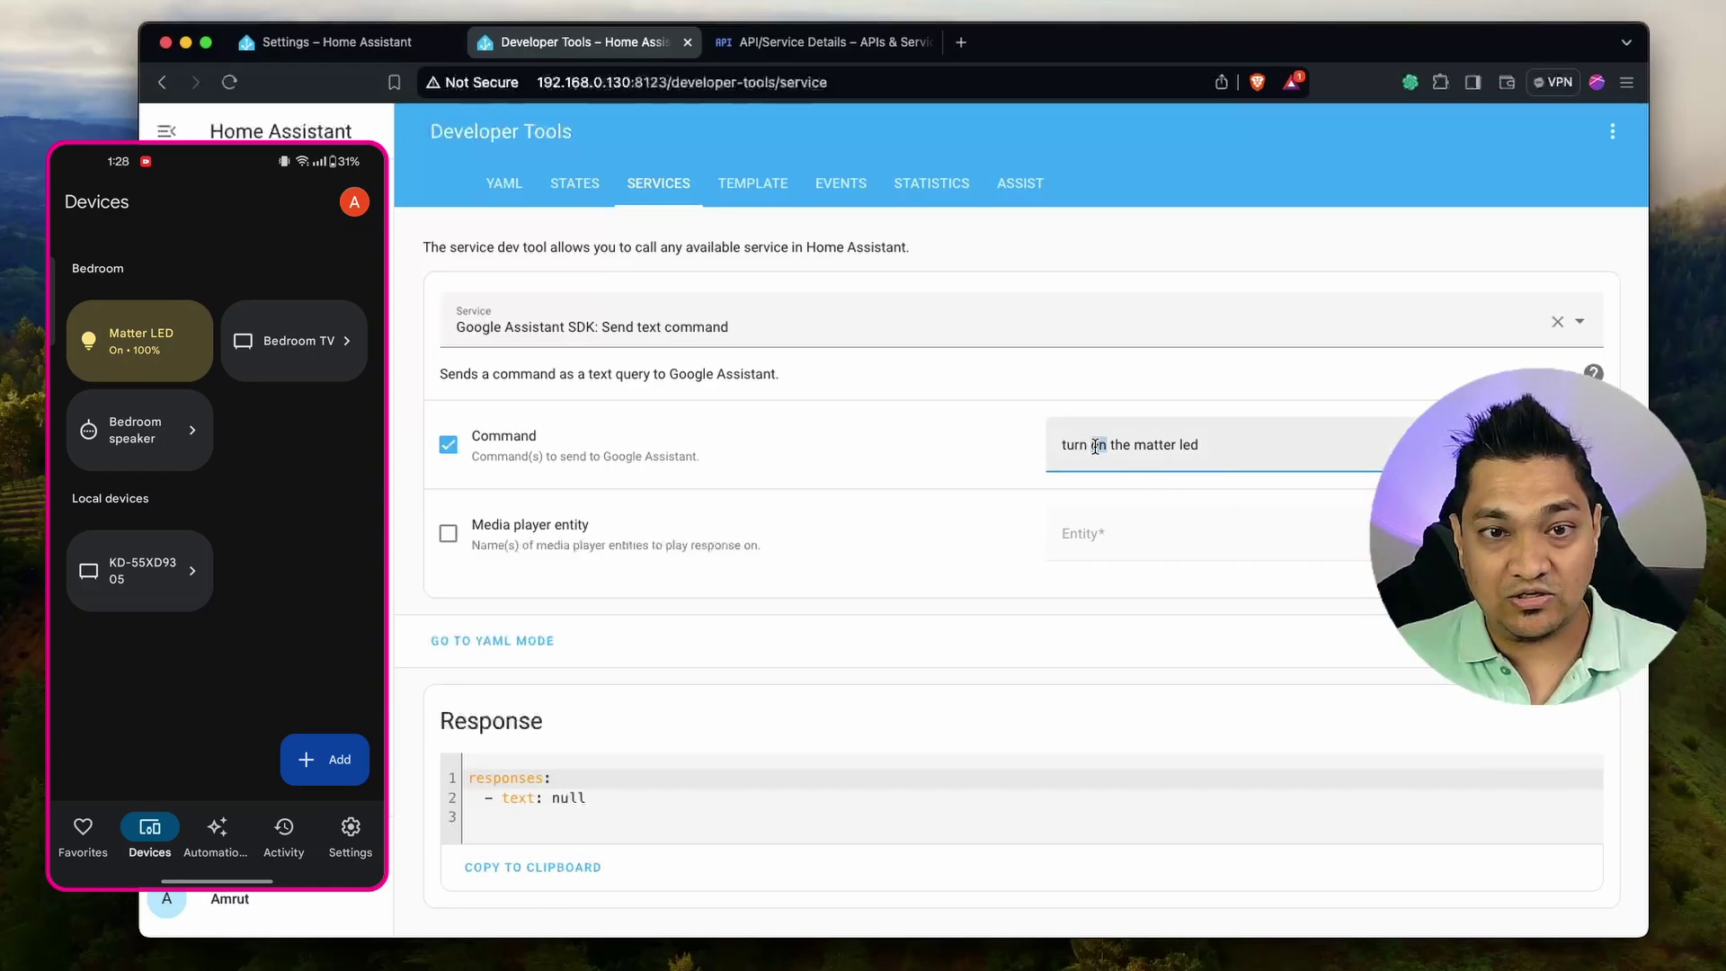
type("off")
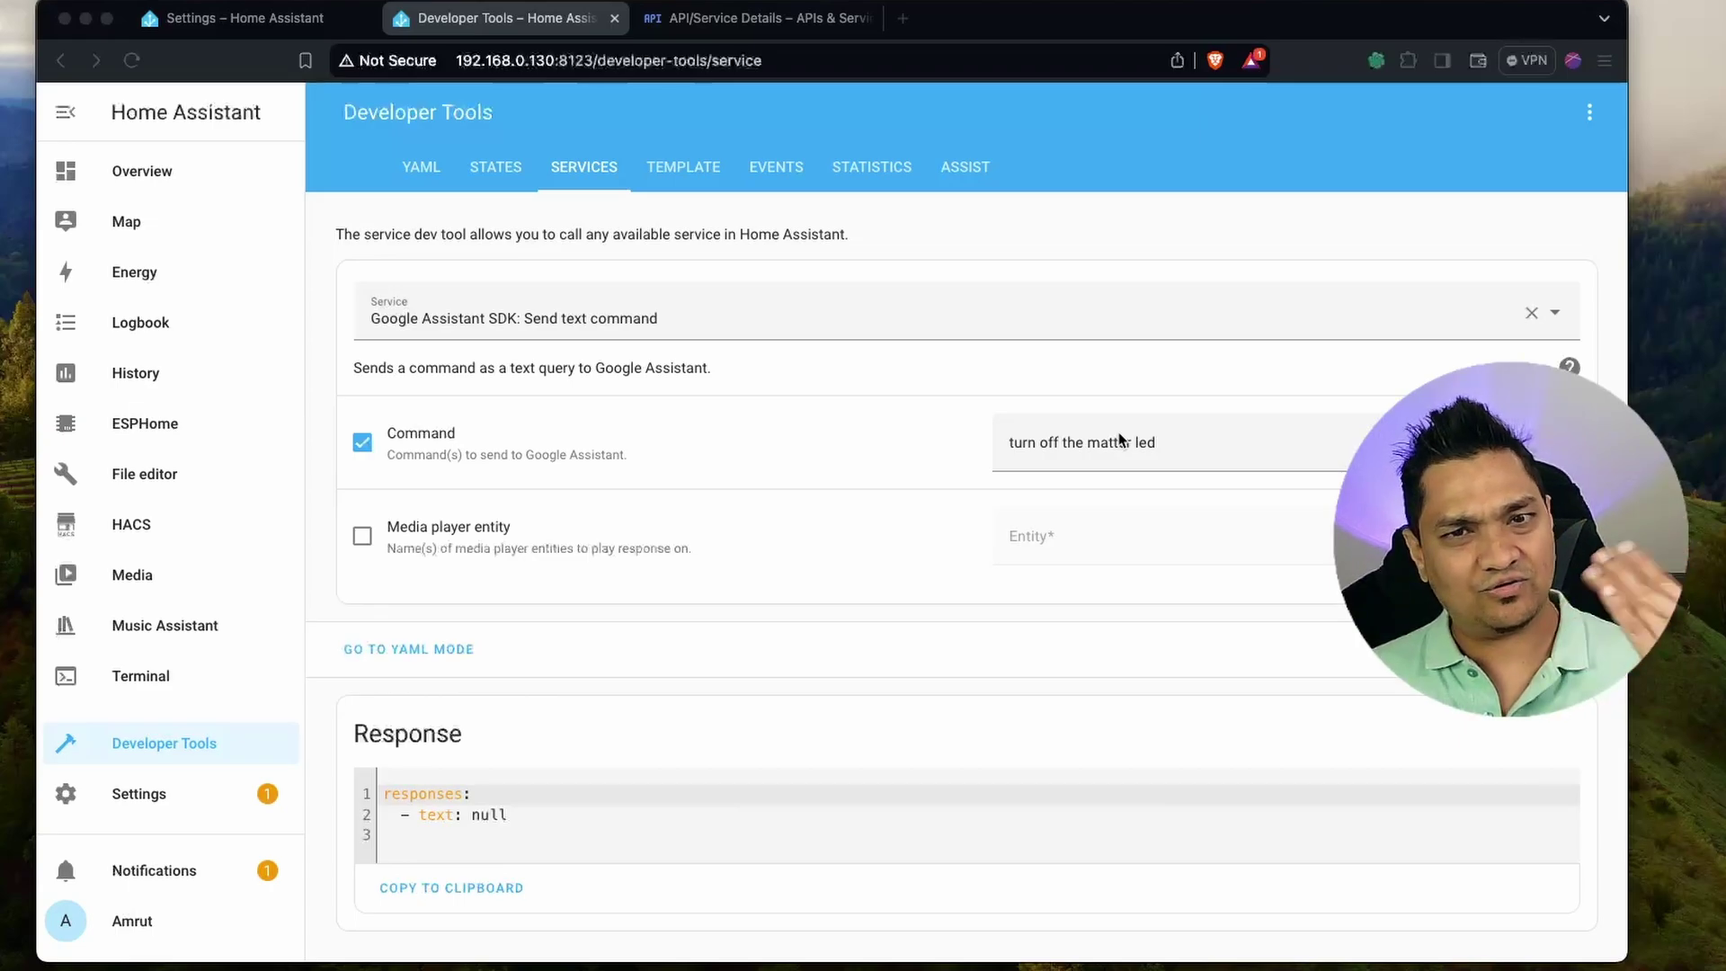
Replace the command with 'toggle the matter led', run it, and select the command text.
triple_click(1179, 443)
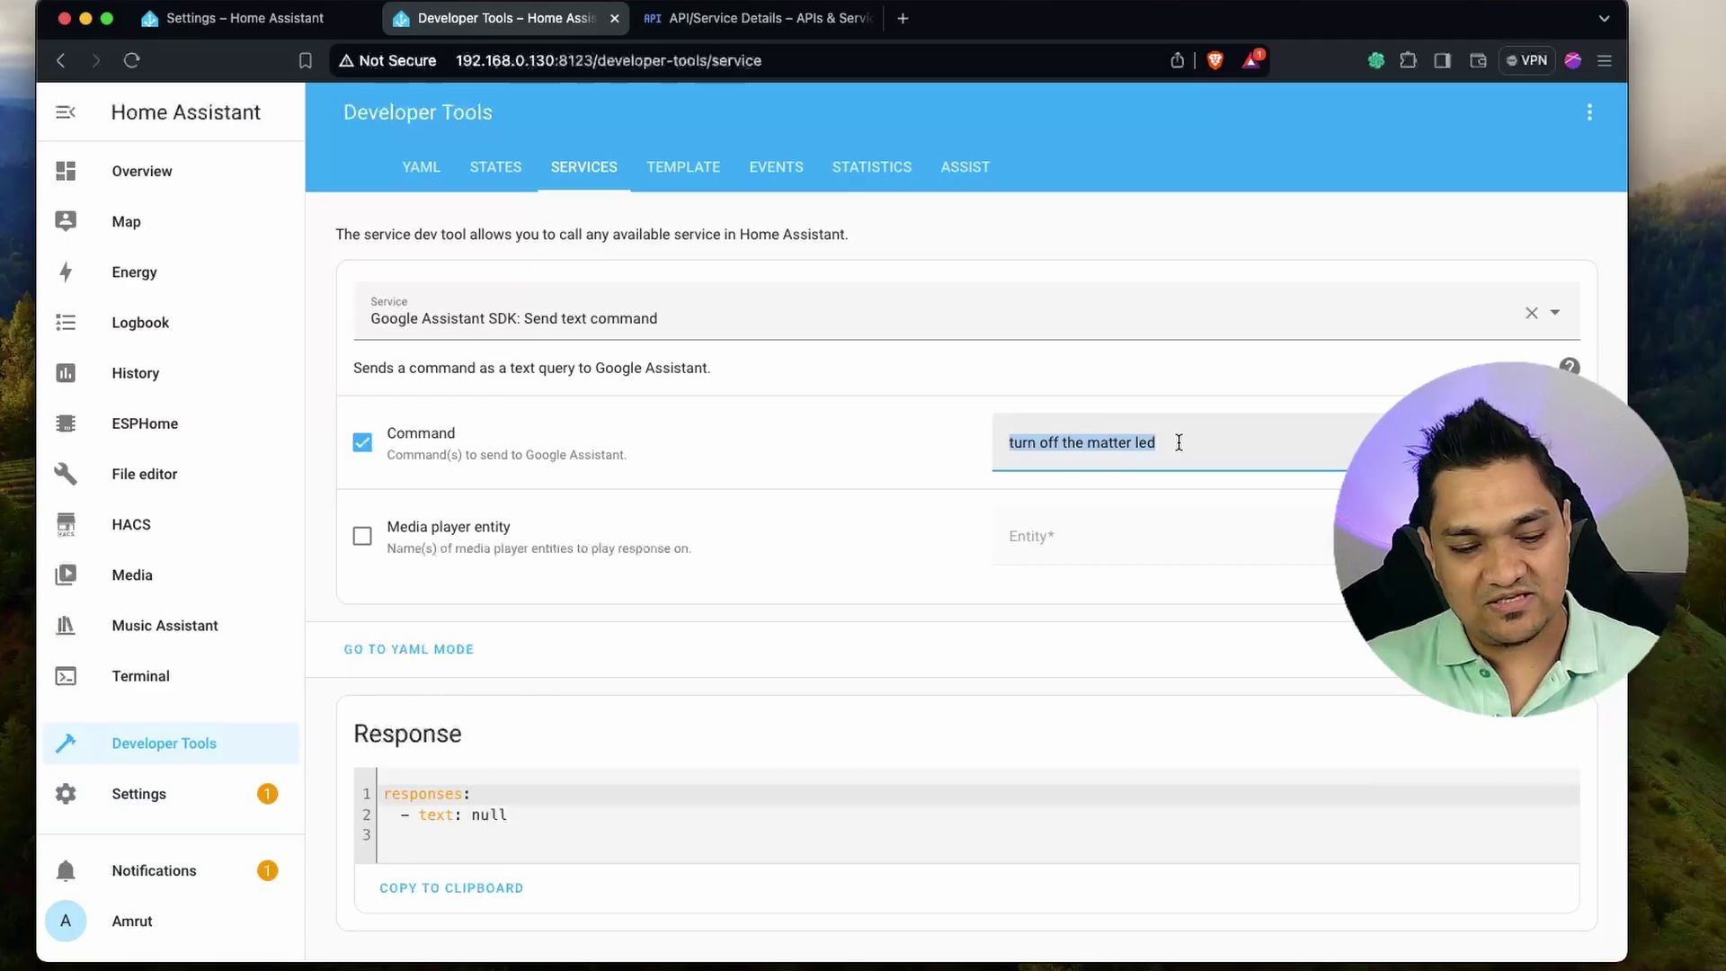
type("toggle the matter led")
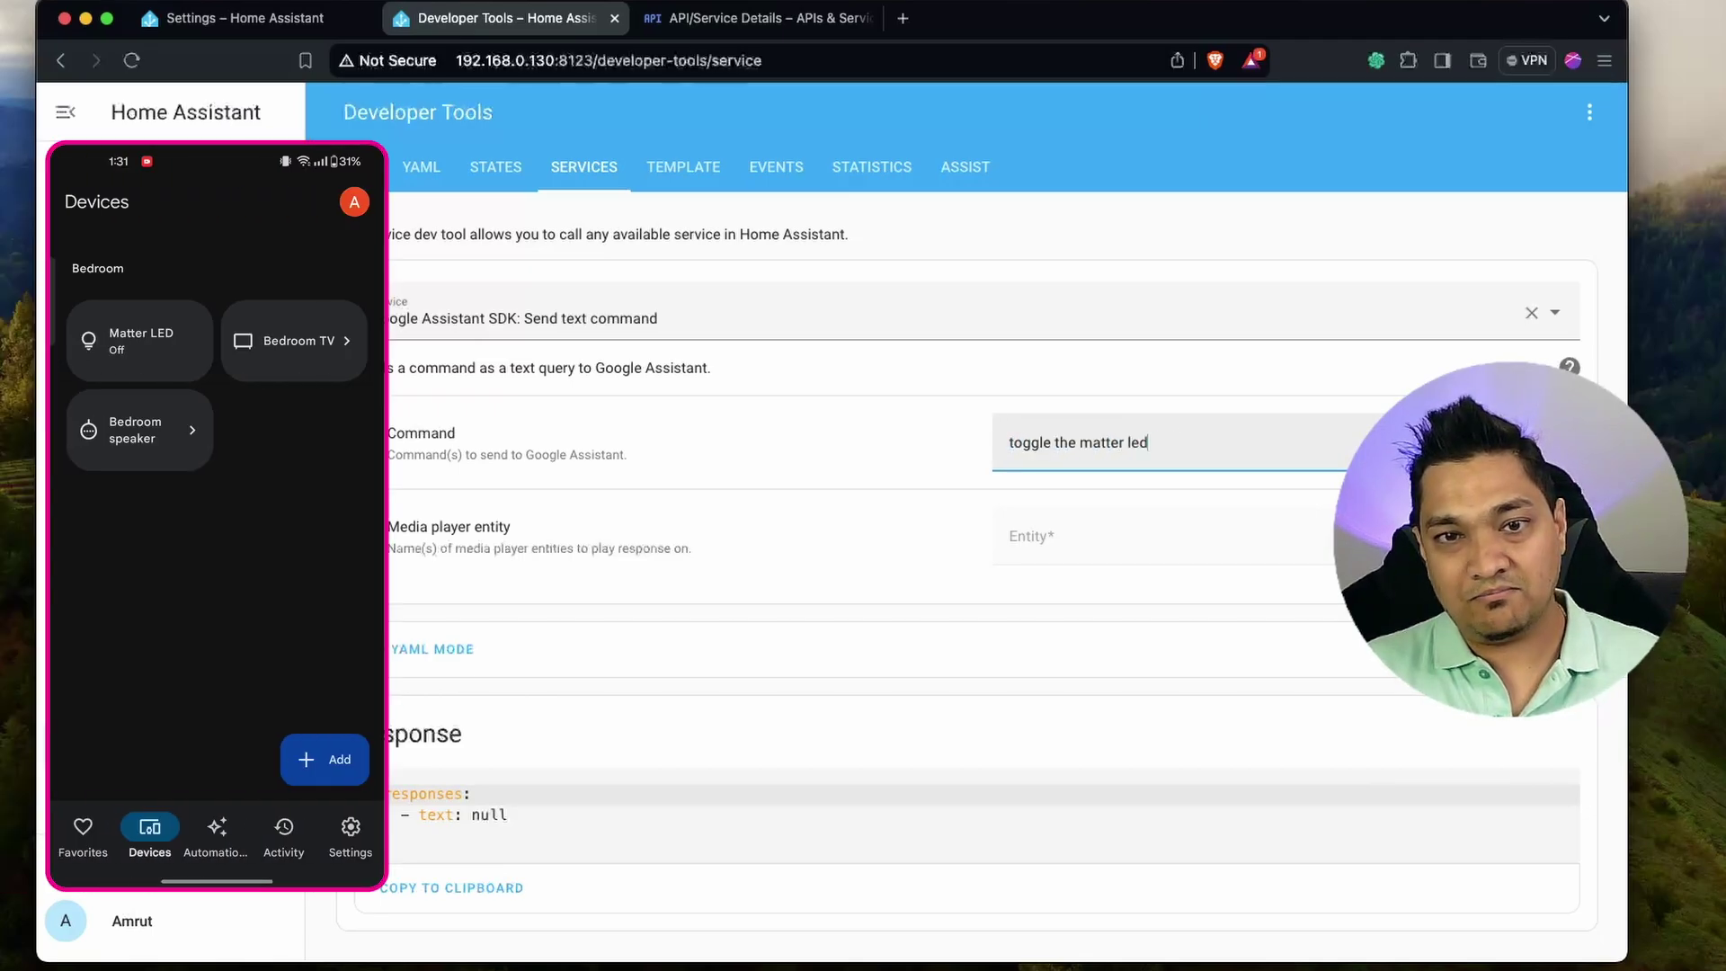
key("Return")
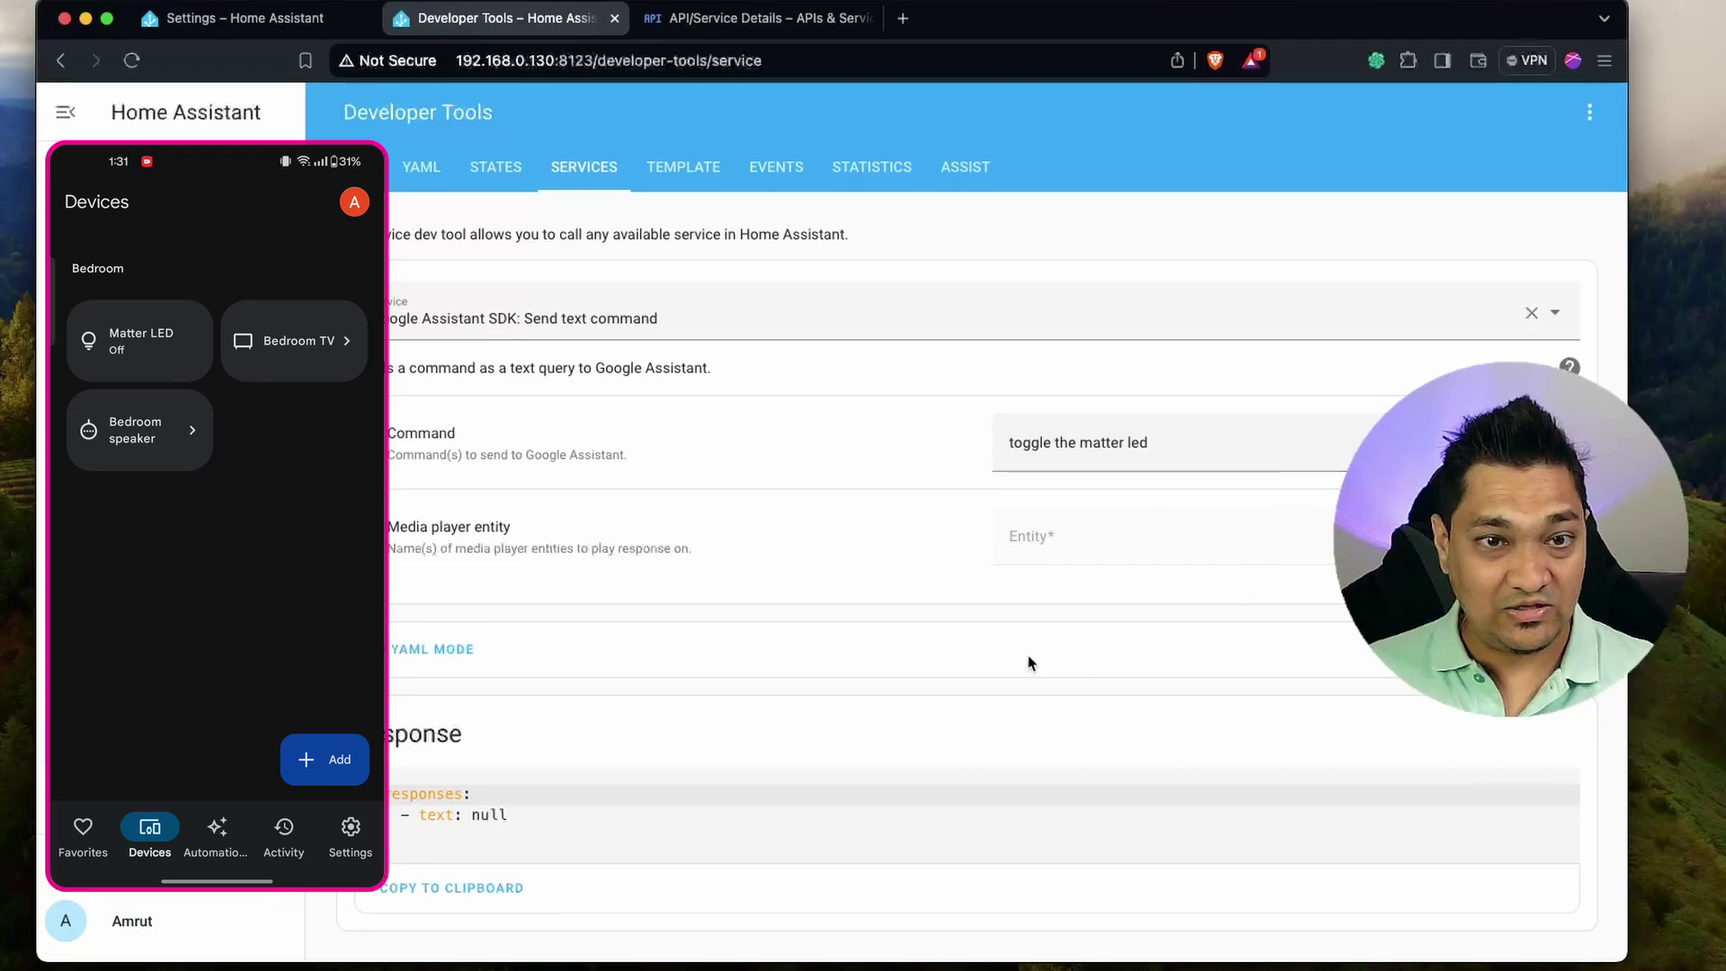
left_click(1139, 449)
key("super+a")
key("super+c")
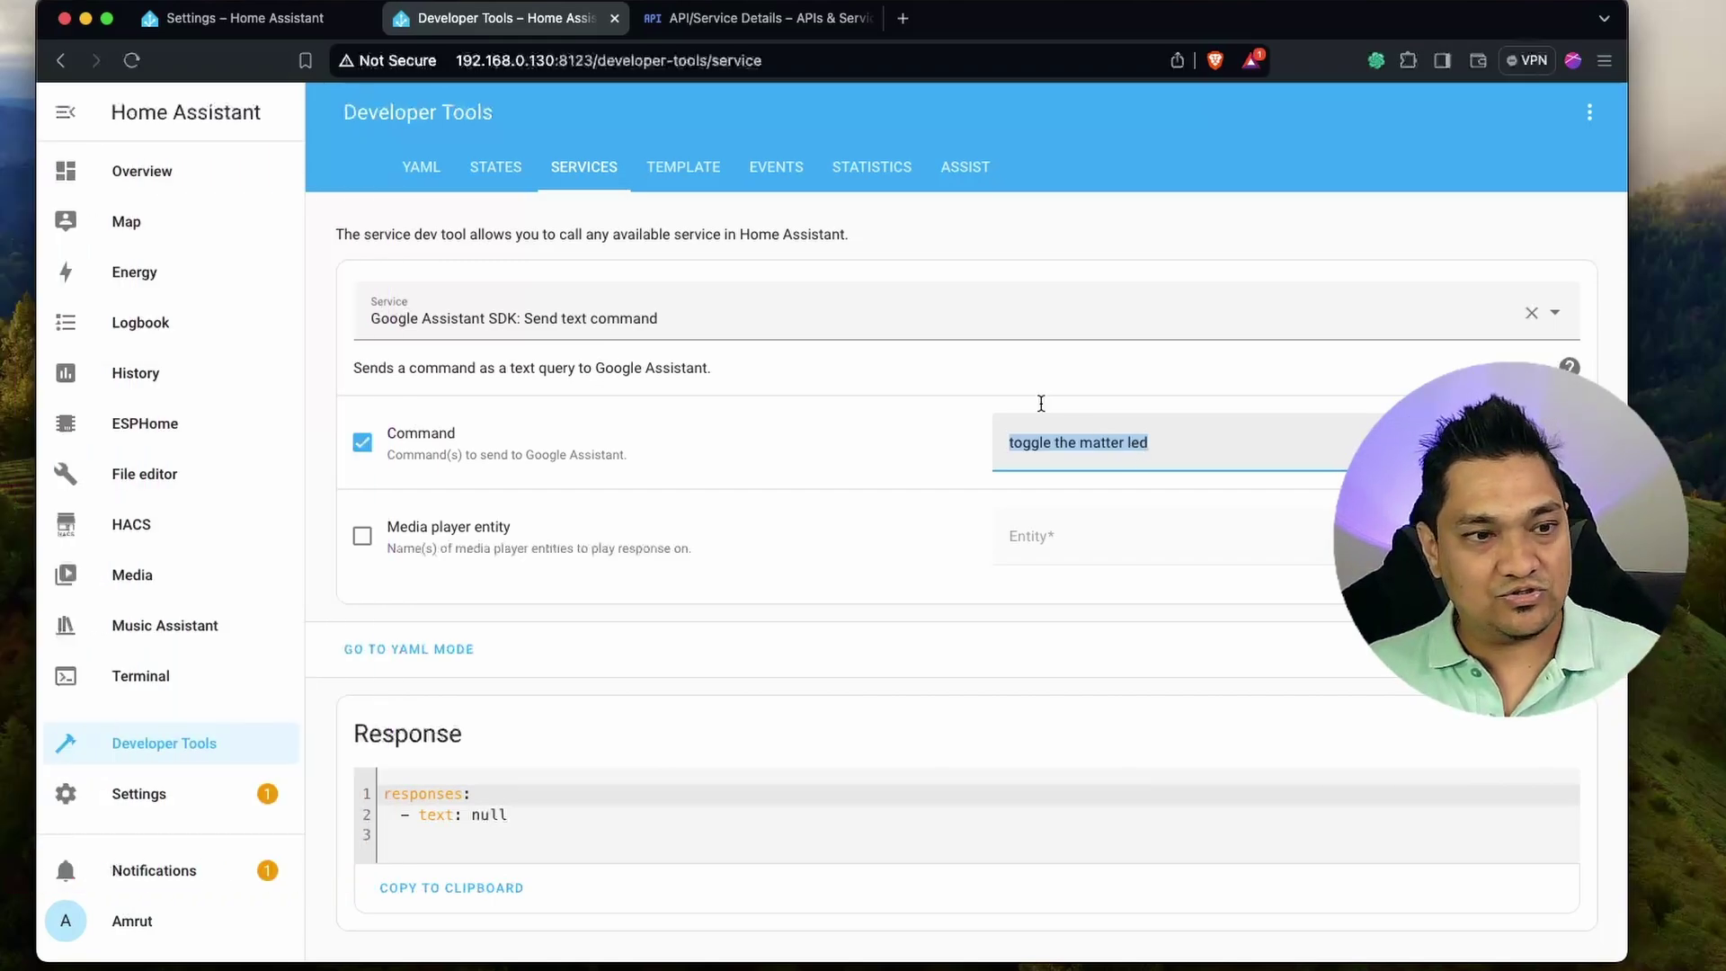
Open Settings in a new tab and go to the Helpers list under Devices & Services.
left_click(187, 793, "super")
key("ctrl+Tab")
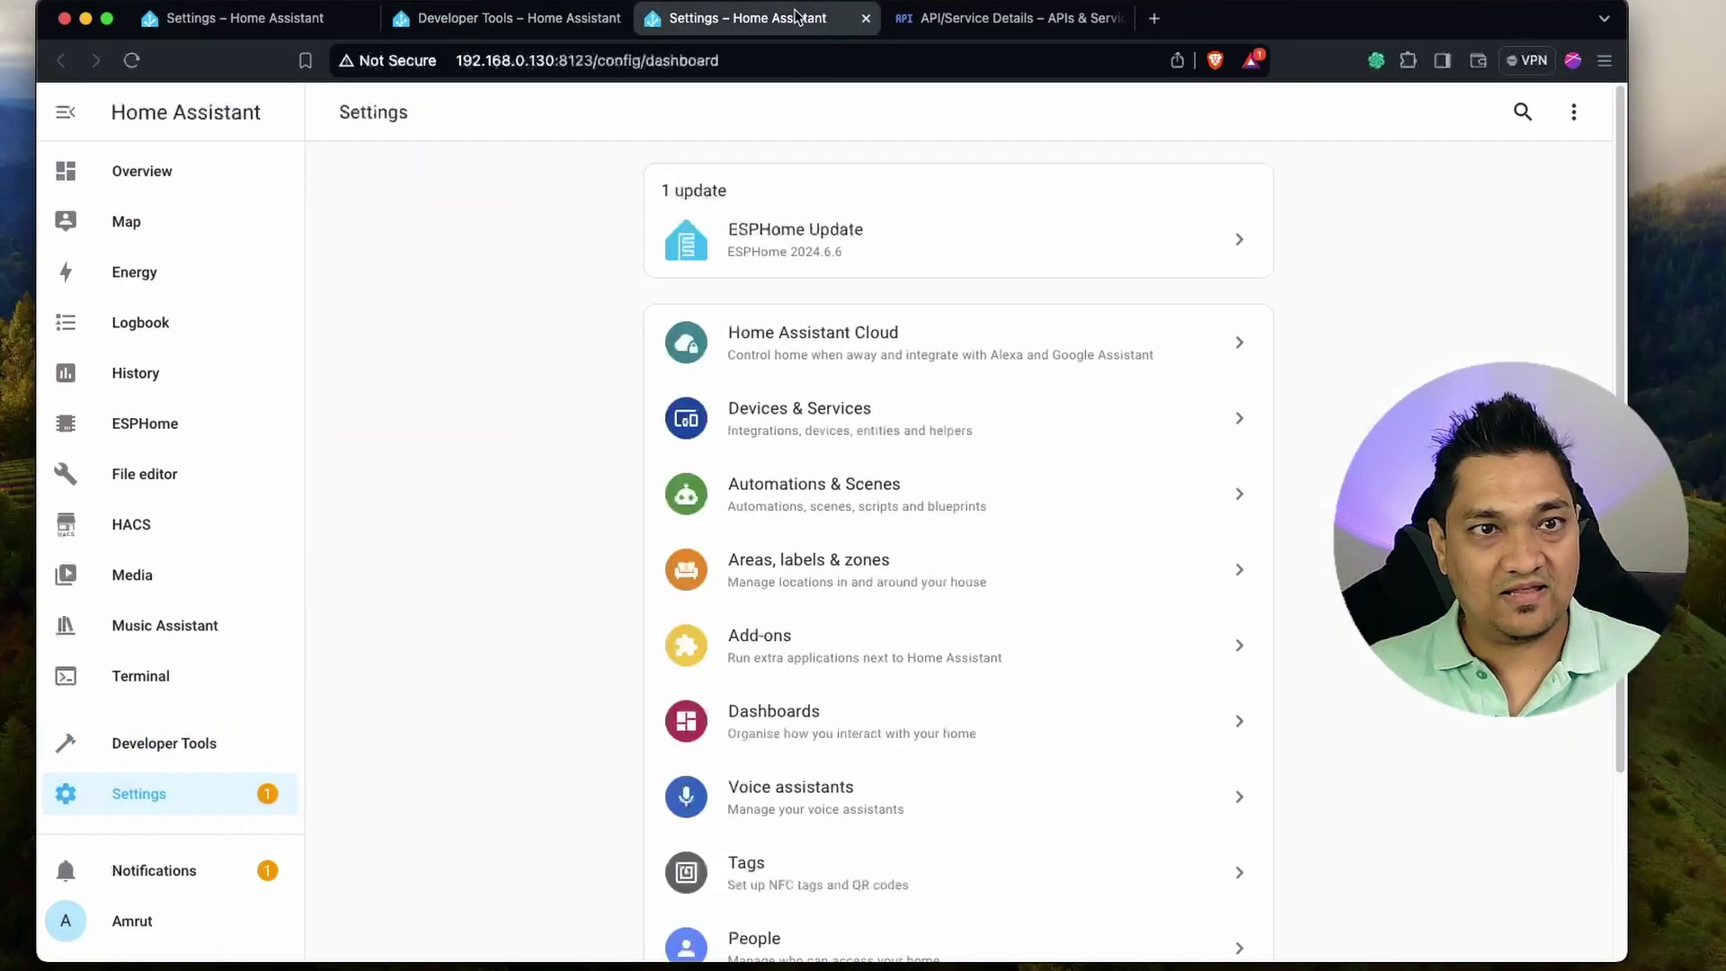
left_click(863, 419)
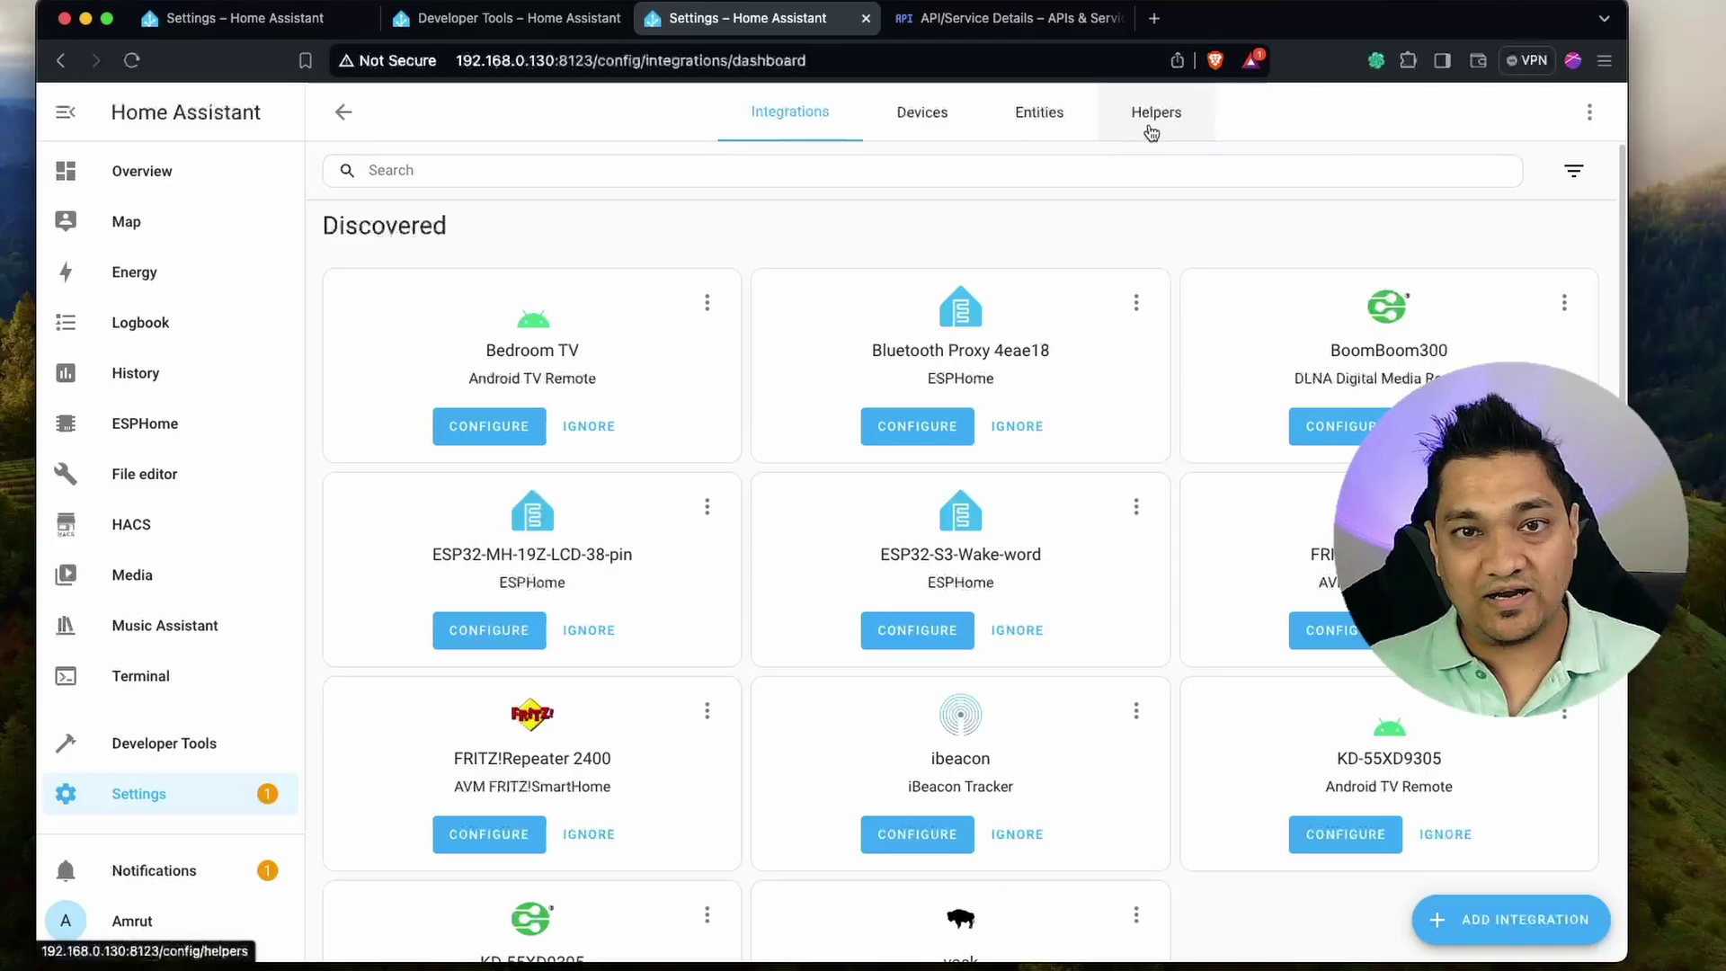
left_click(1150, 132)
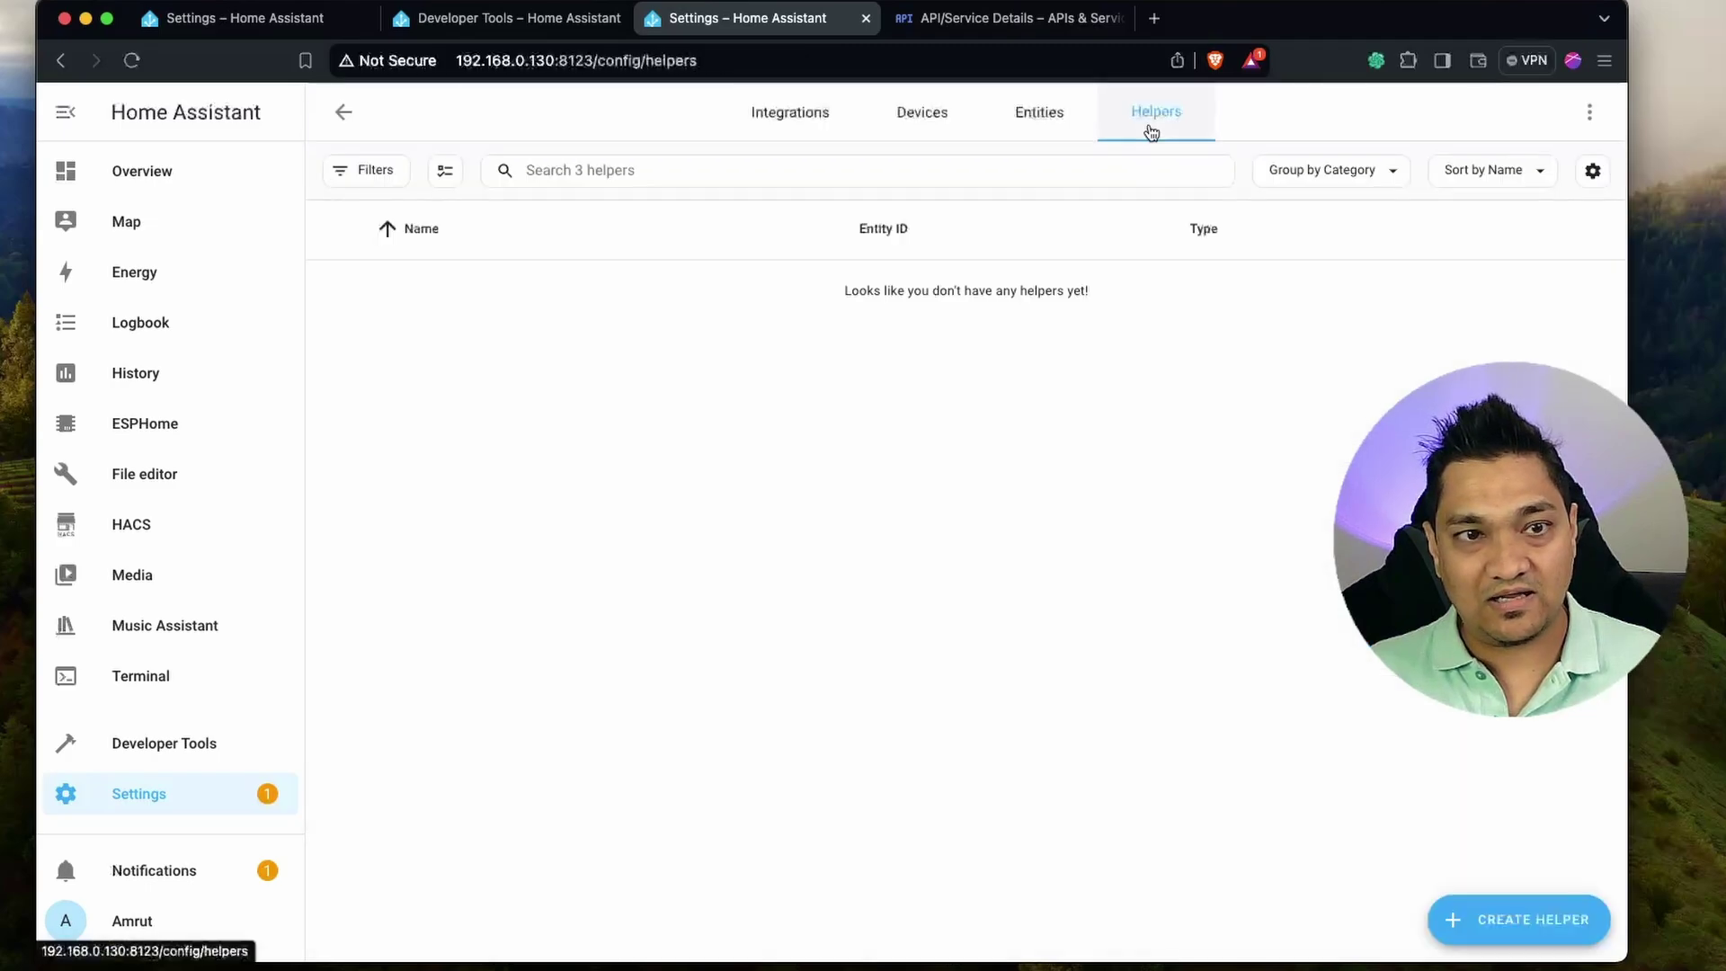
Create a button helper named 'Google Home Matter LED'.
left_click(1515, 928)
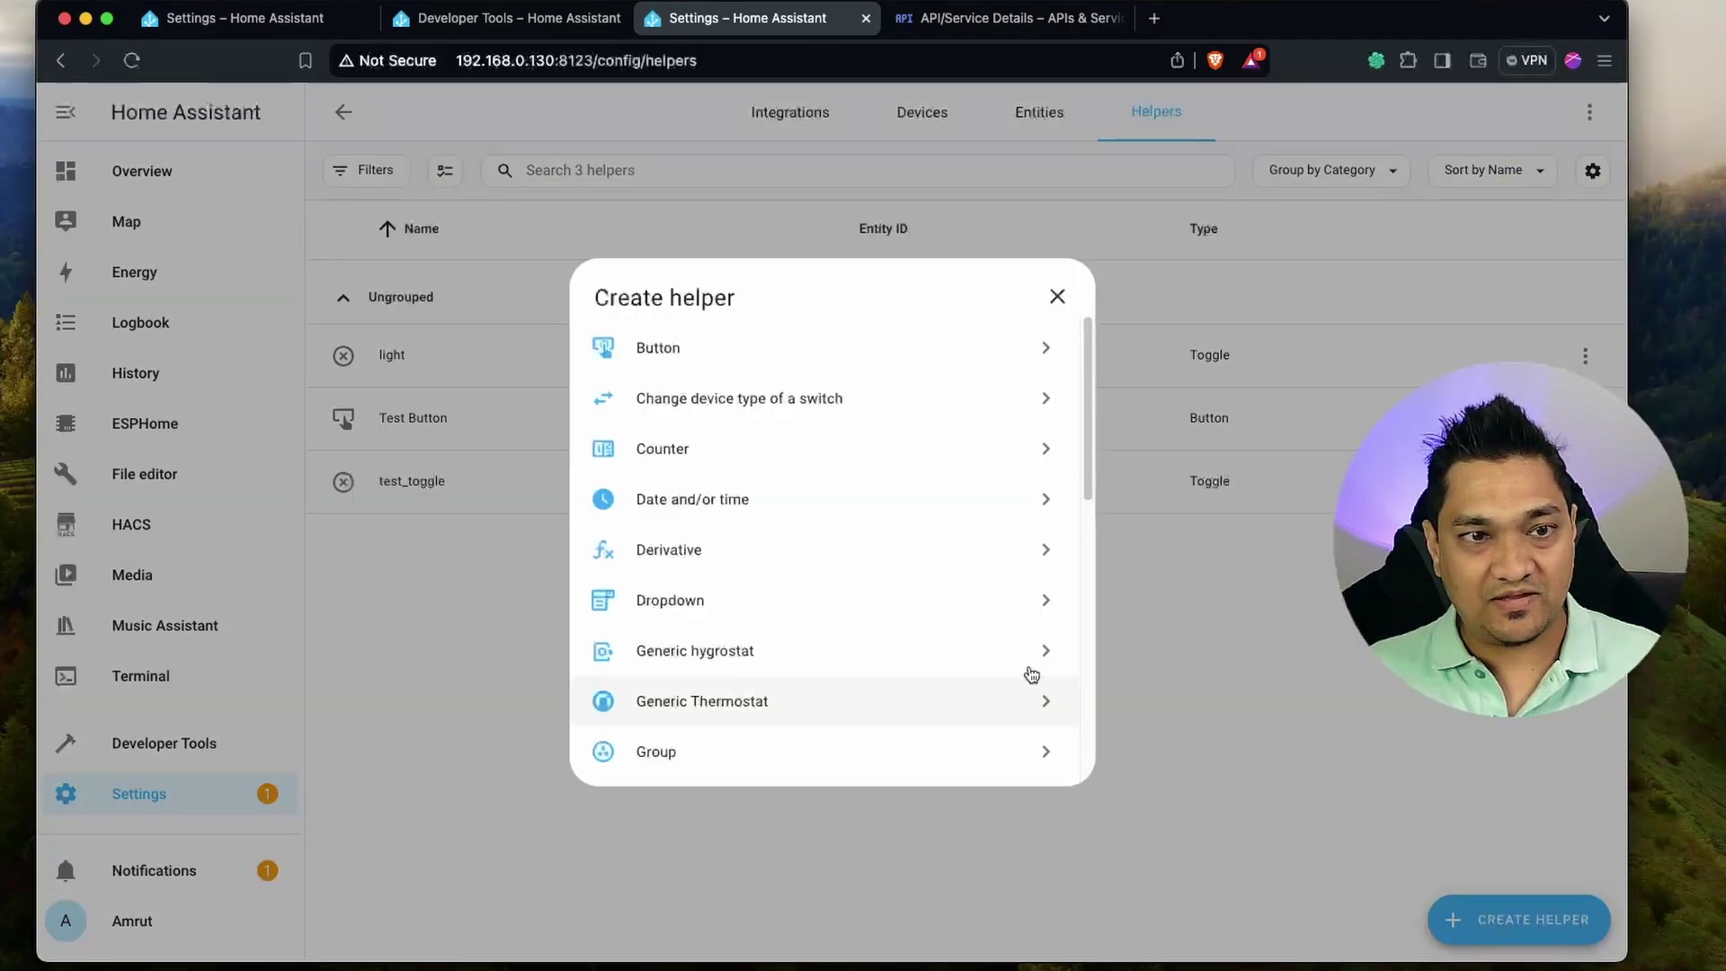
left_click(768, 355)
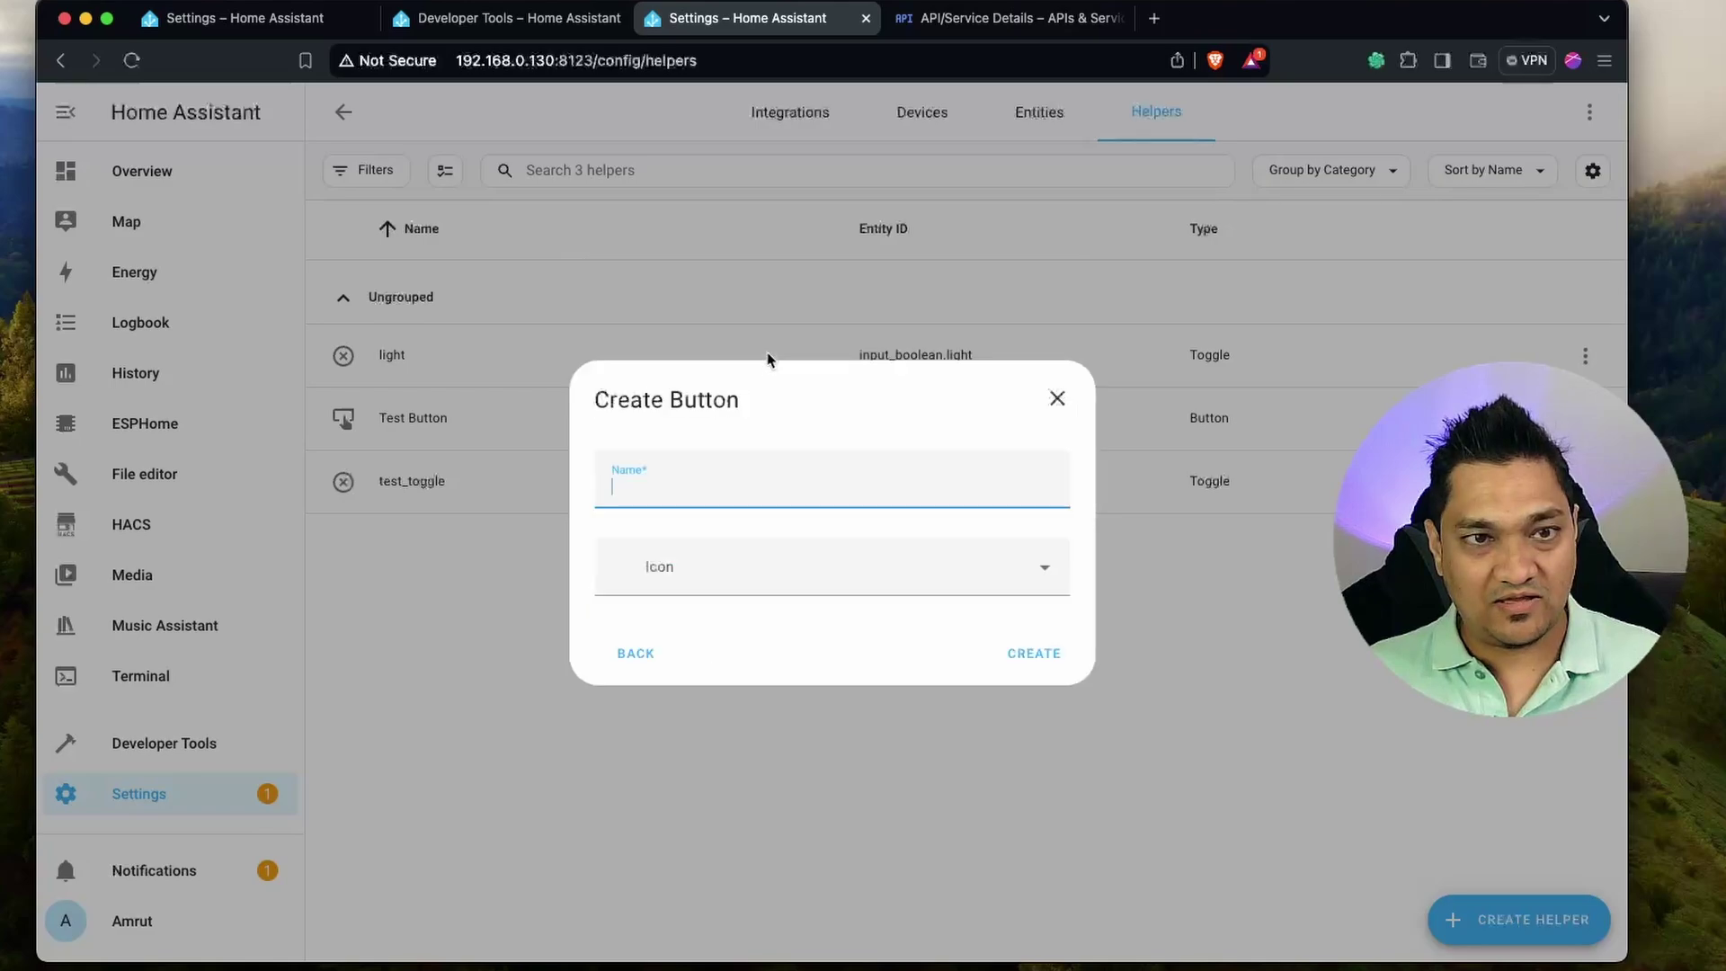
type("Google Home Matter LED")
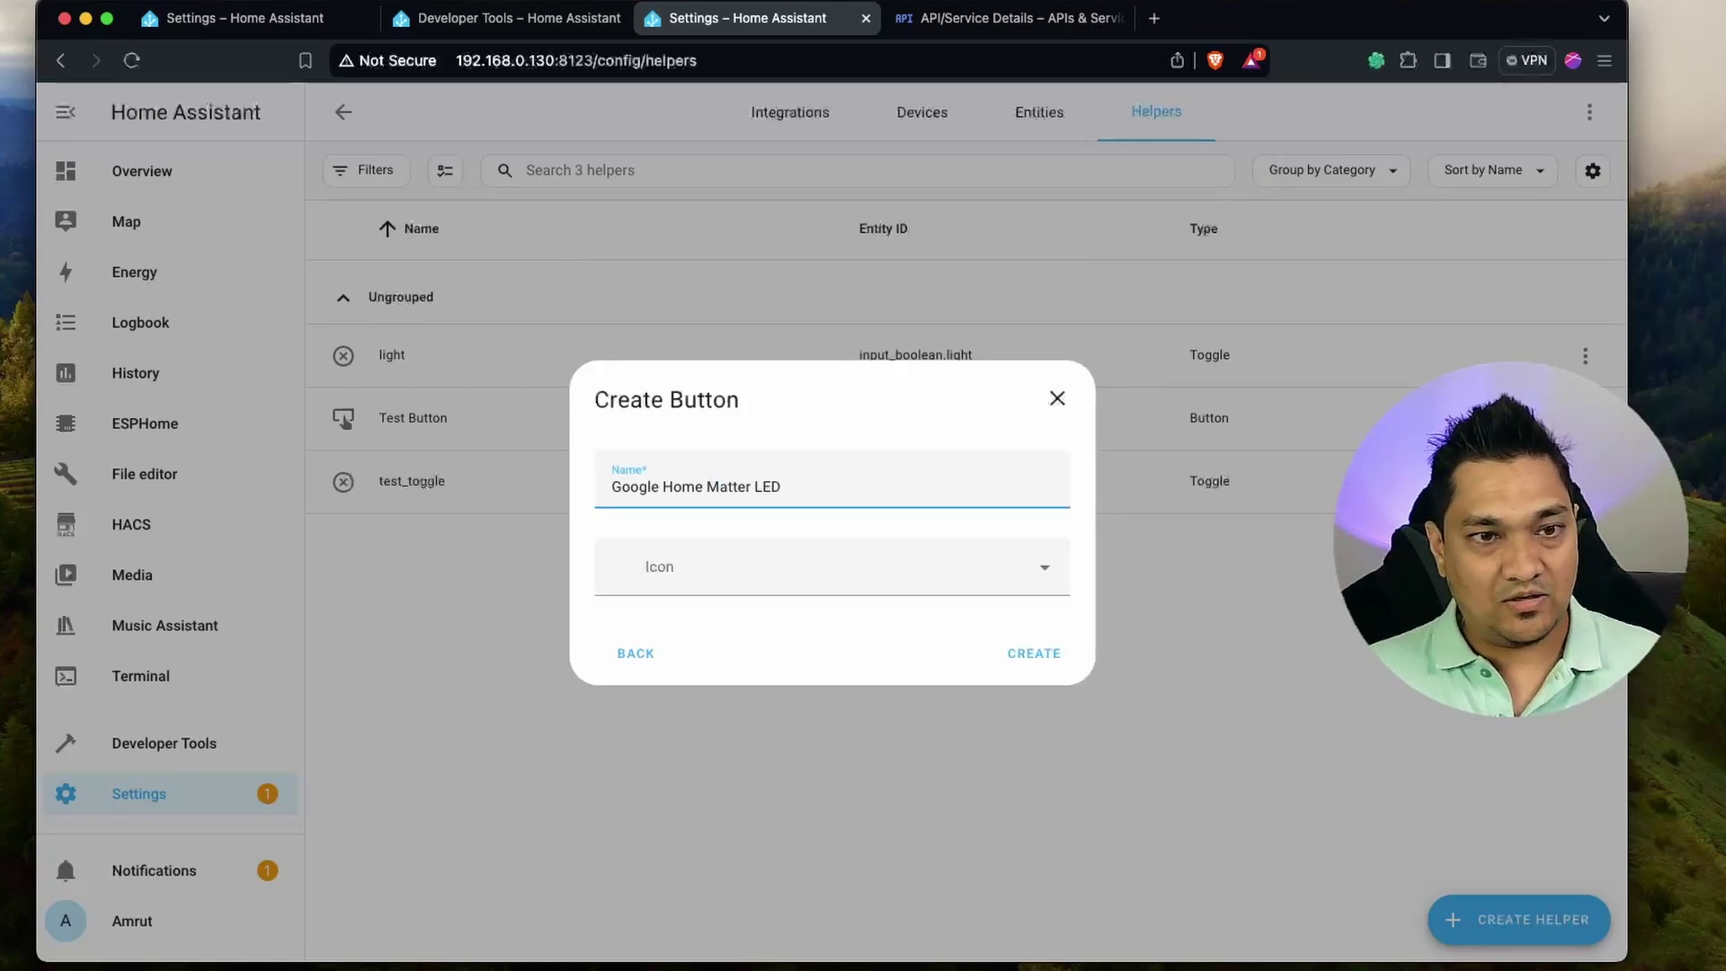
left_click(1048, 666)
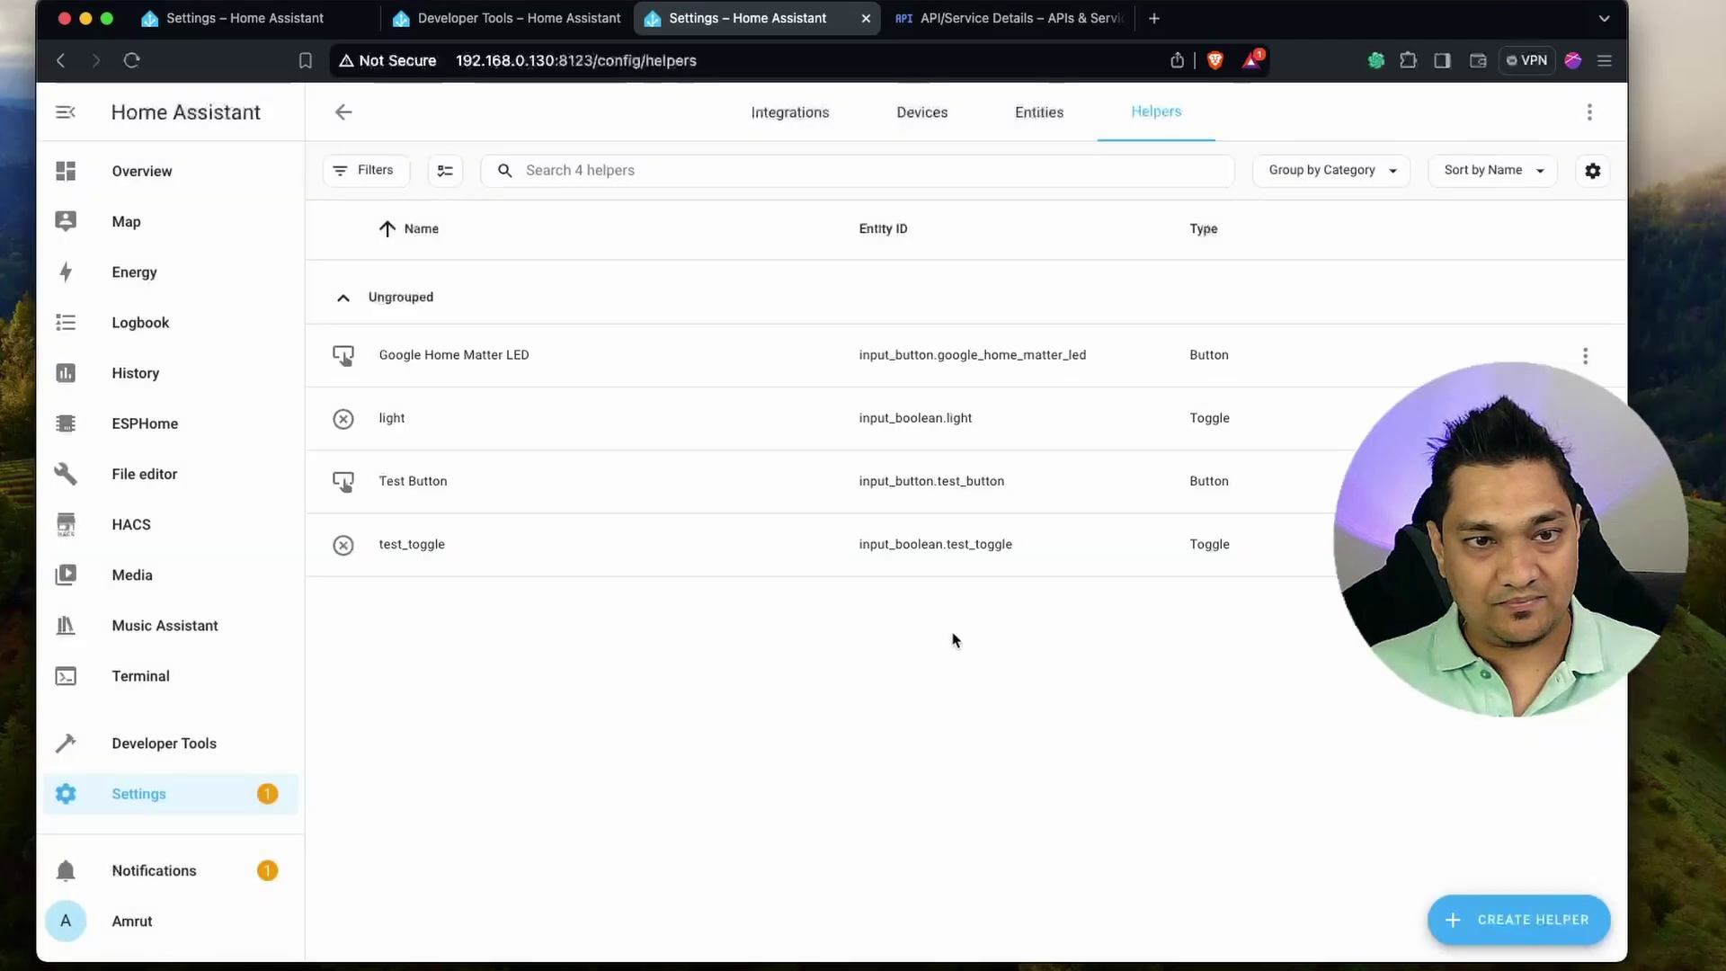
Check the new helper's details, then return to the Settings overview.
left_click(430, 376)
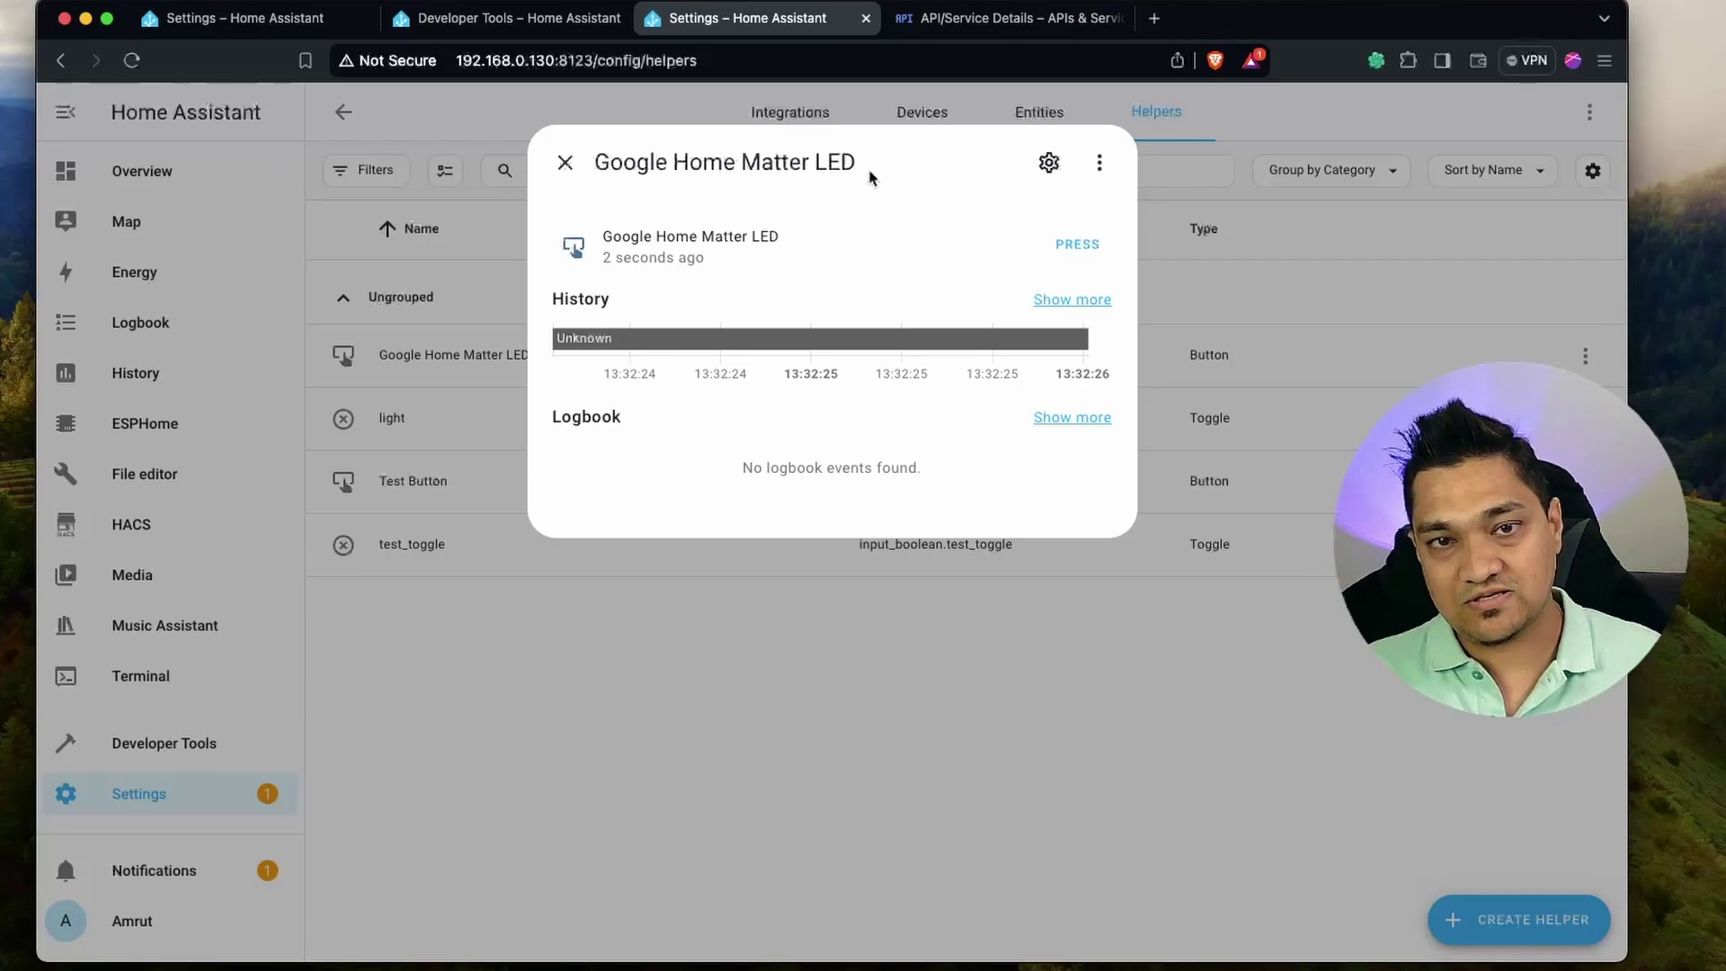
left_click(565, 162)
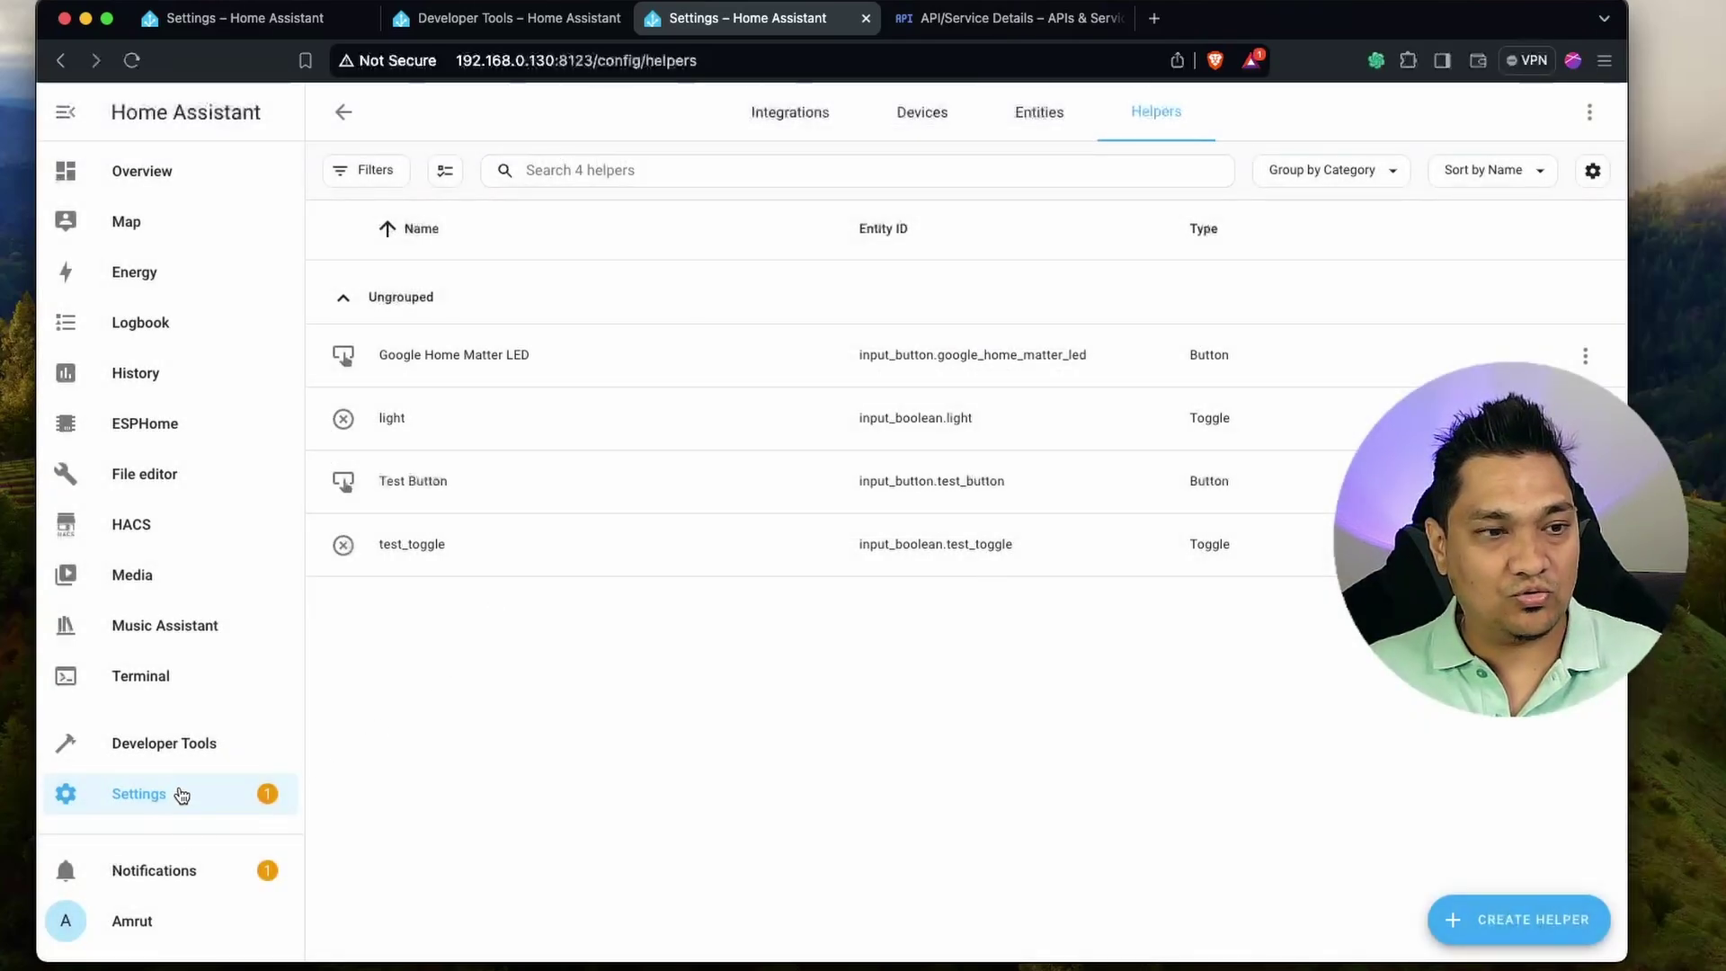
left_click(183, 791)
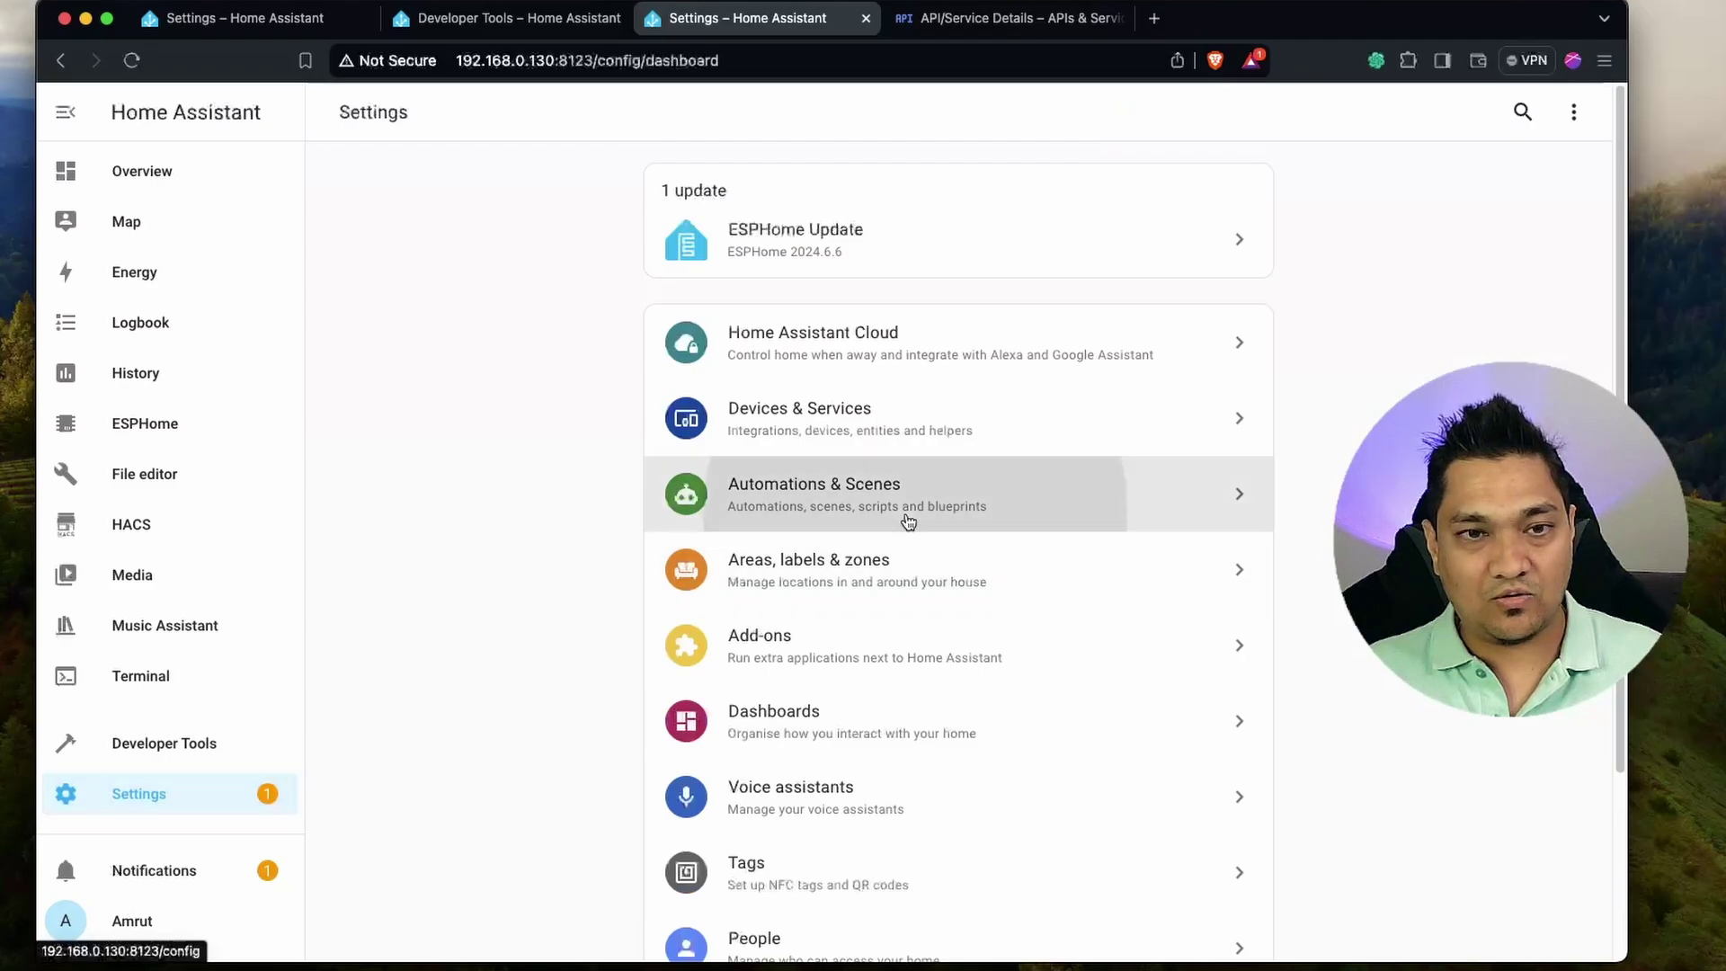
Start a new blank automation from the Automations list.
left_click(906, 520)
left_click(1506, 926)
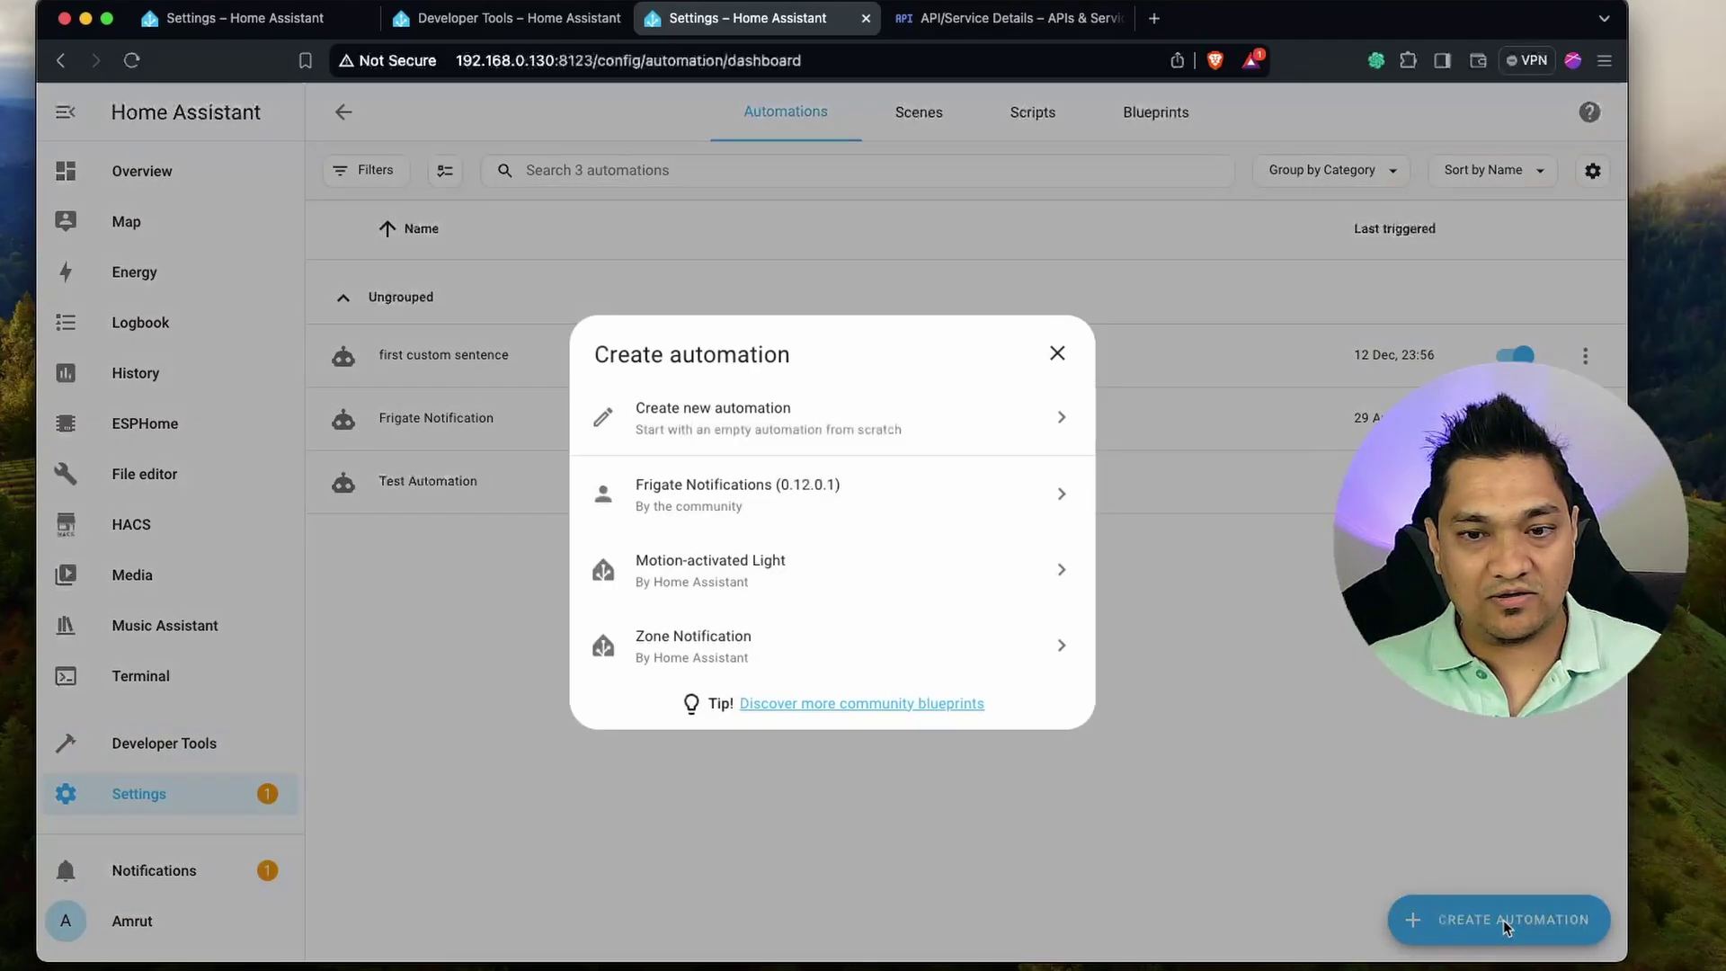
left_click(852, 429)
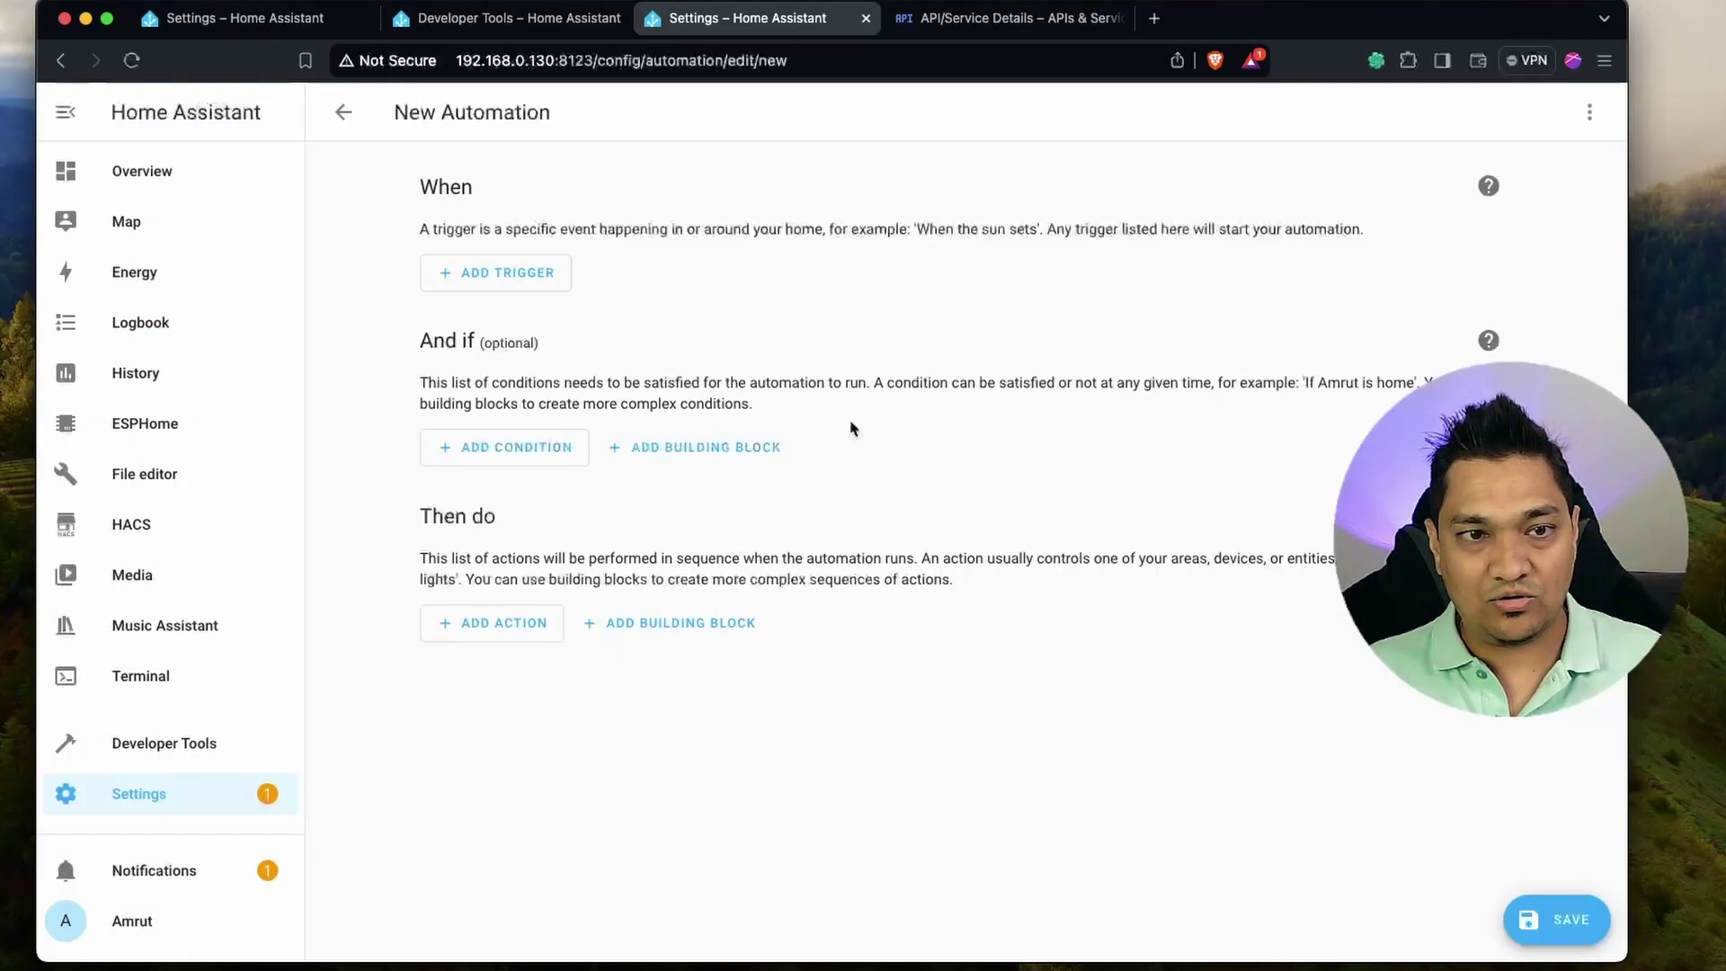
Add a State trigger on the Google Home Matter LED entity.
left_click(513, 288)
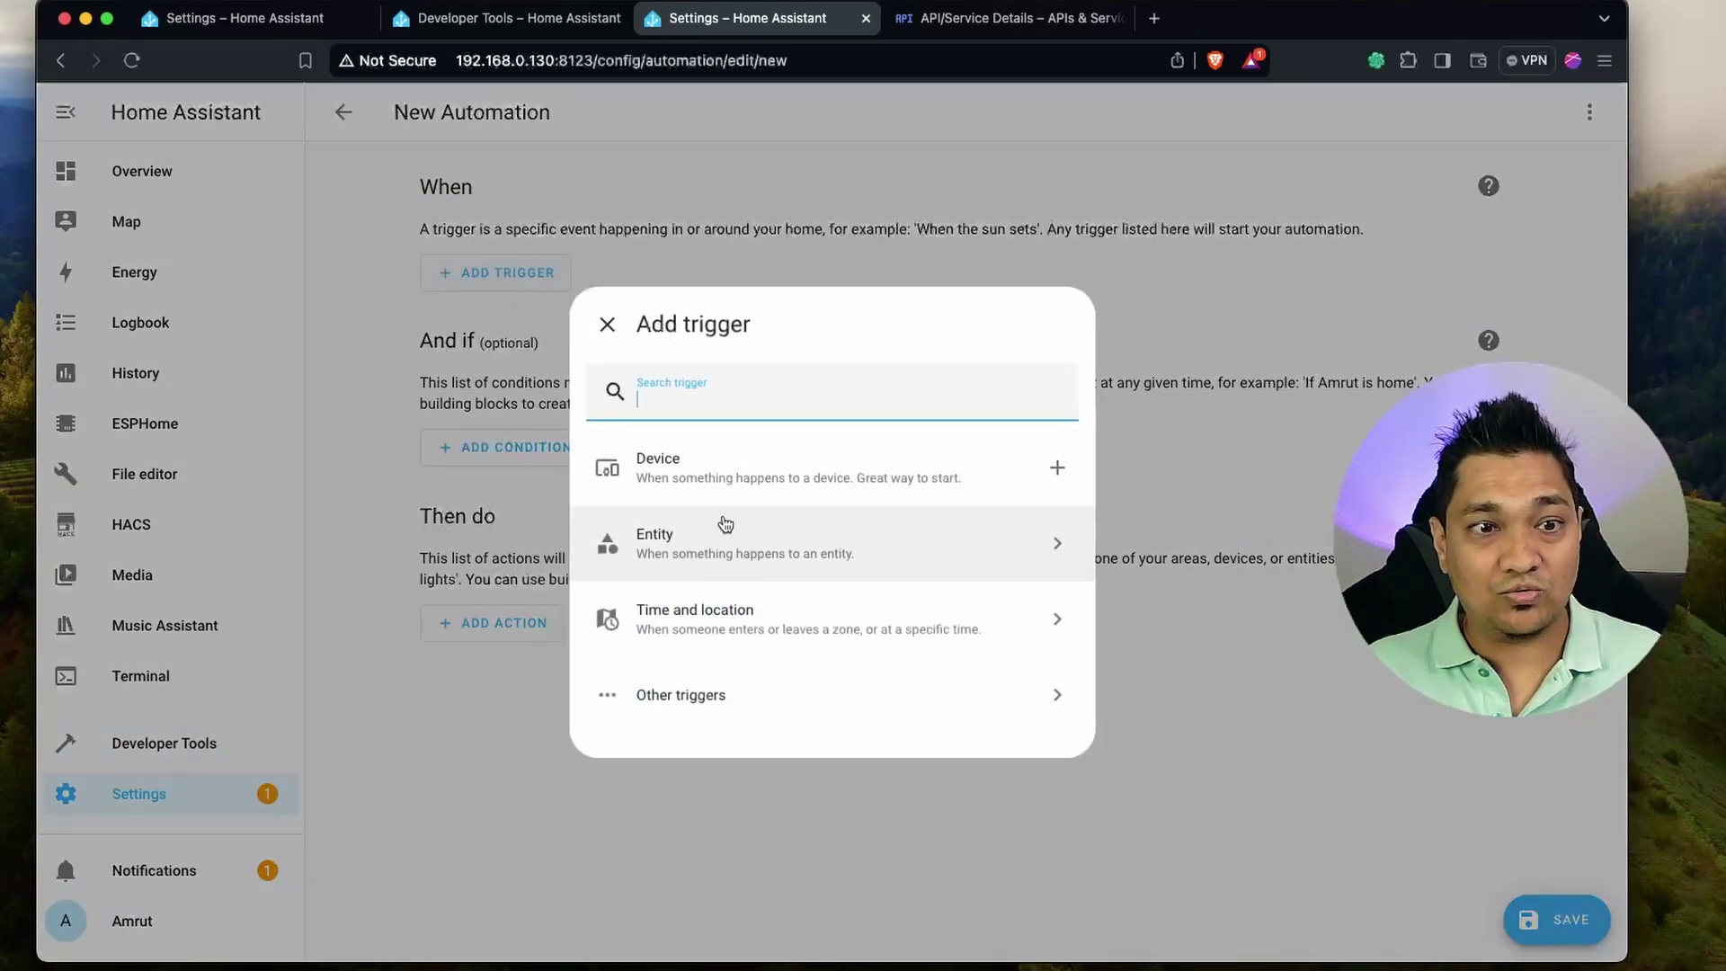
left_click(709, 559)
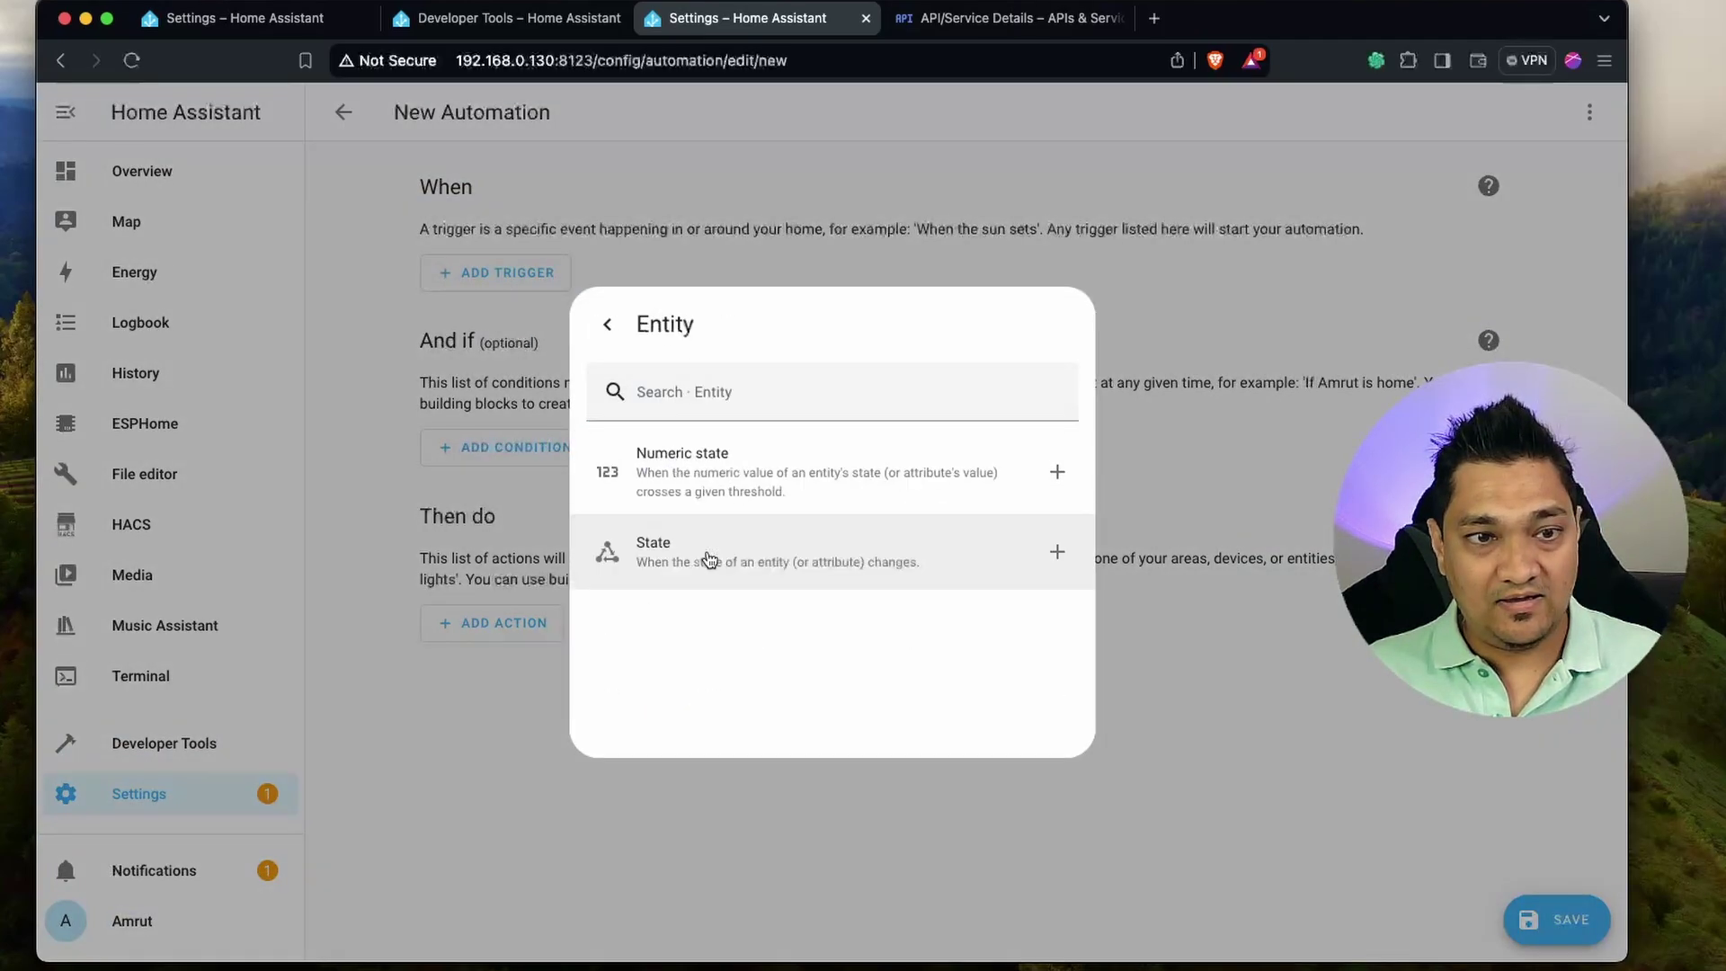
left_click(788, 564)
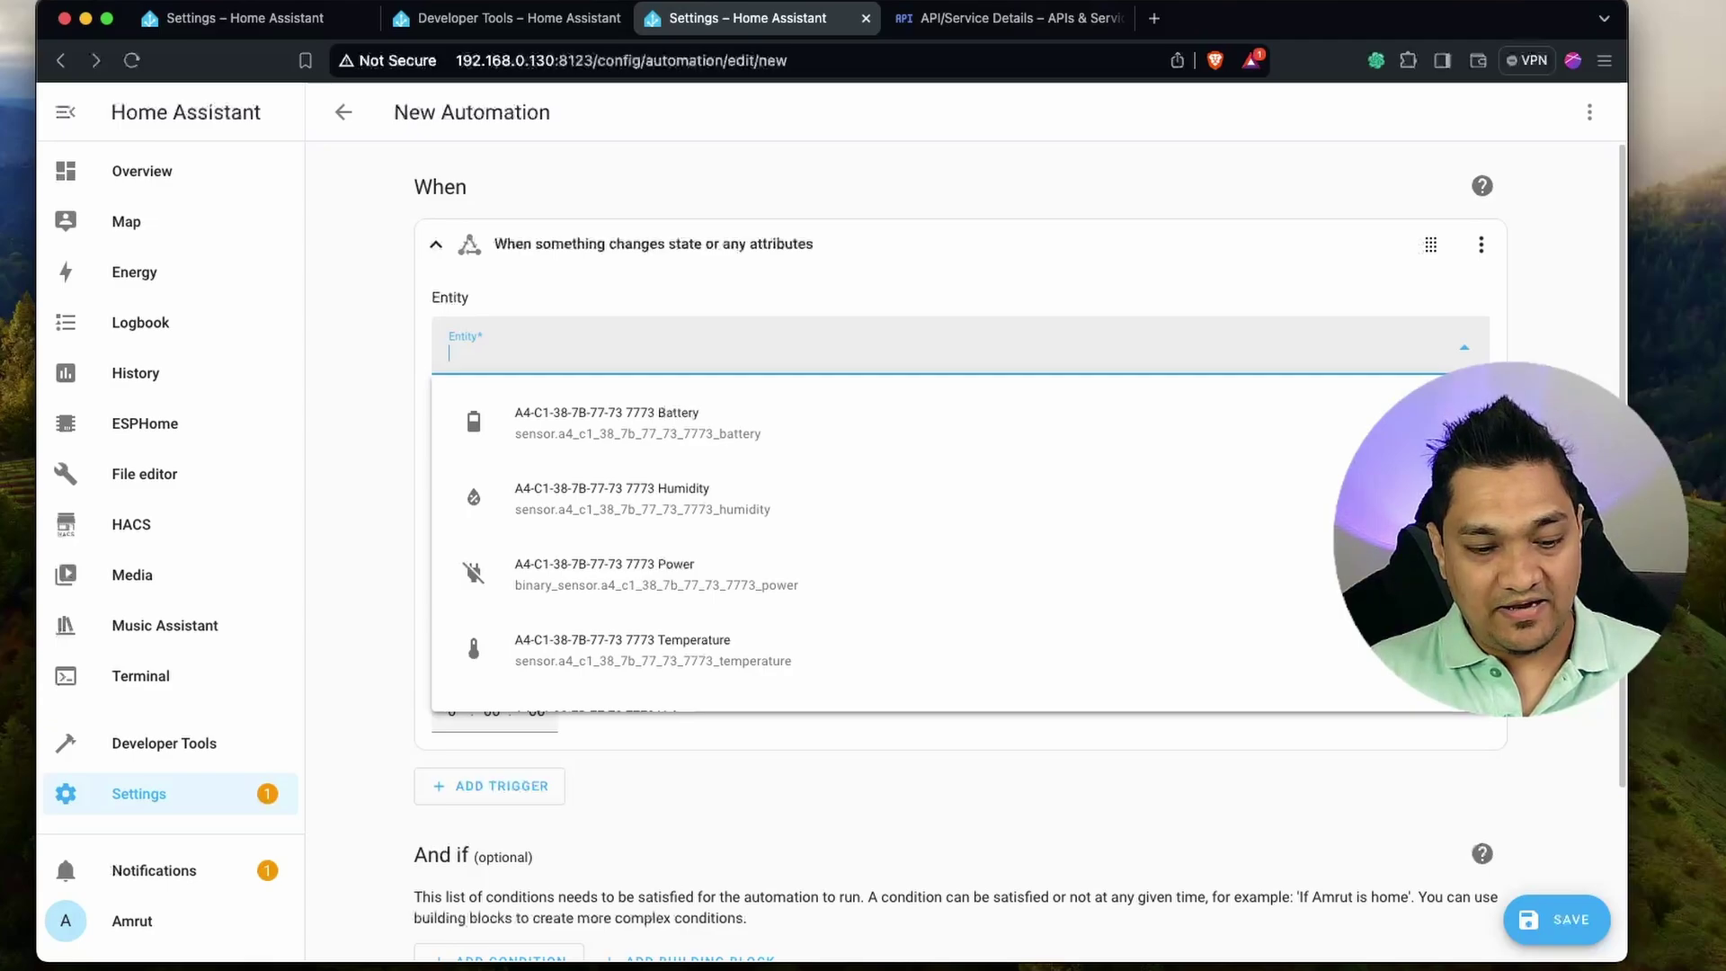
type("google")
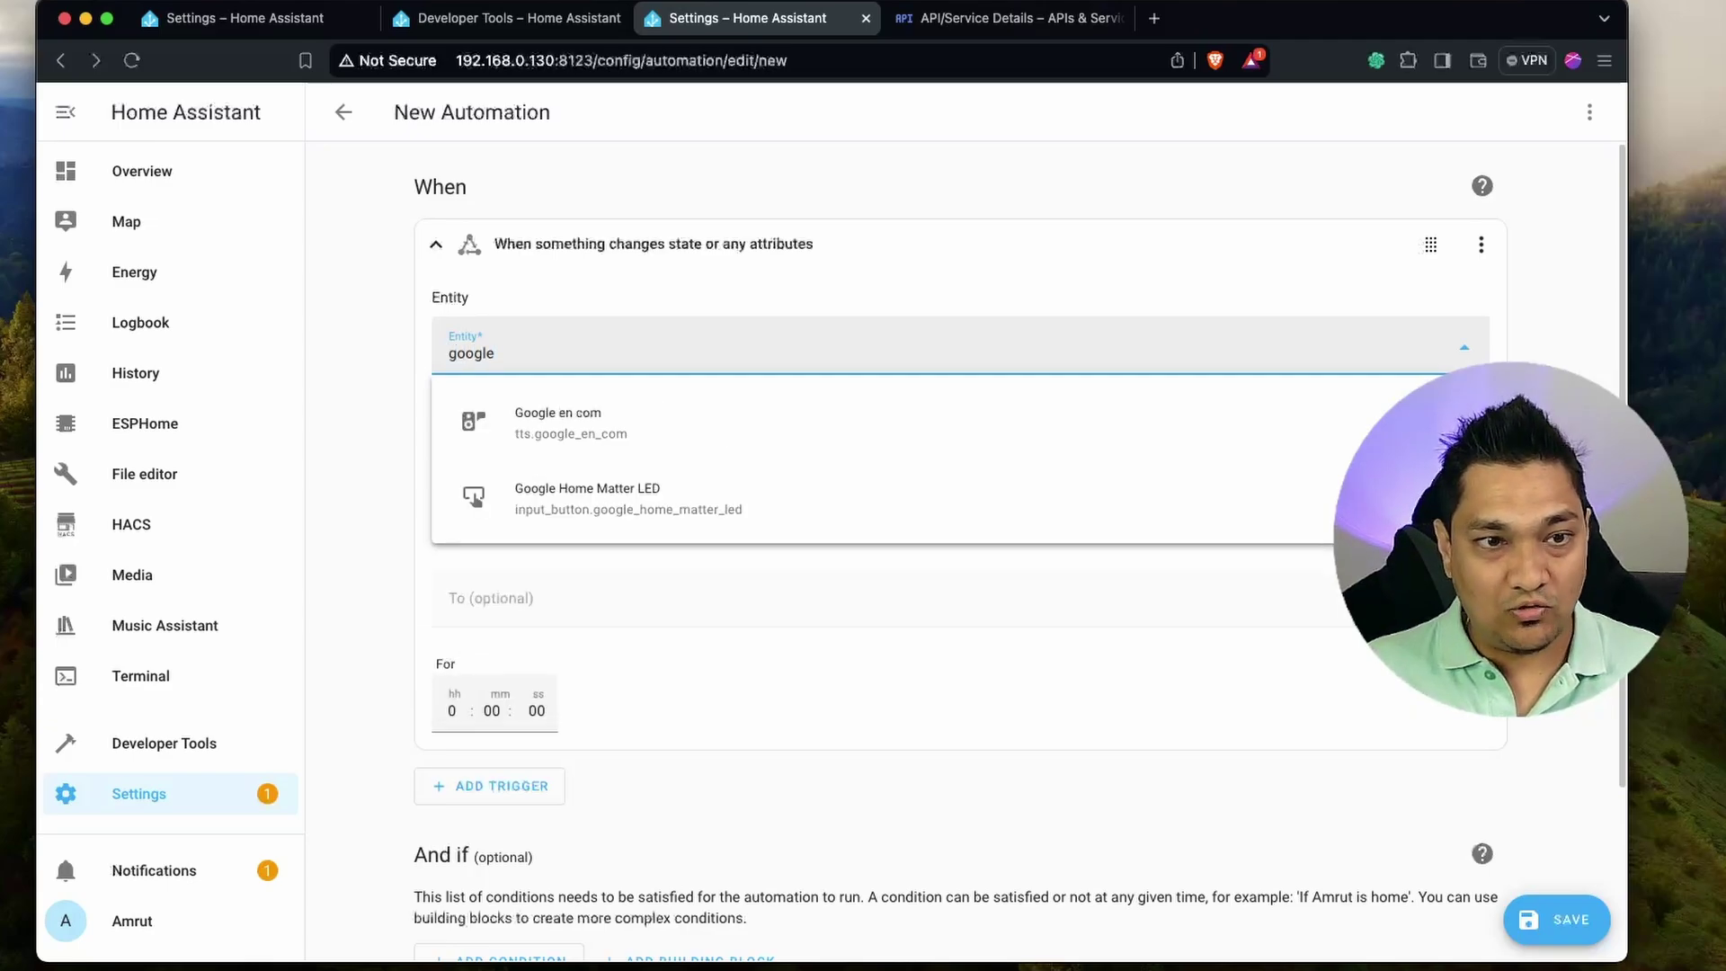
left_click(653, 521)
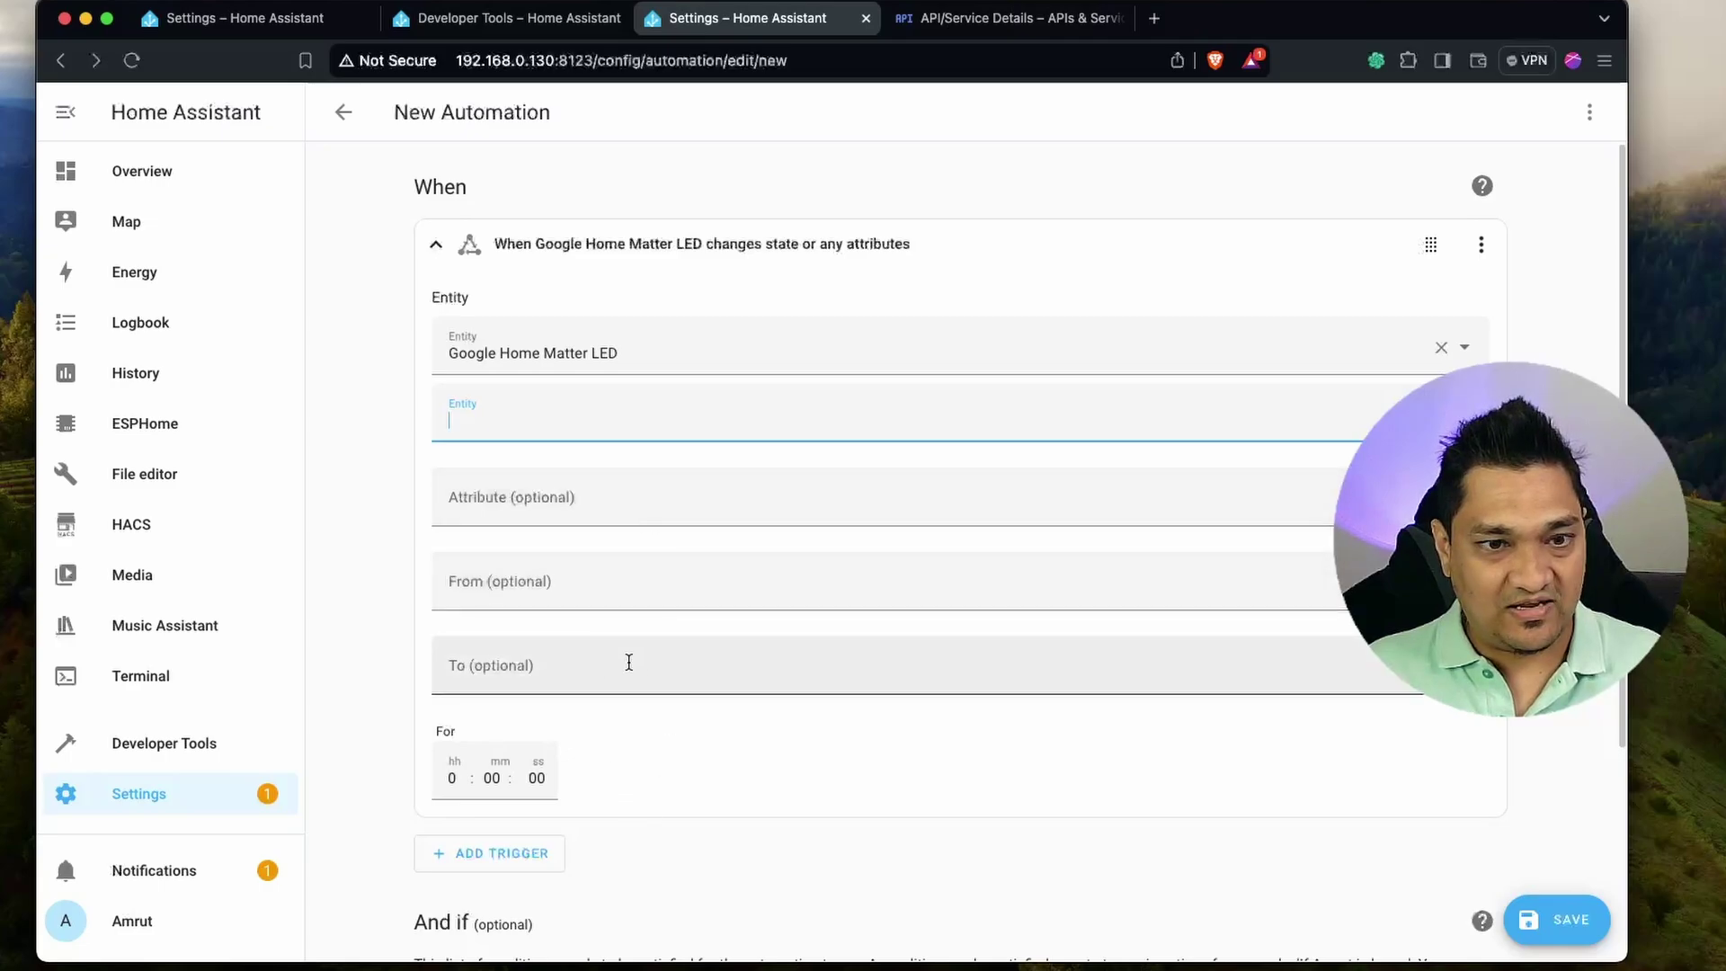
scroll(681, 755, "down", 3)
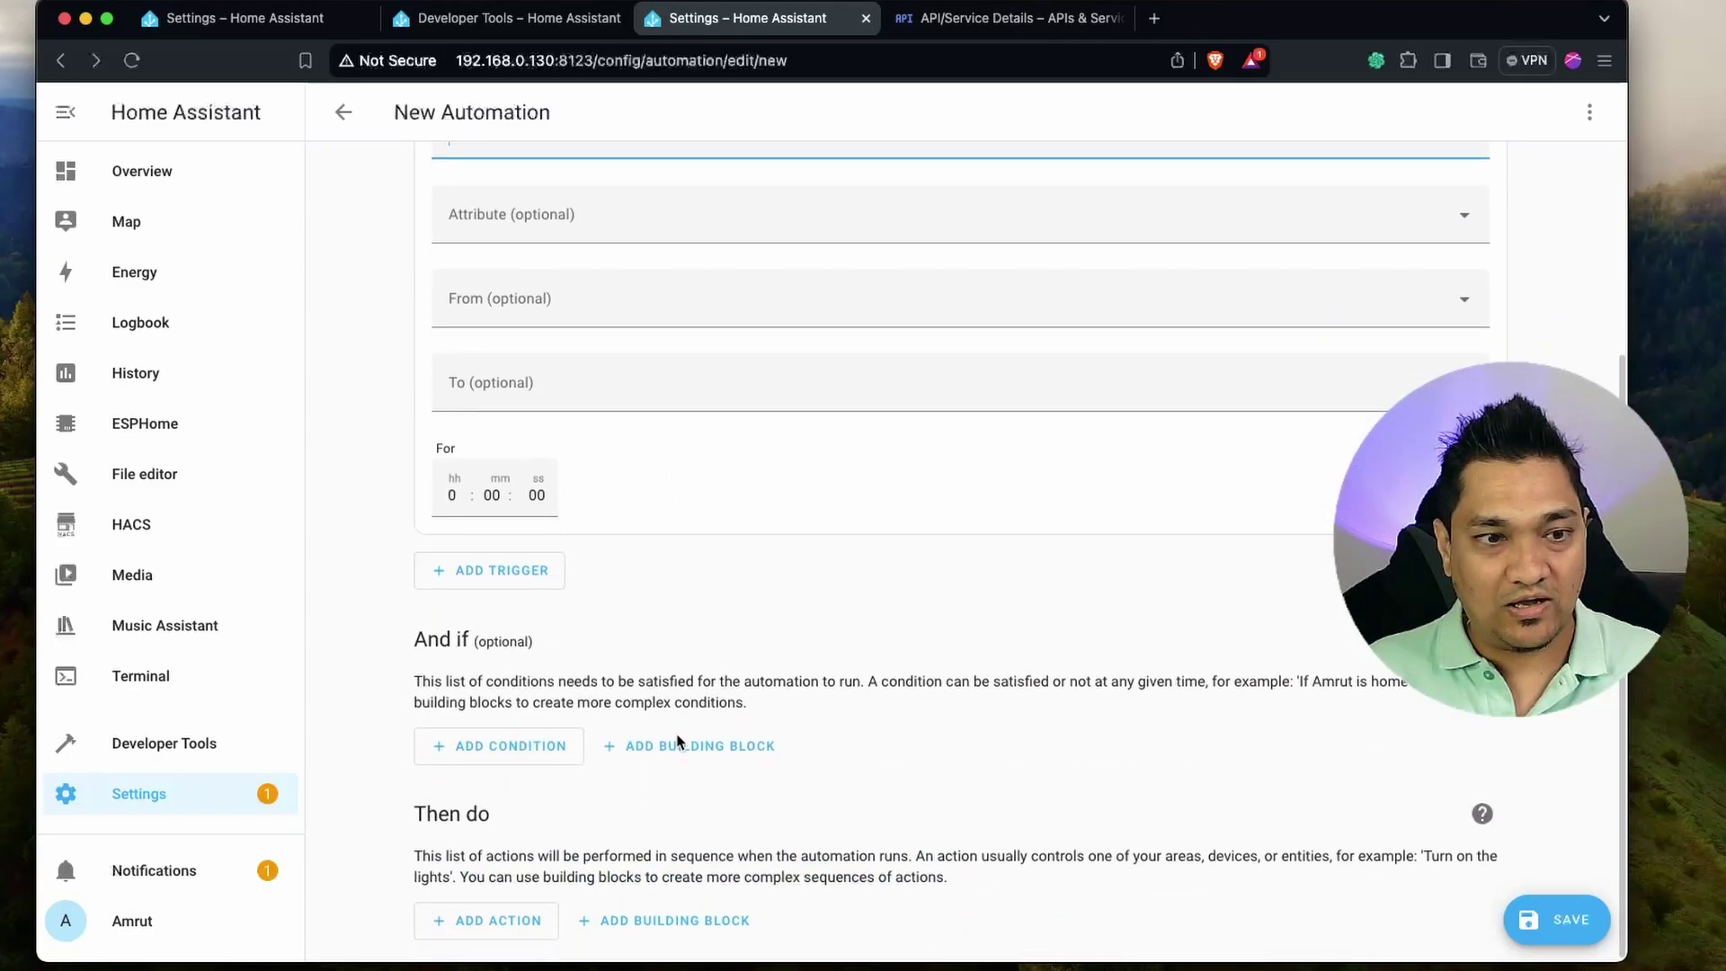
Add a Google Assistant SDK Send text command action with the command 'toggle the matter led'.
left_click(488, 921)
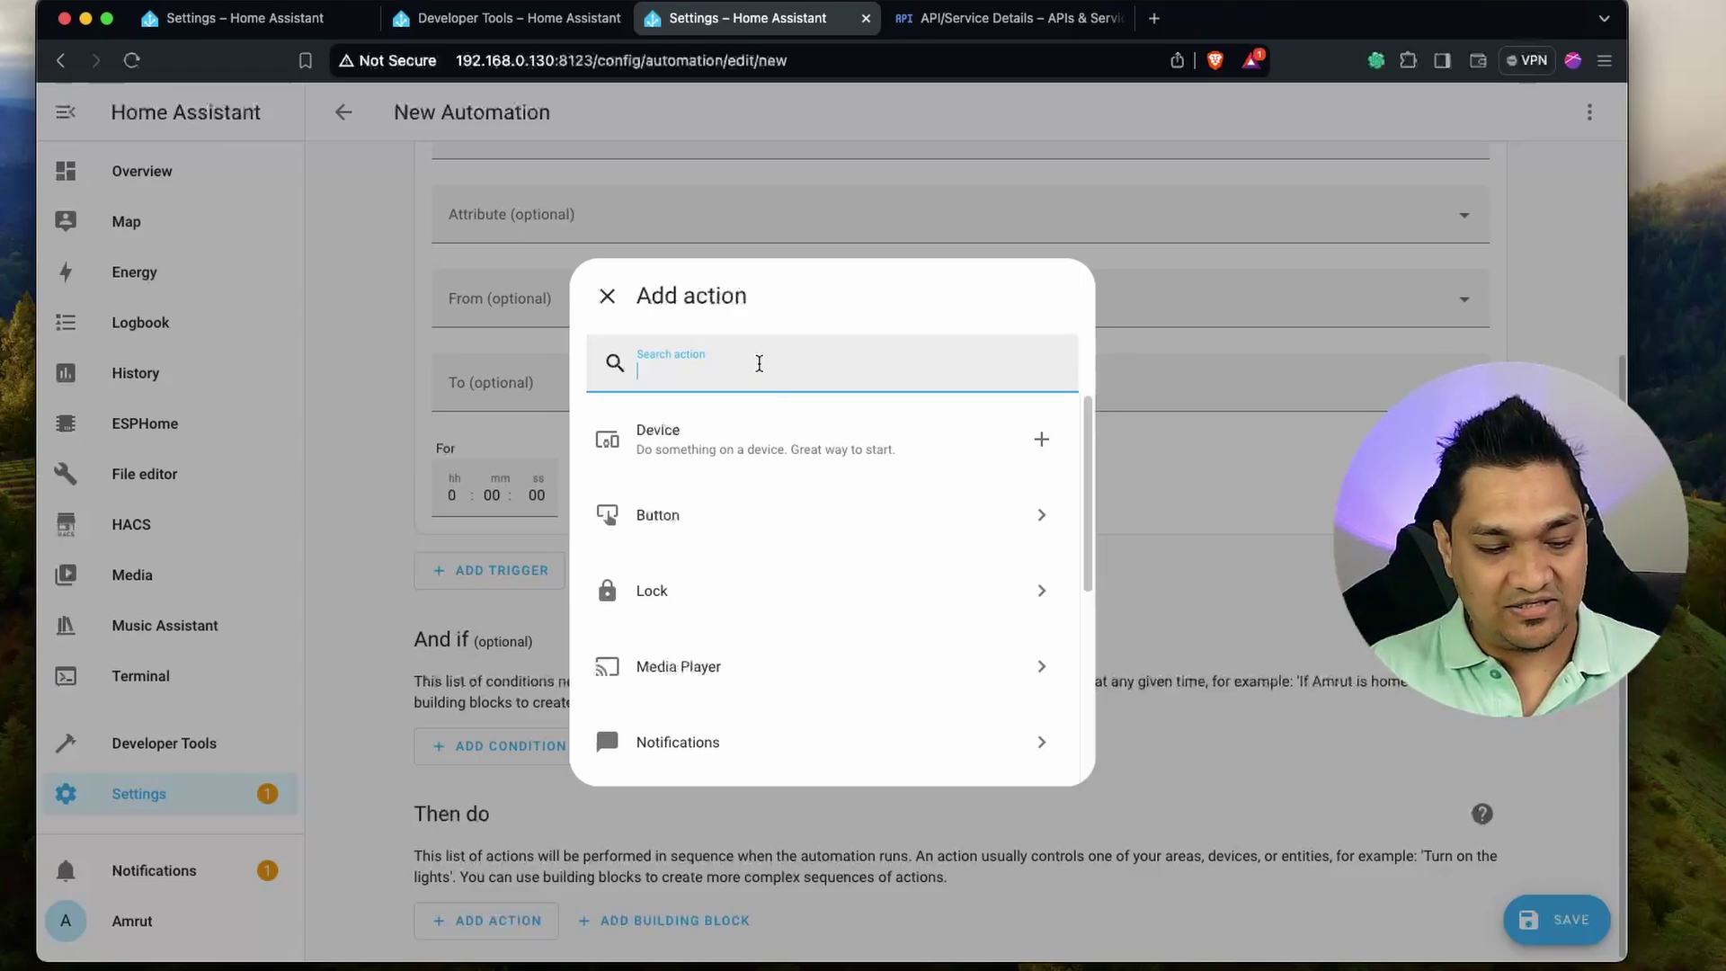
type("sdk")
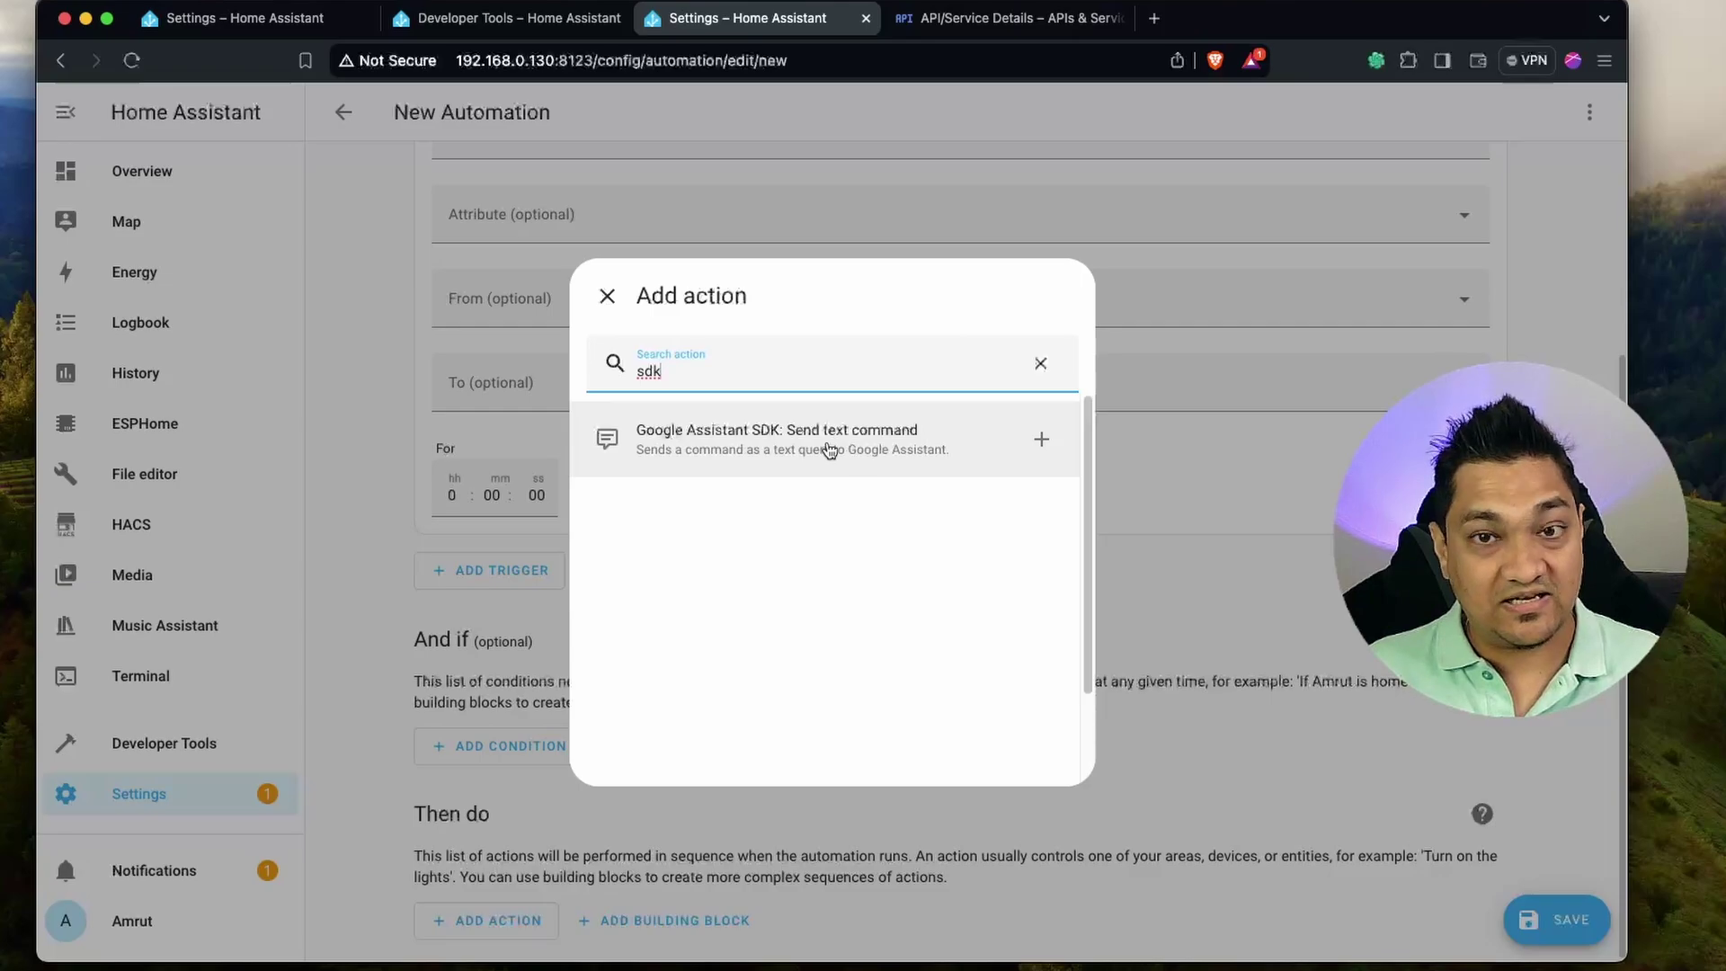
left_click(857, 451)
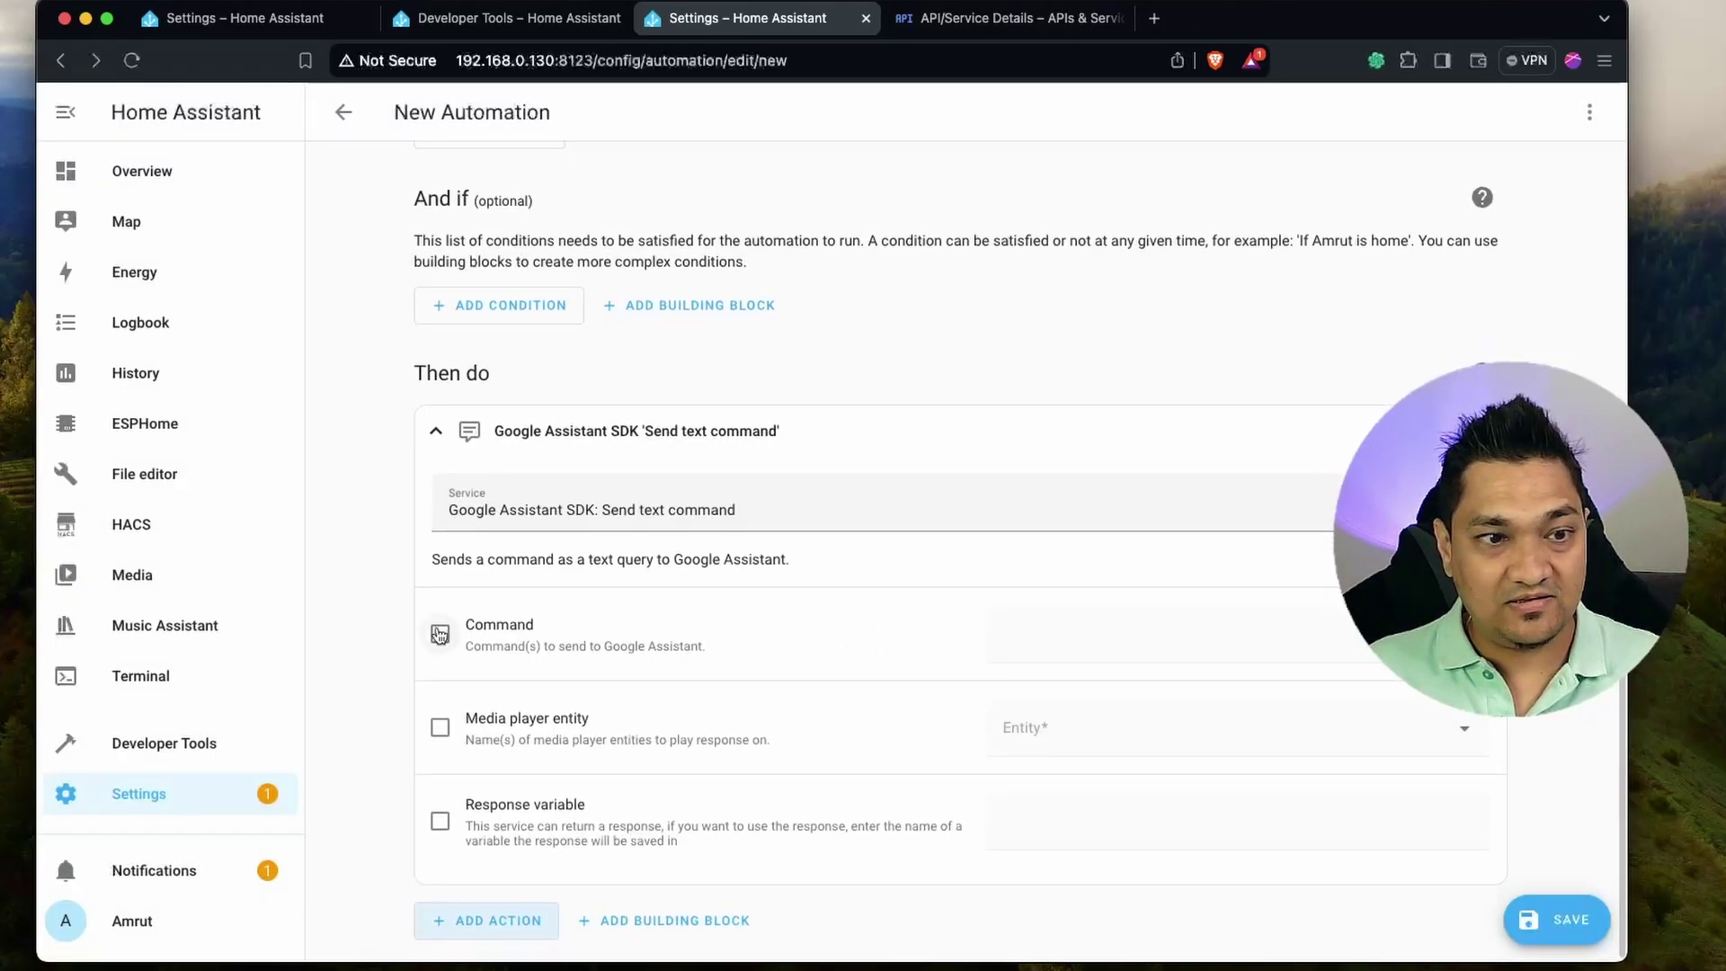
left_click(440, 634)
left_click(1091, 642)
key("super+v")
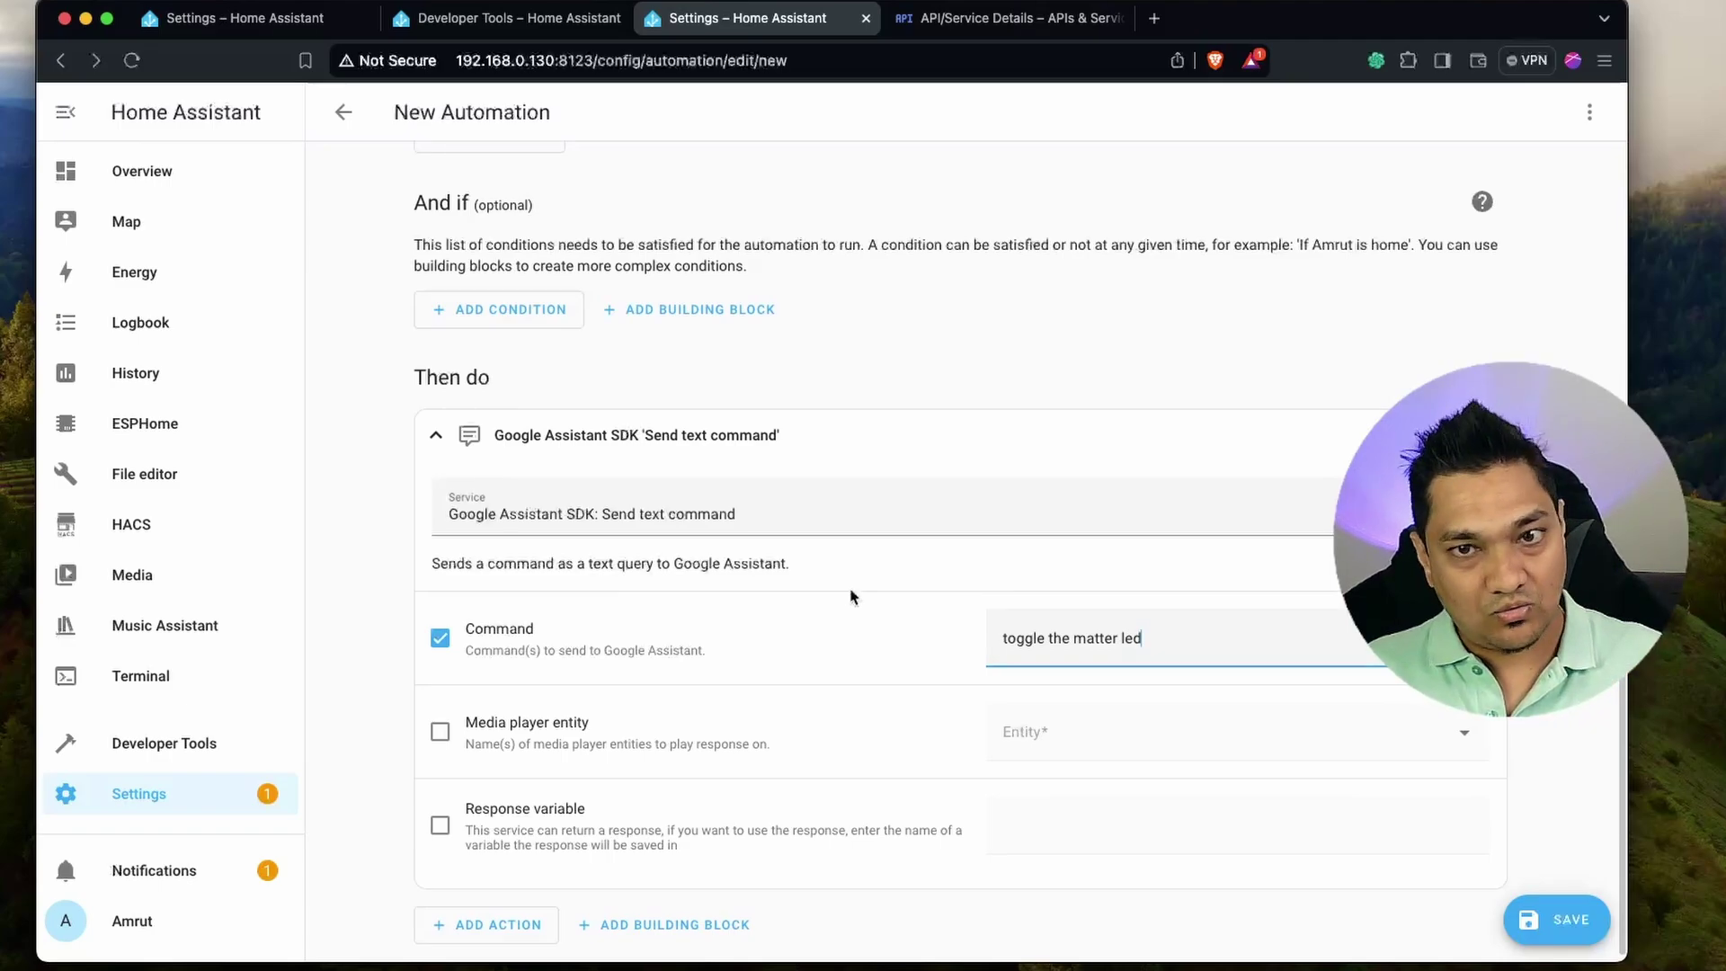
scroll(886, 611, "up", 3)
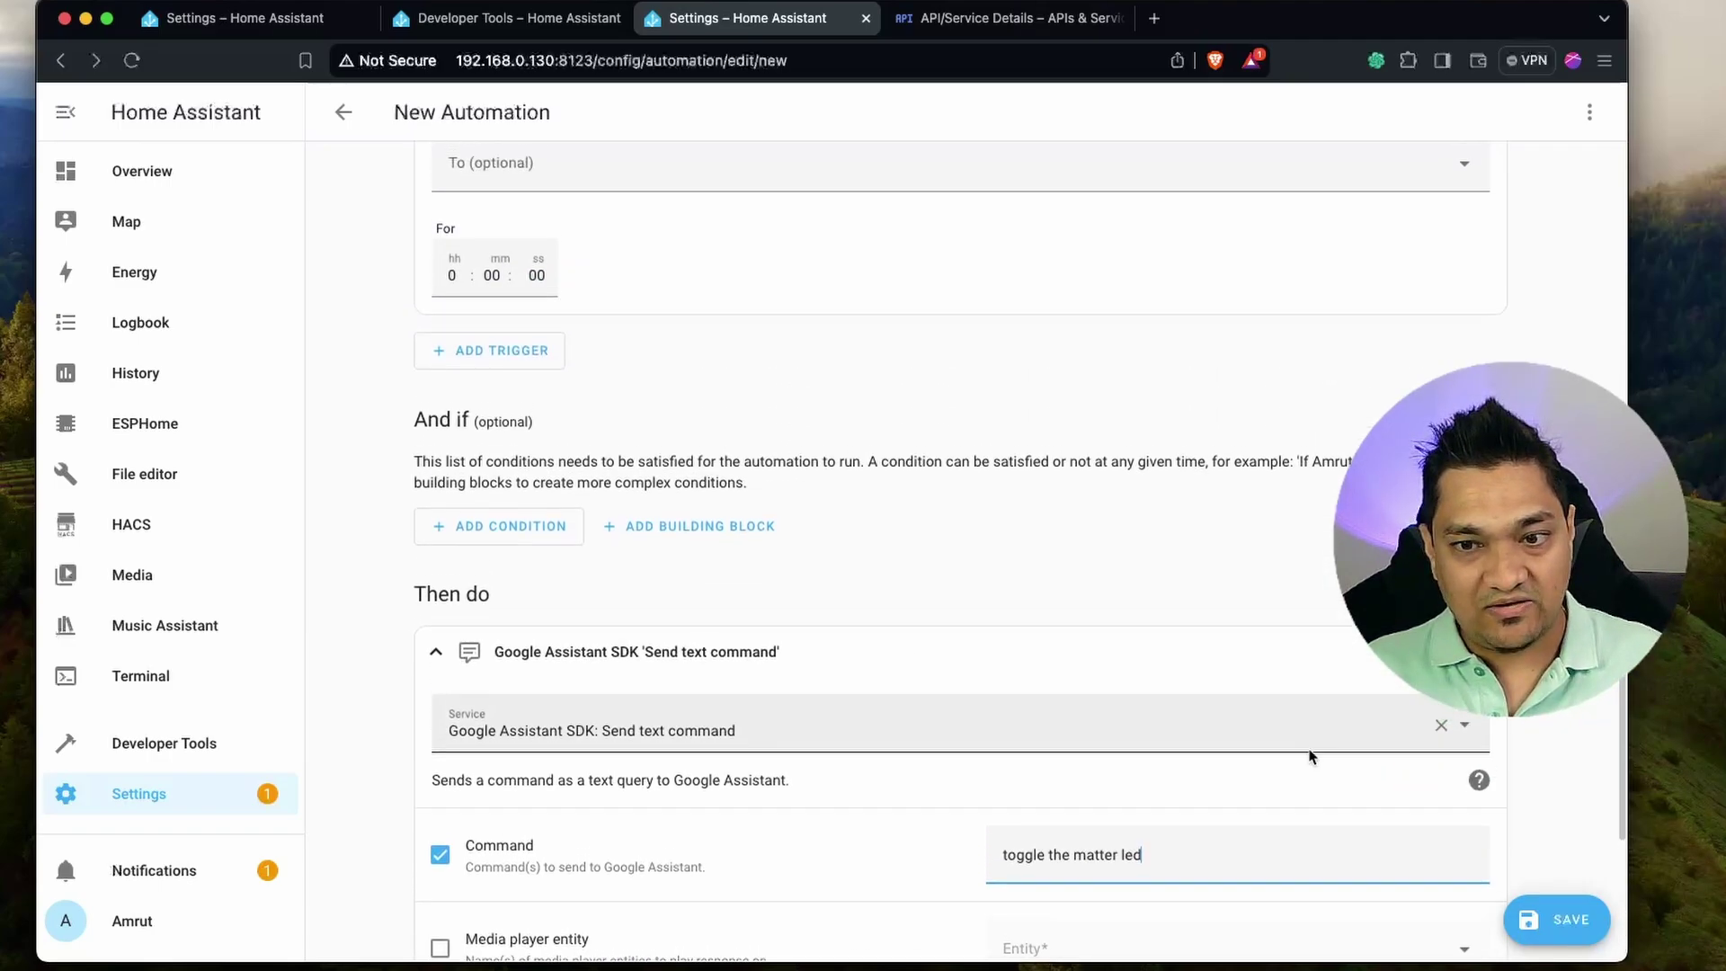
Save the automation as 'Google Home Matter LED Automation'.
left_click(1554, 942)
triple_click(807, 479)
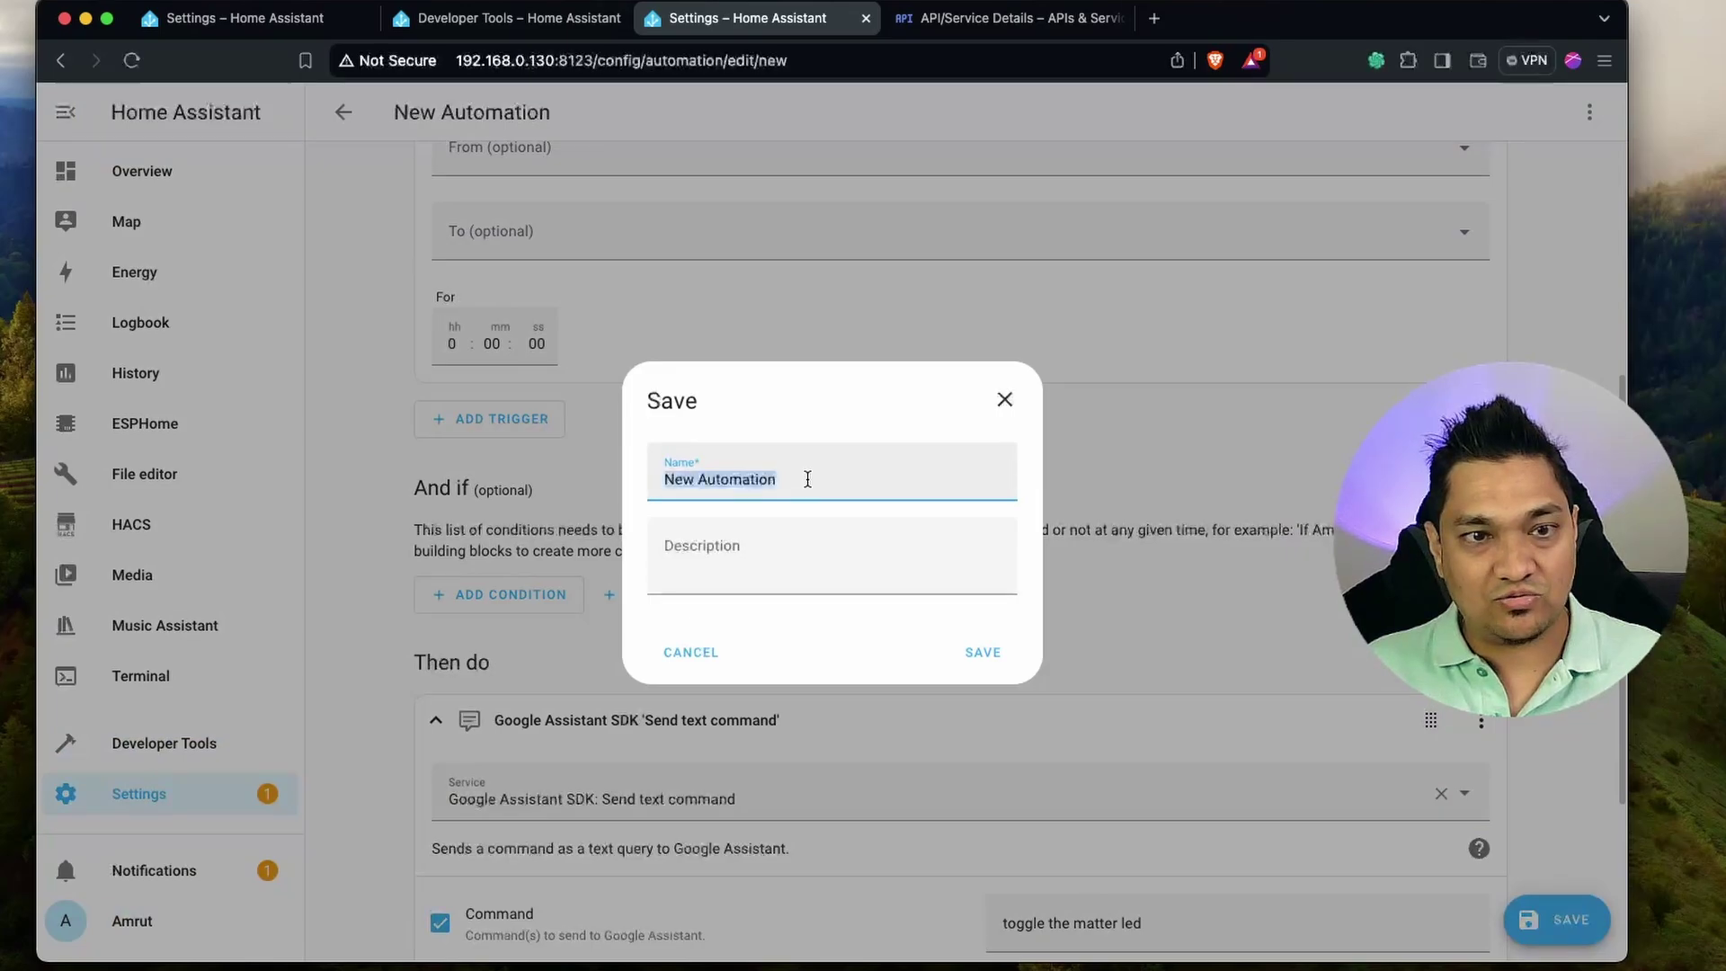
type("Google Home Matter LED Automation")
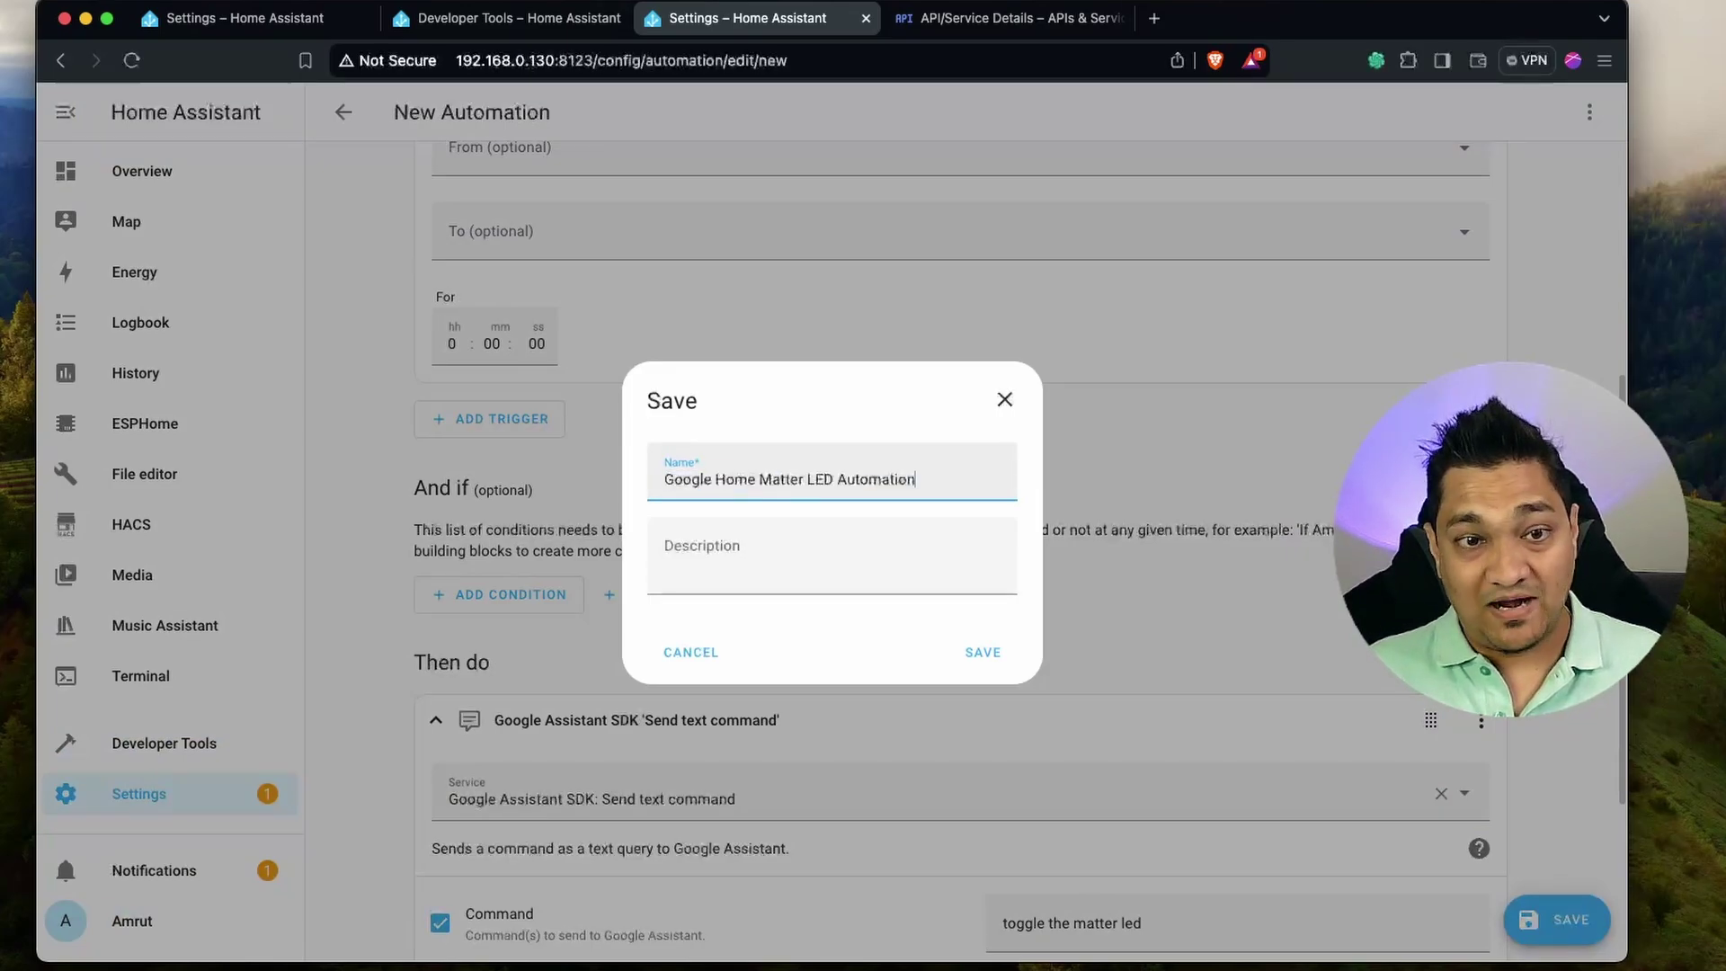
left_click(993, 656)
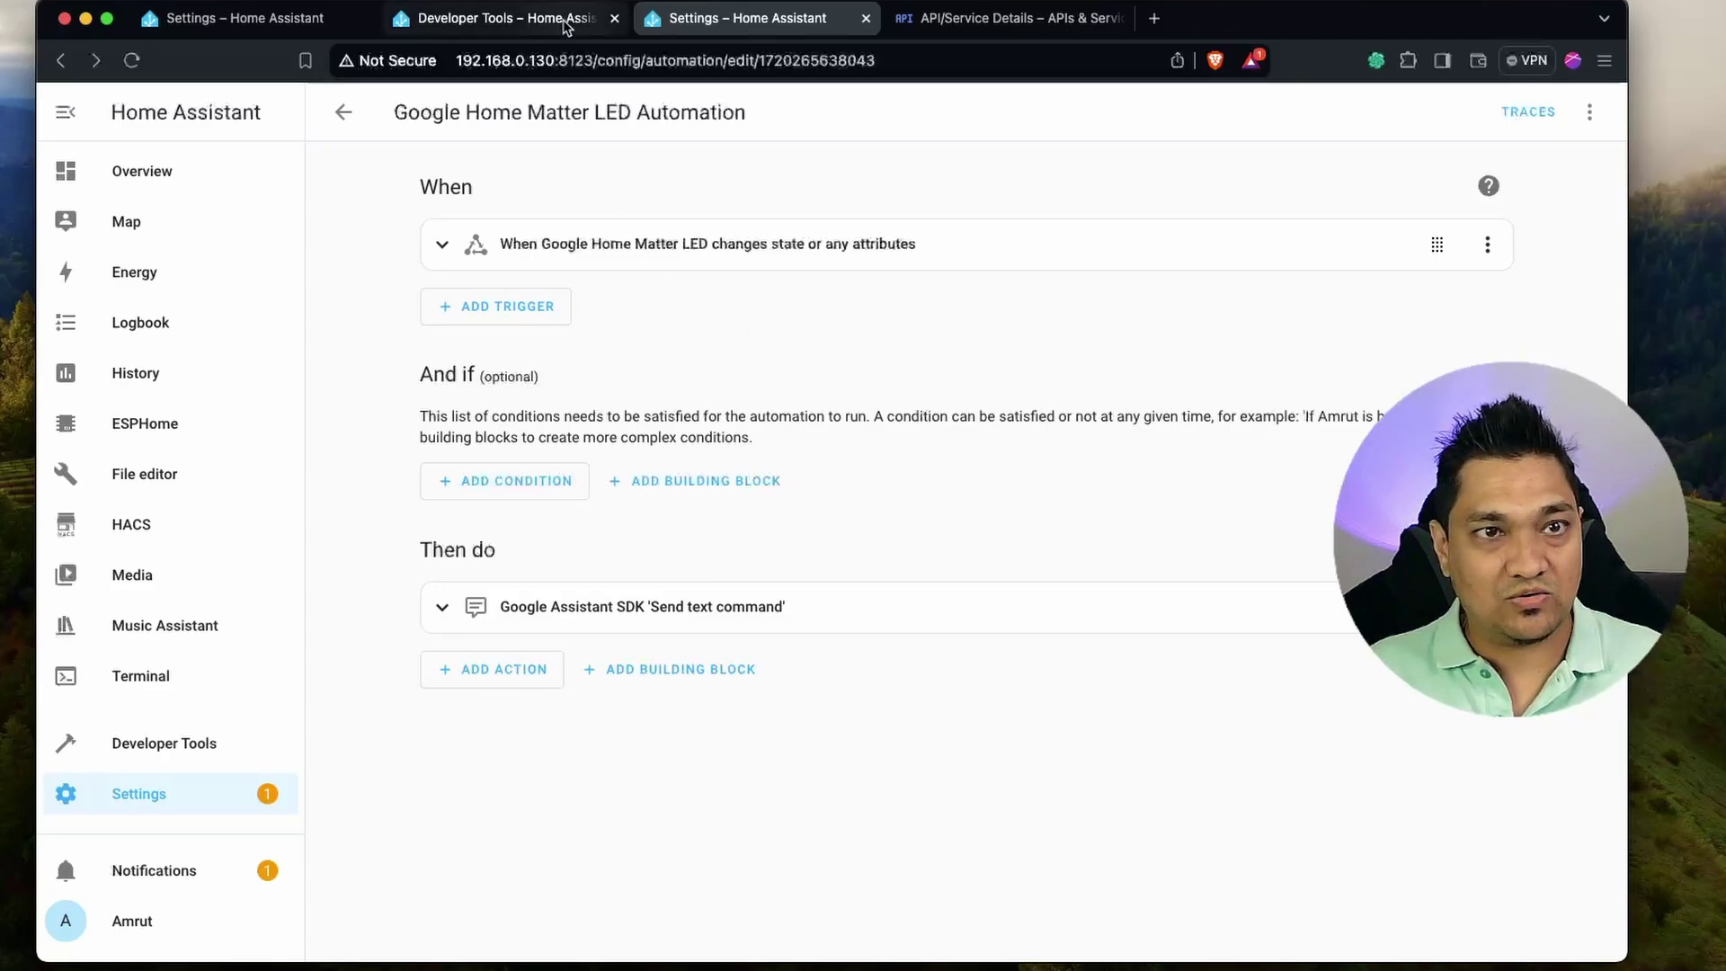
Open the Google Home Matter LED helper from the Helpers list and press it twice.
left_click(181, 796)
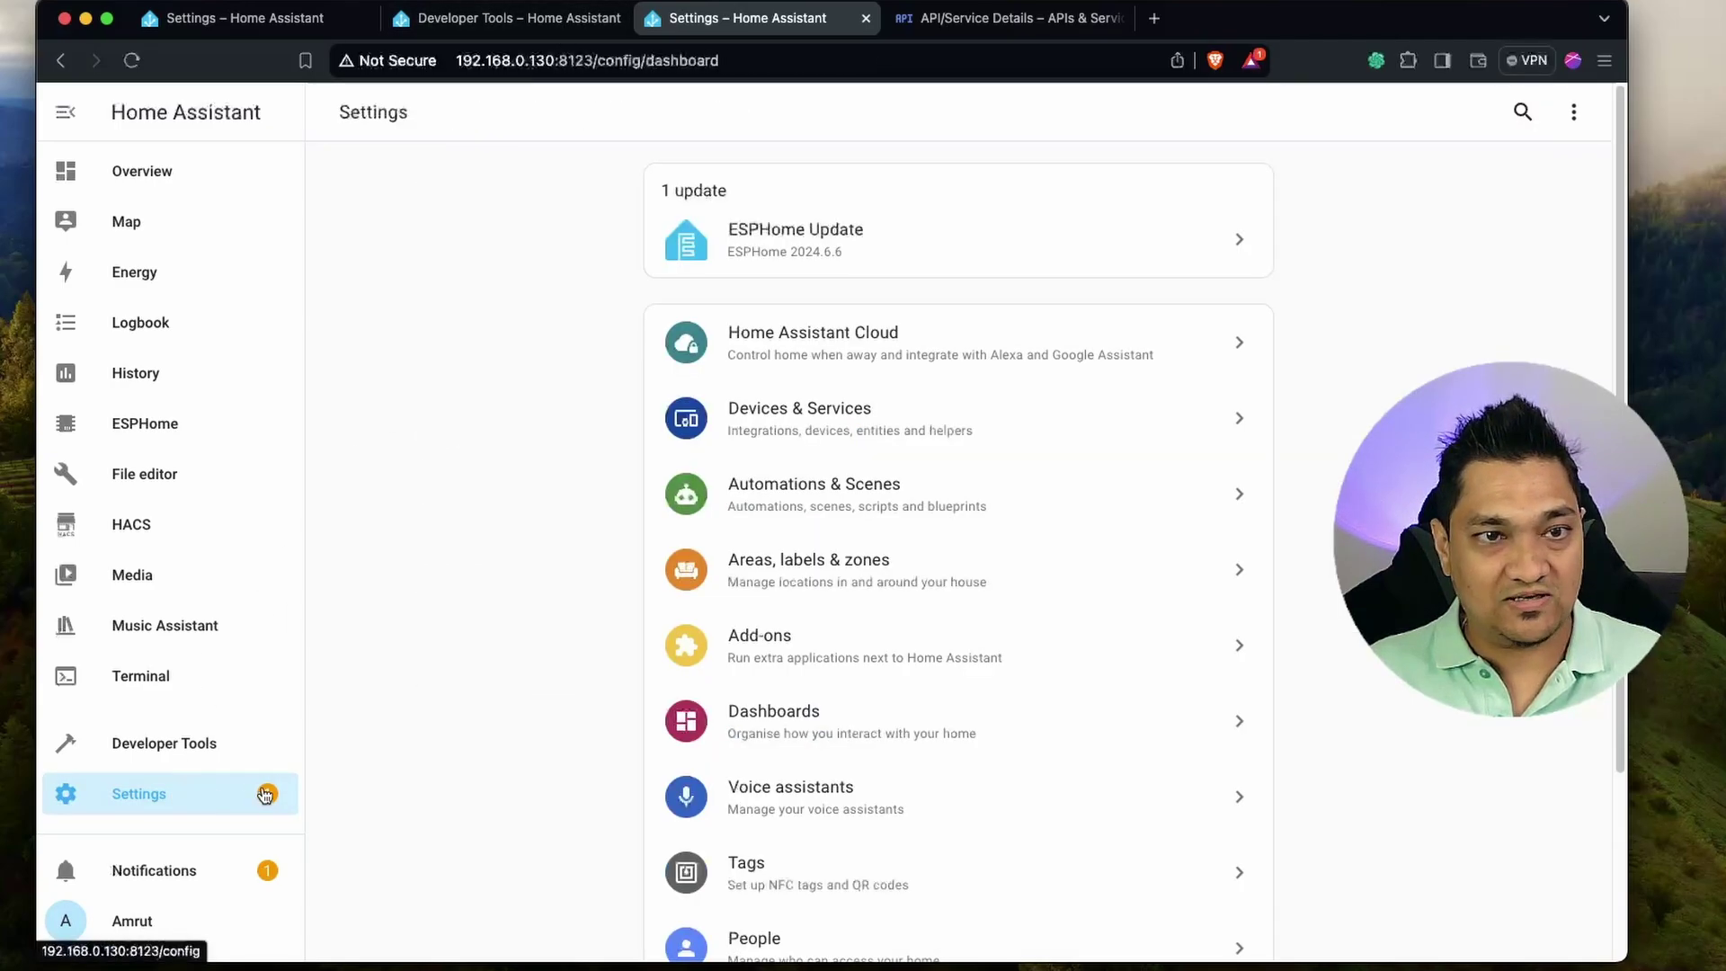
left_click(1027, 416)
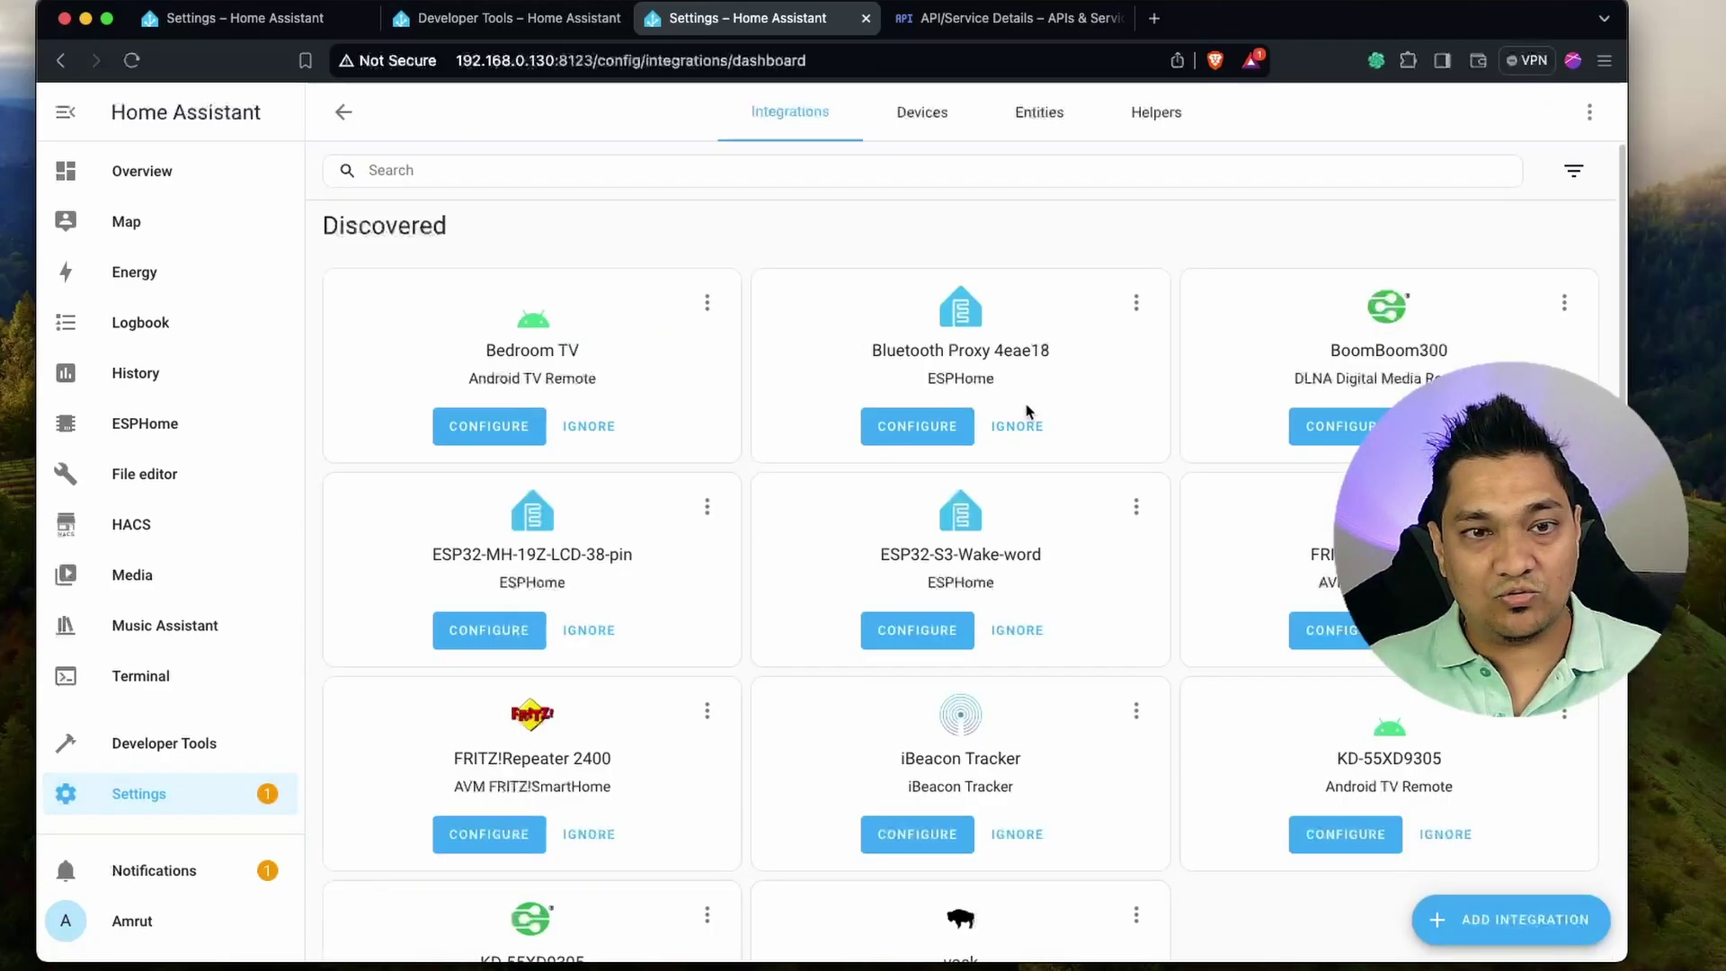
left_click(1189, 129)
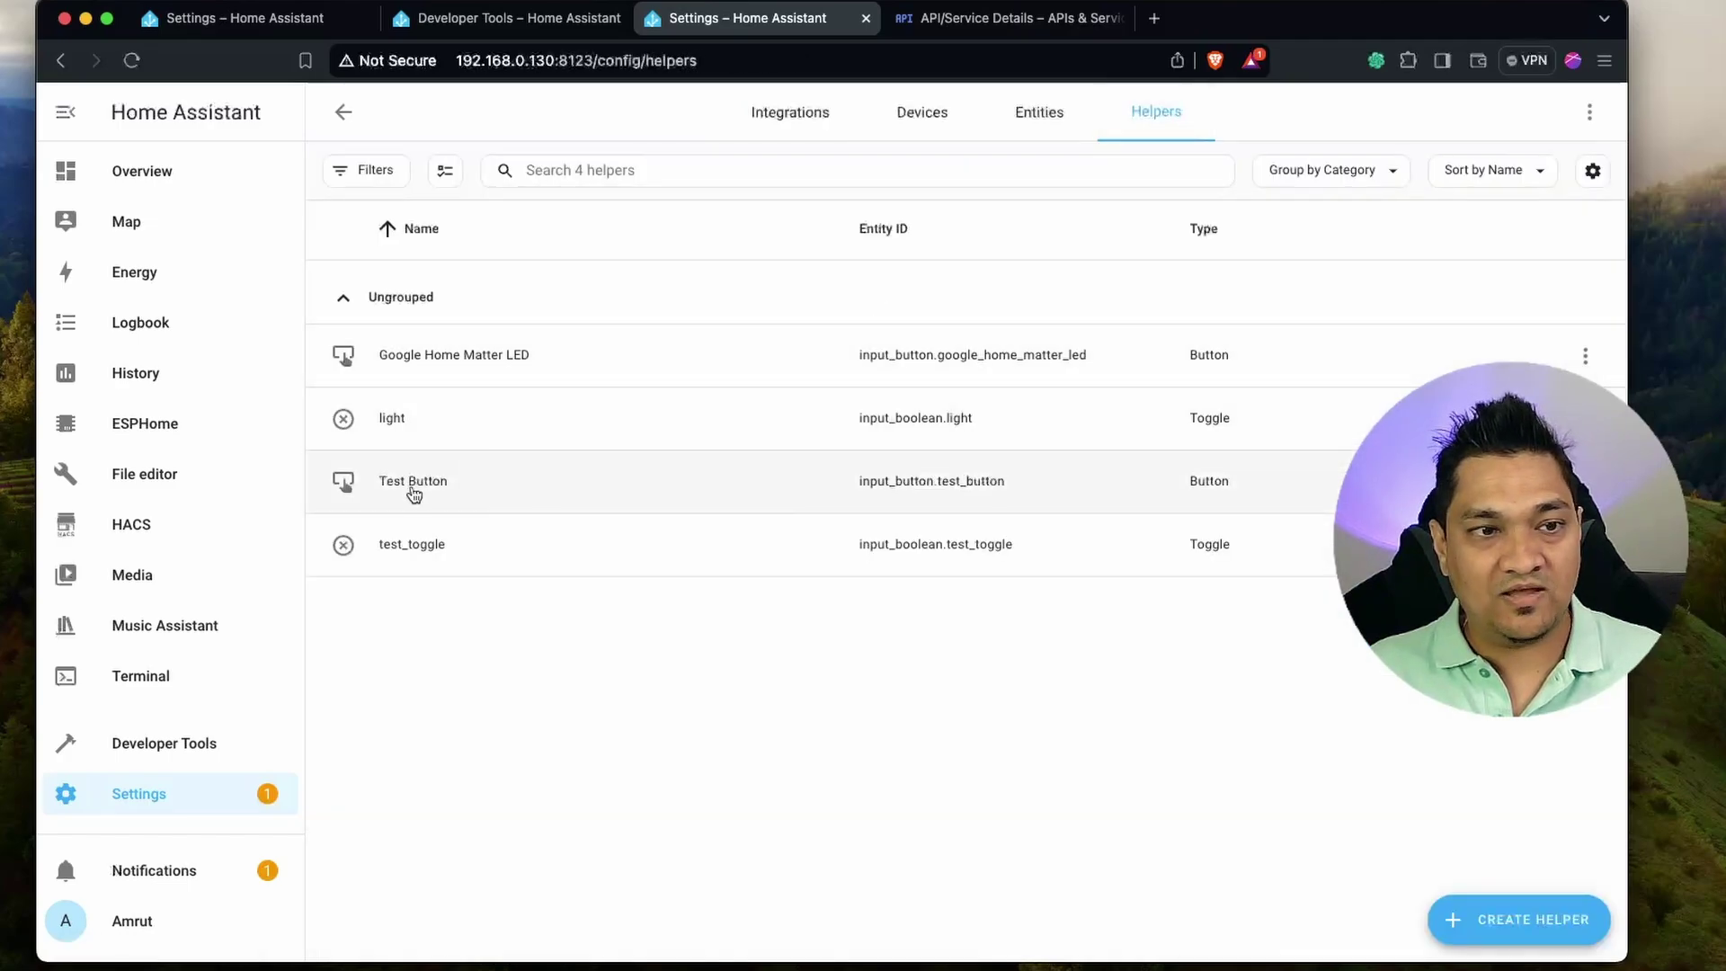
left_click(457, 357)
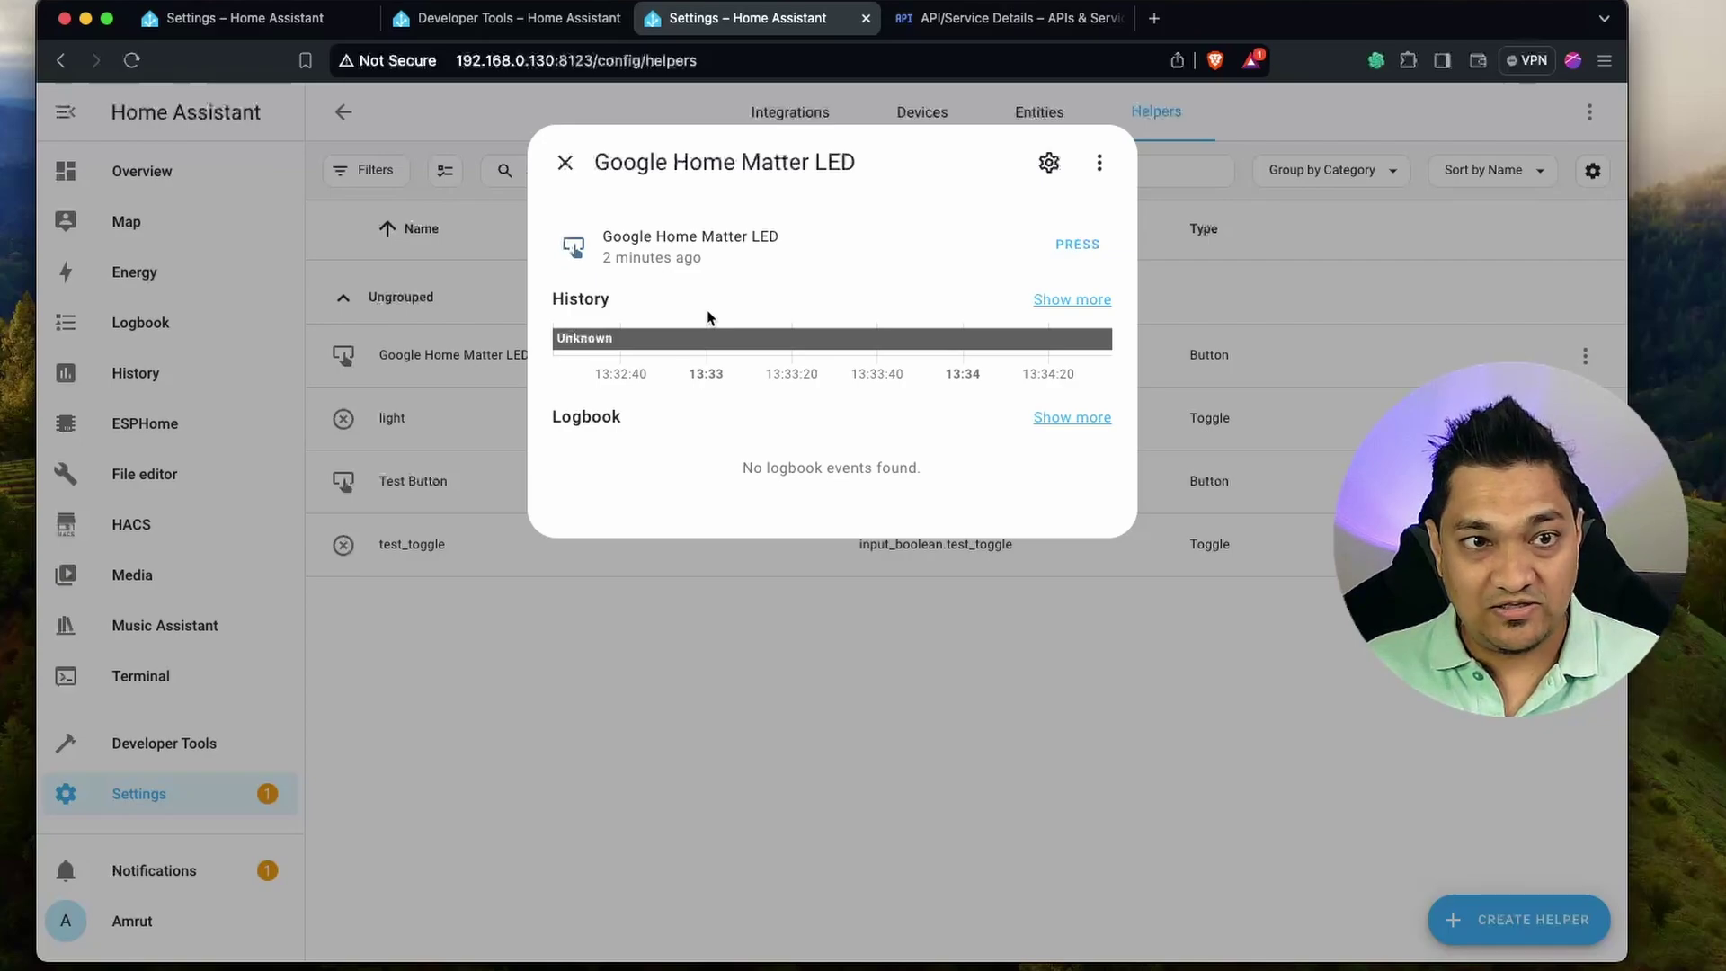
left_click(1090, 245)
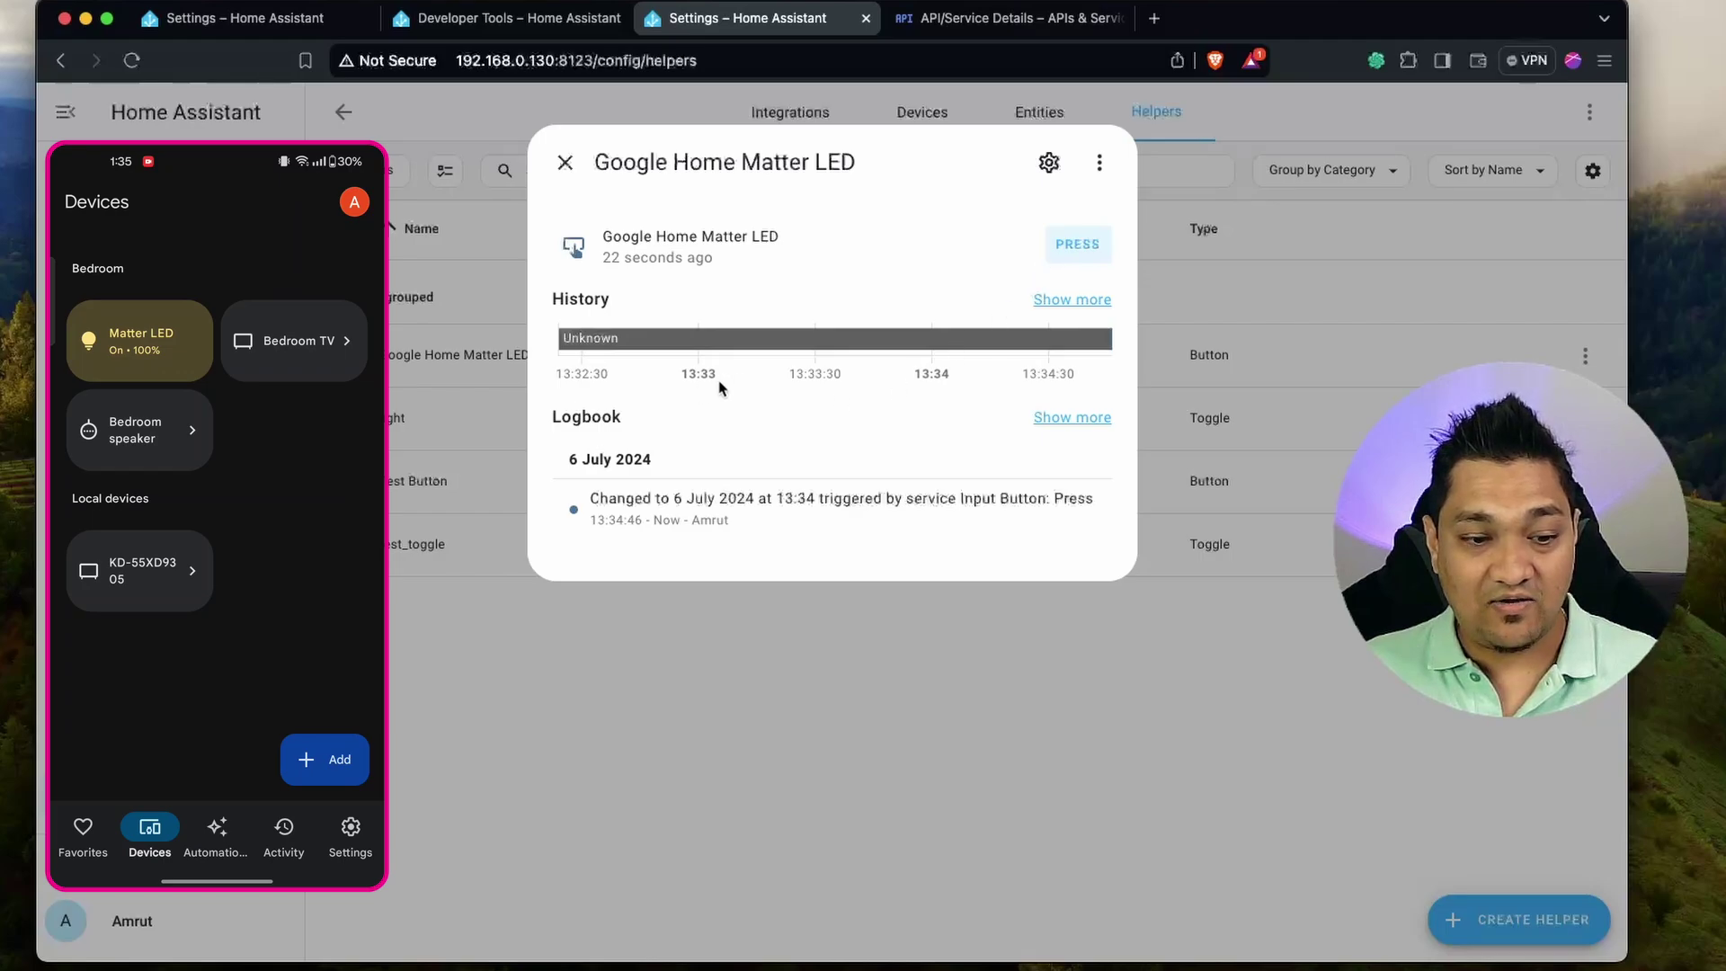
left_click(1083, 247)
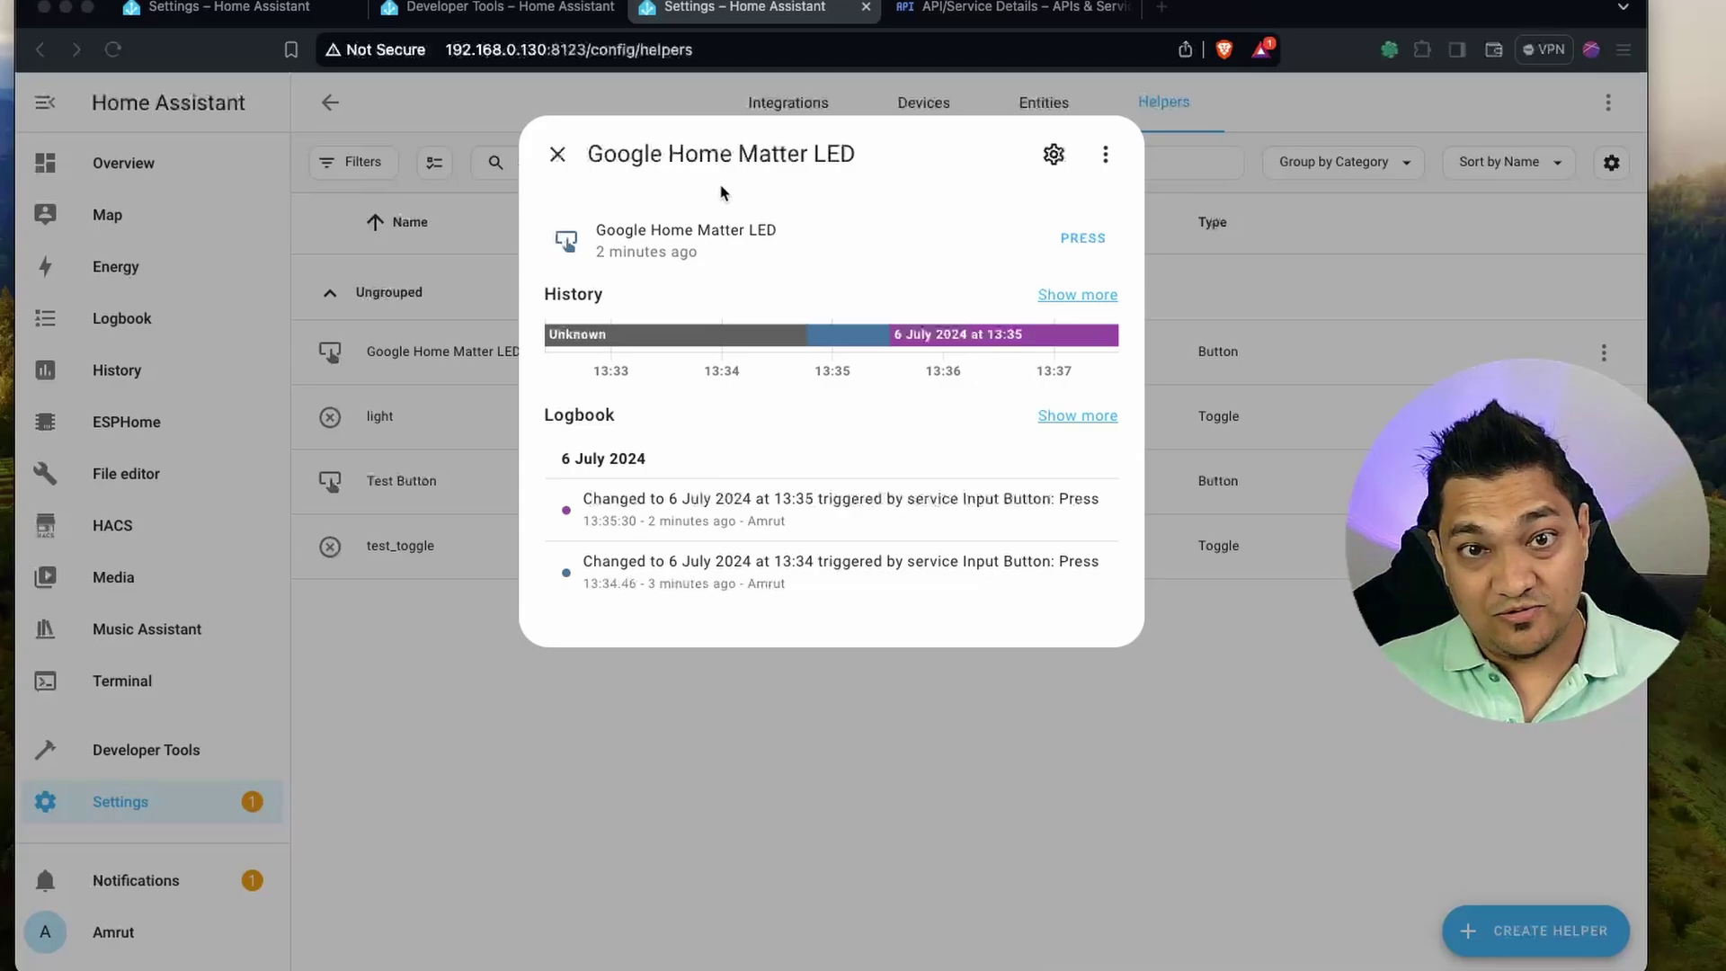
Close the helper details and add a Tile card to the Overview dashboard.
left_click(558, 156)
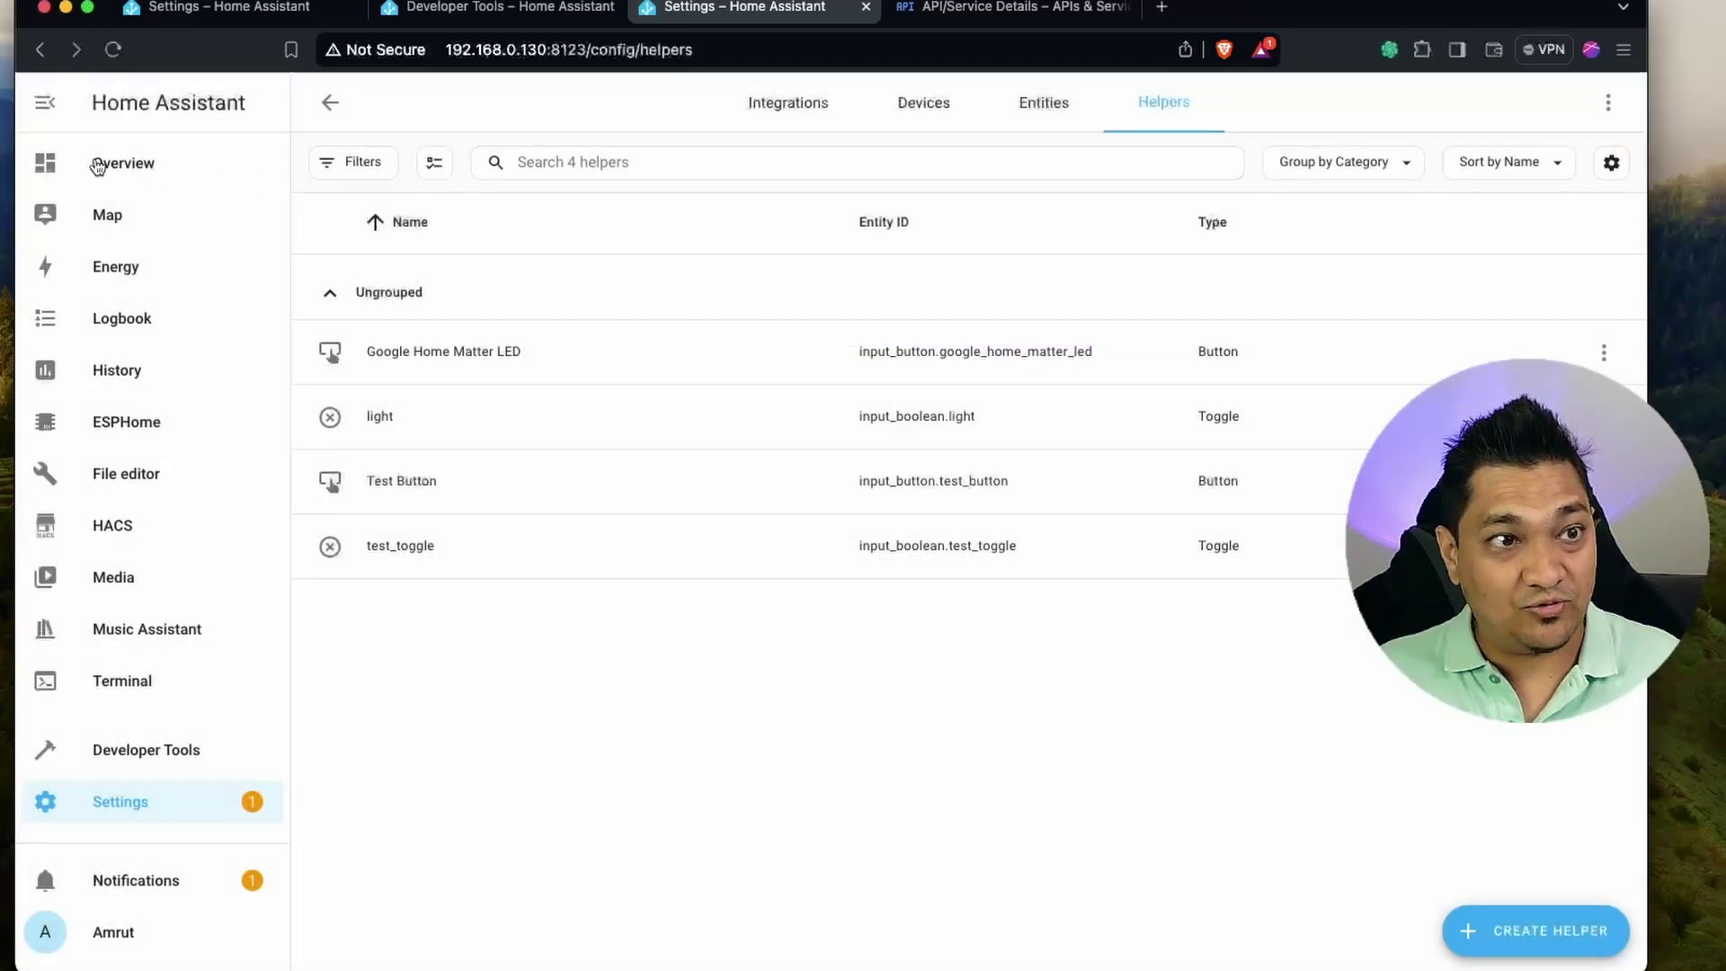
left_click(243, 173)
left_click(1608, 103)
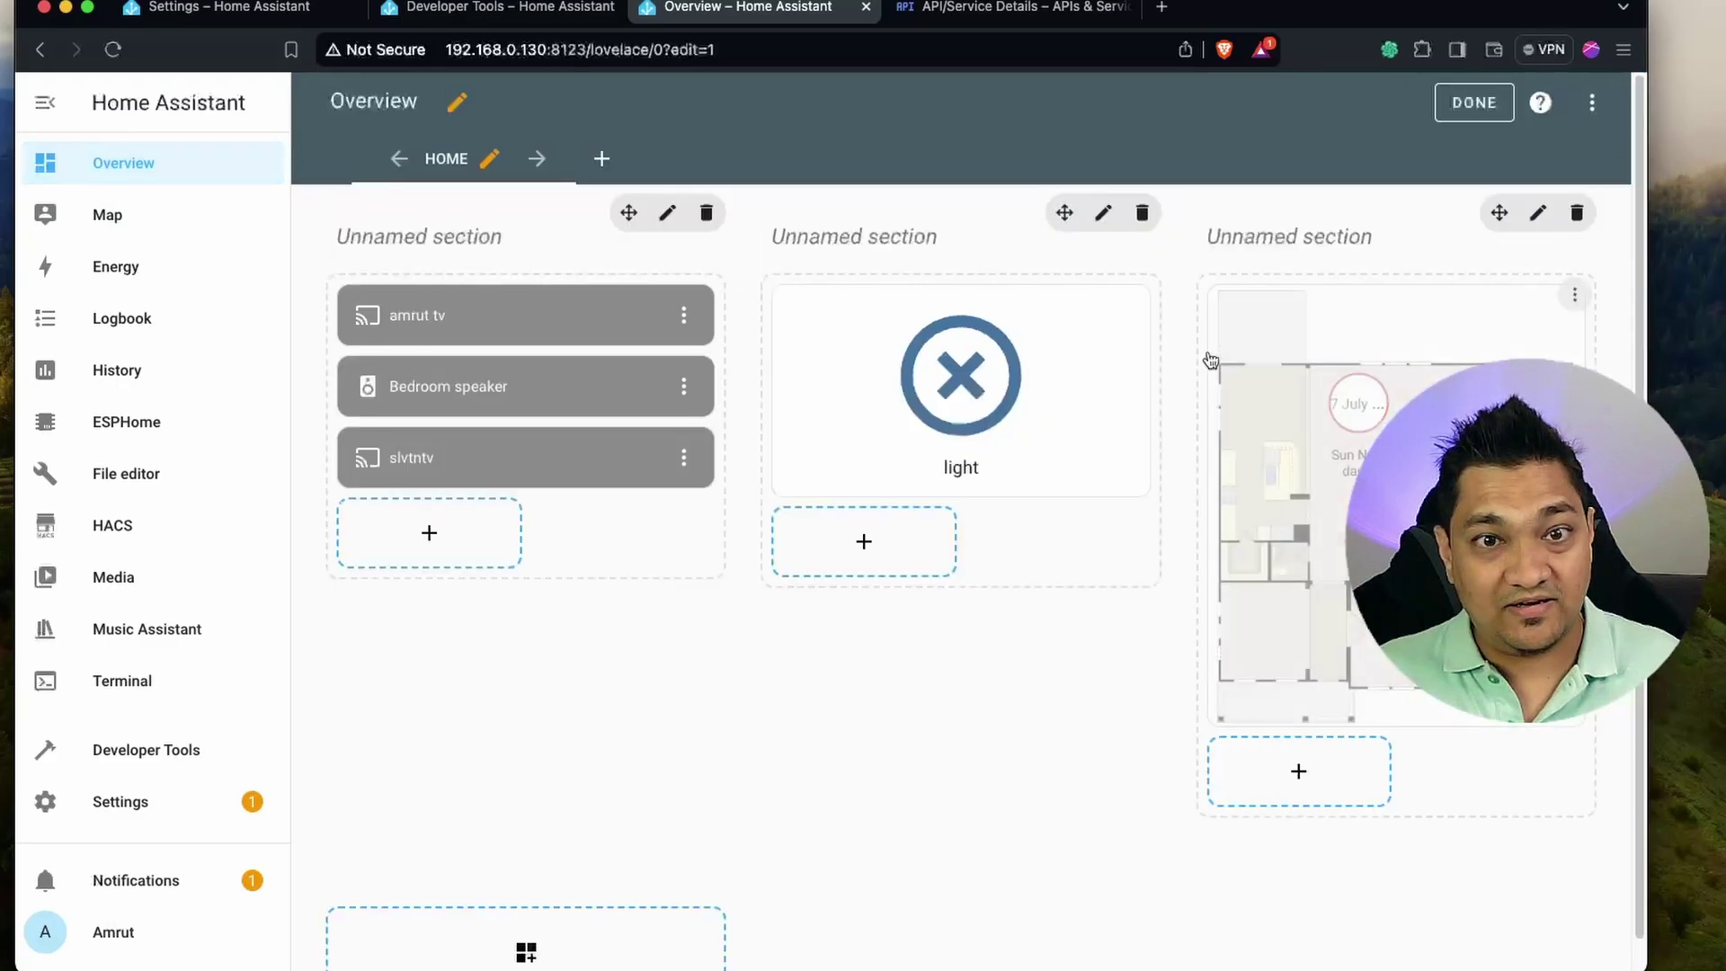
left_click(865, 542)
left_click(569, 420)
Set the tile's entity to Google Home Matter LED, save the dashboard, and press the tile twice.
double_click(519, 340)
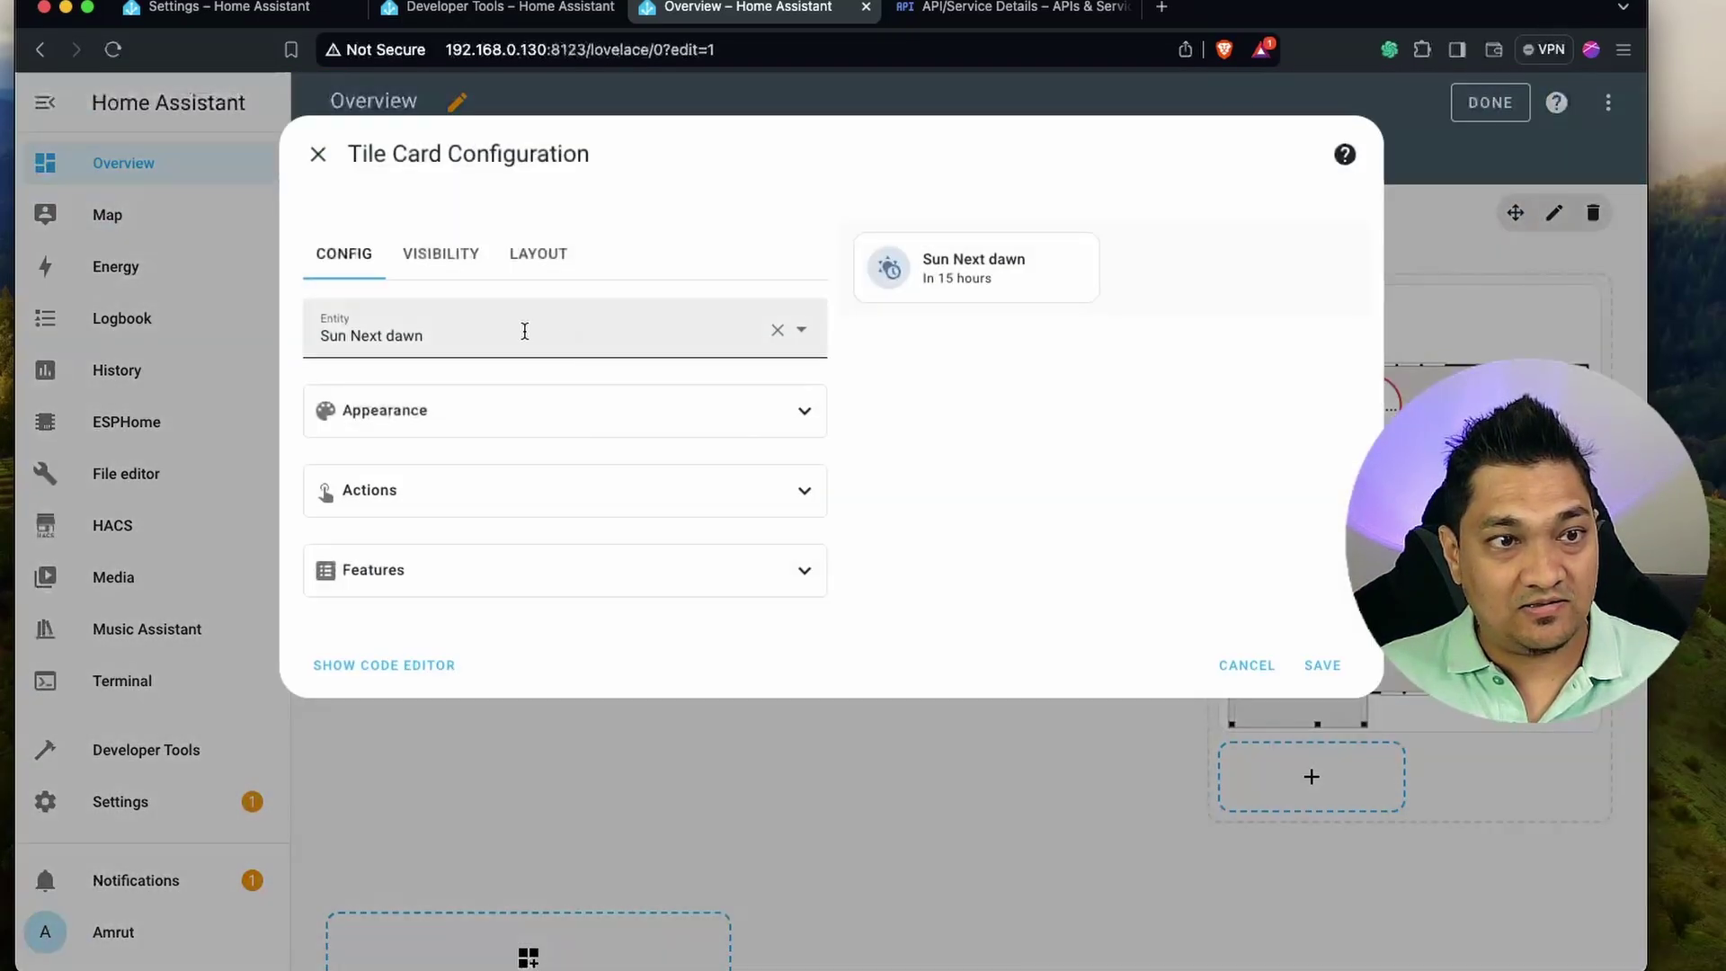
key("super+a")
type("googl")
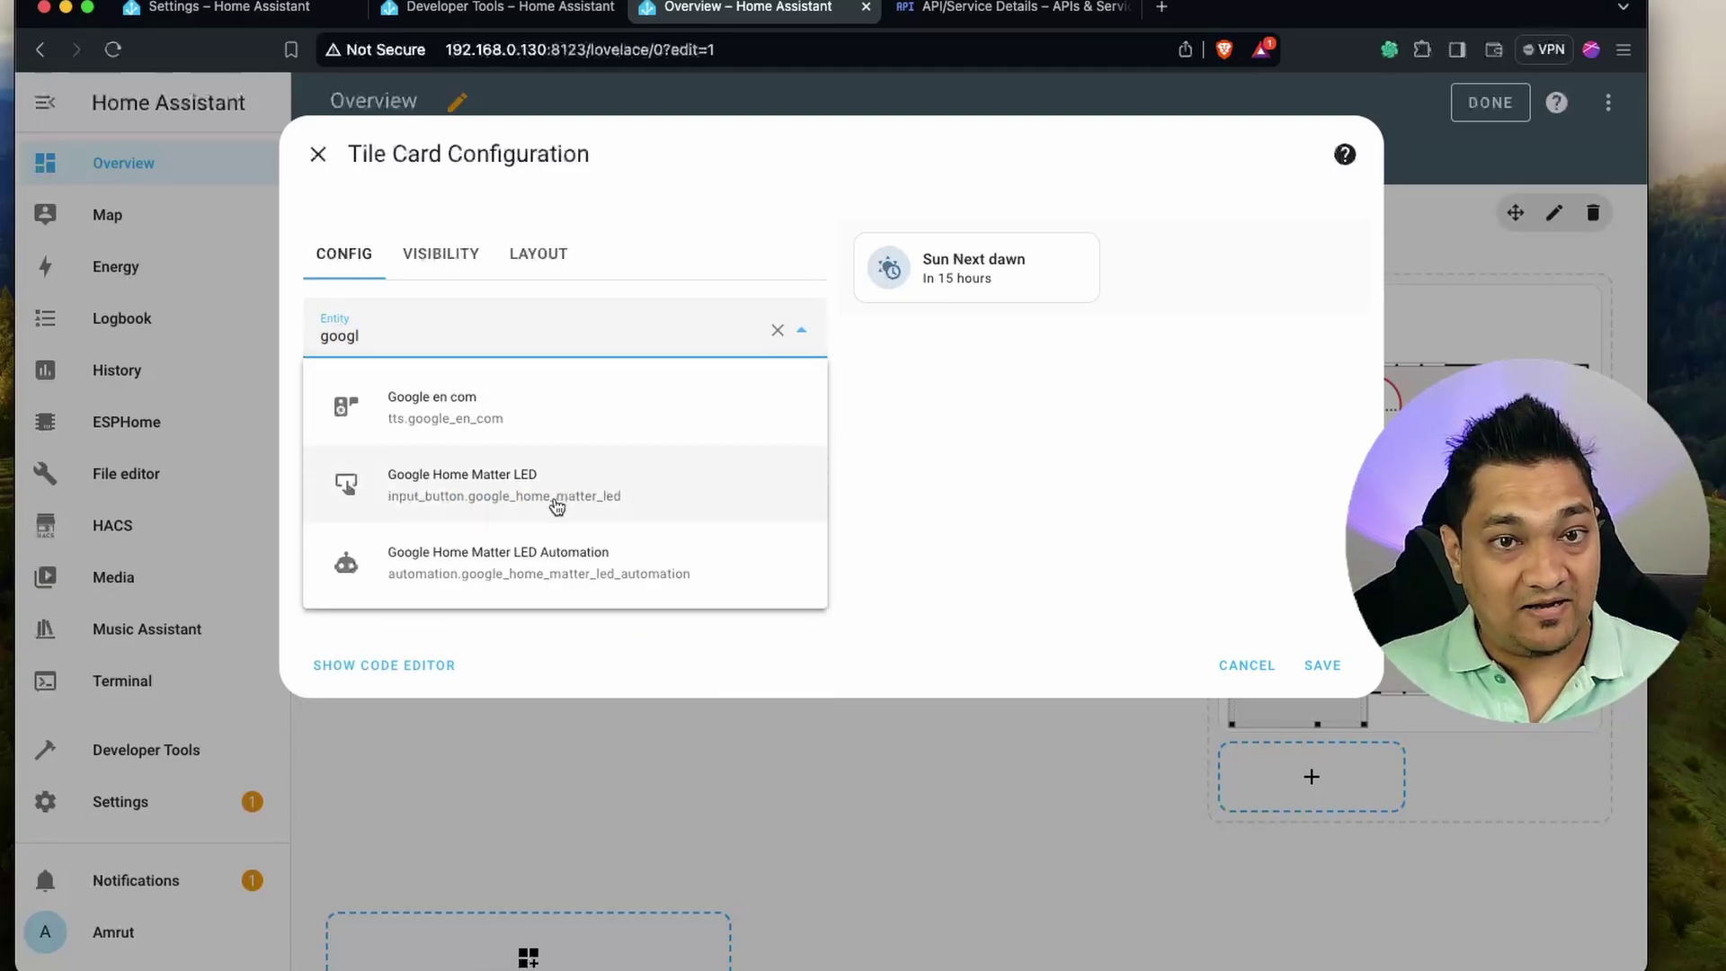
left_click(557, 506)
left_click(1326, 670)
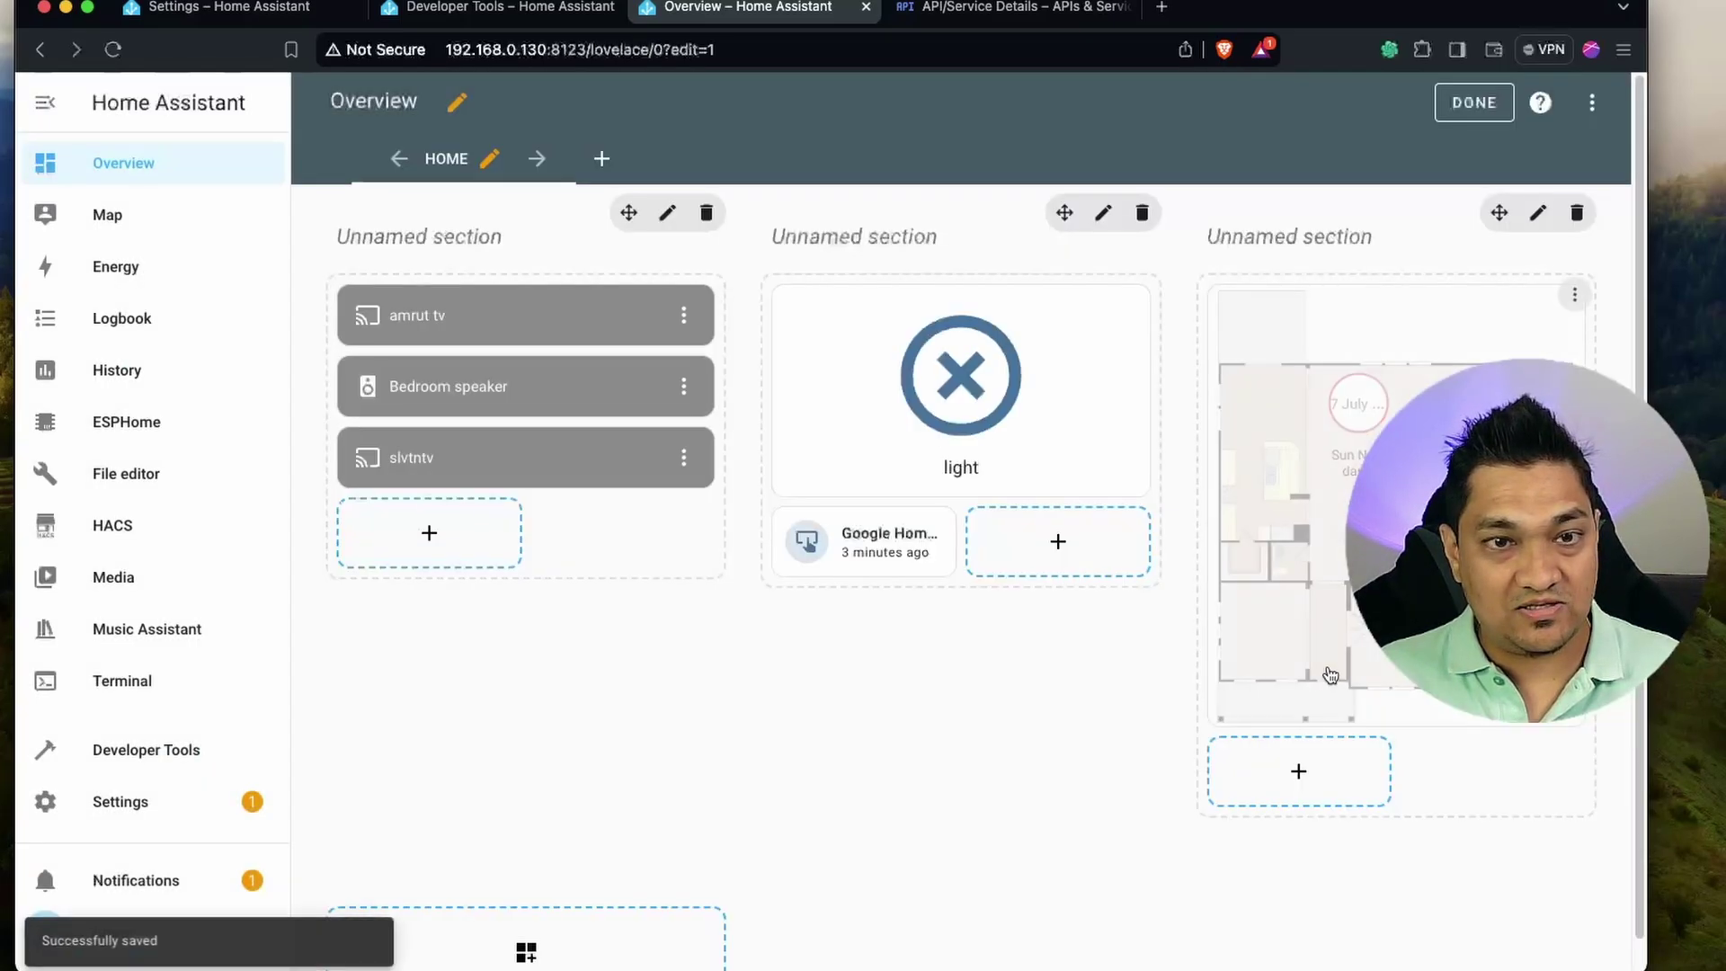
left_click(1474, 102)
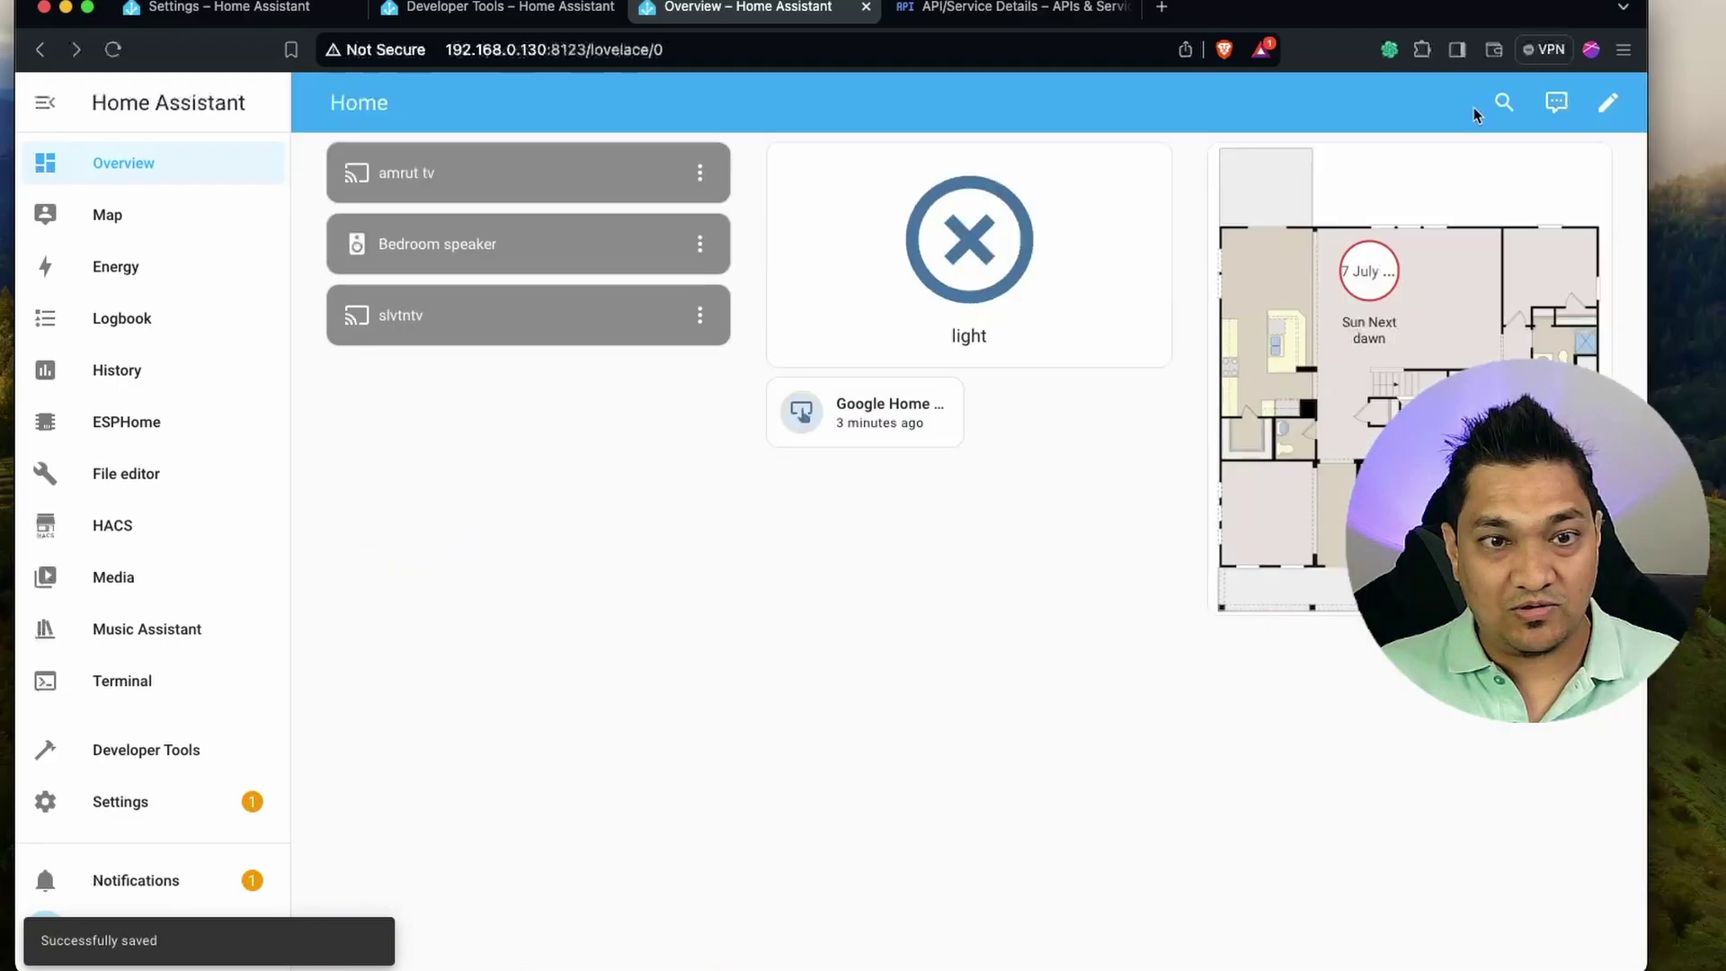
left_click(802, 415)
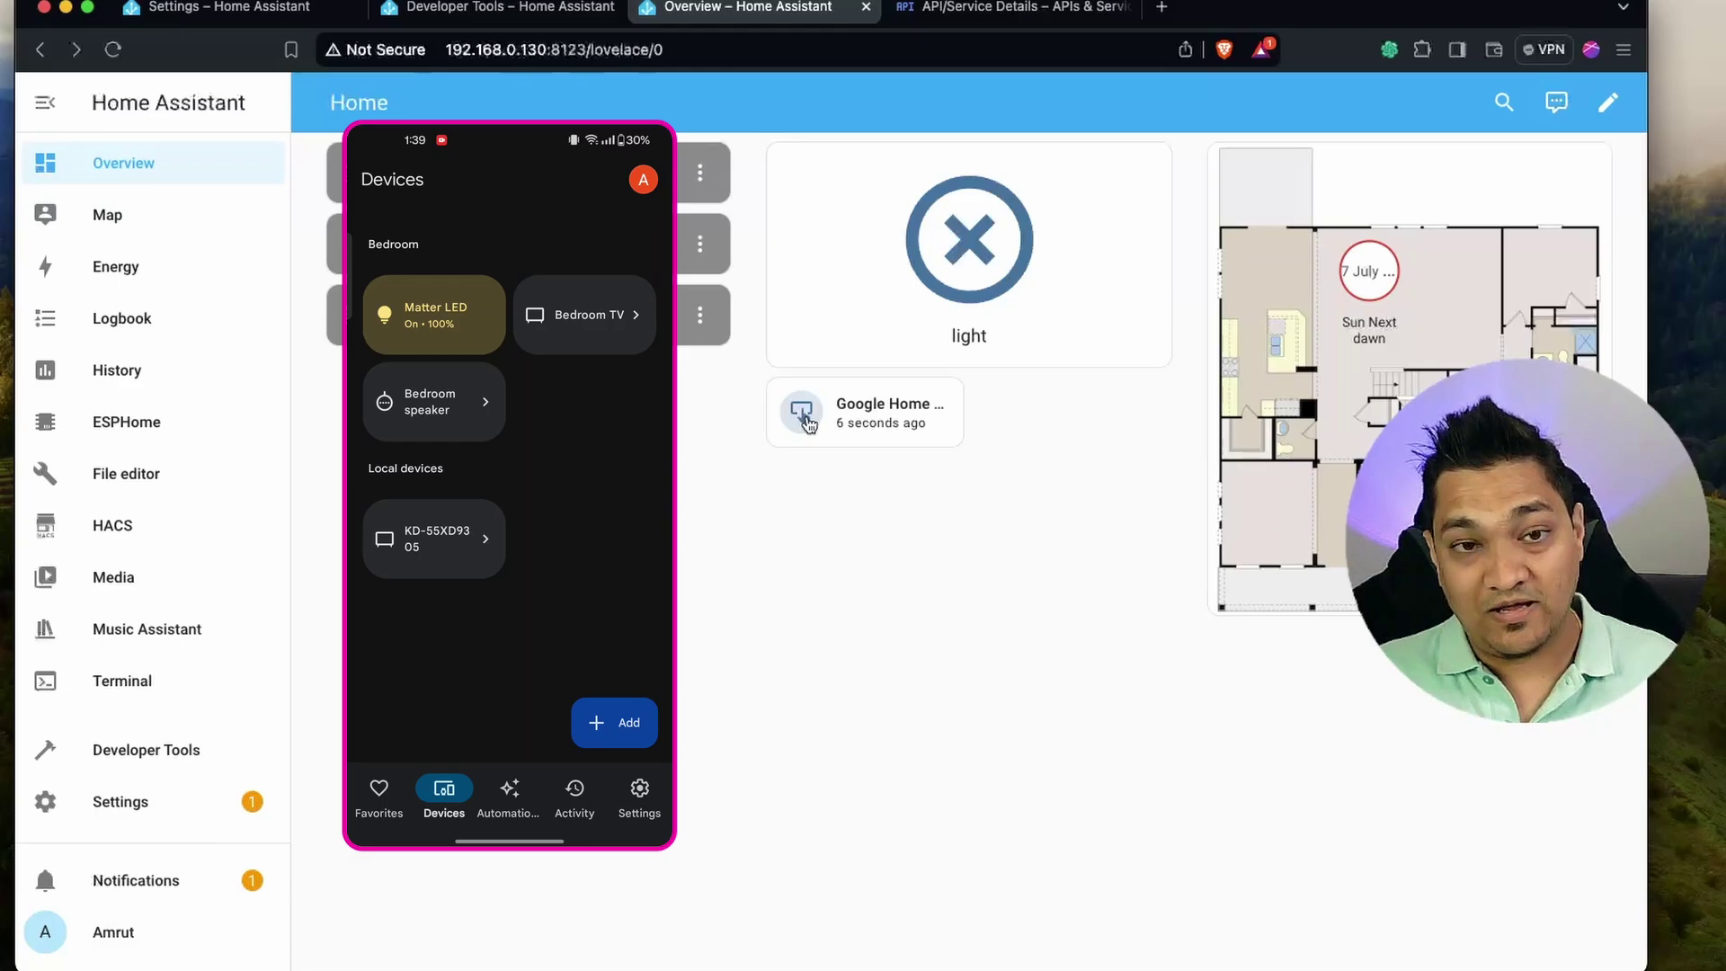
left_click(809, 422)
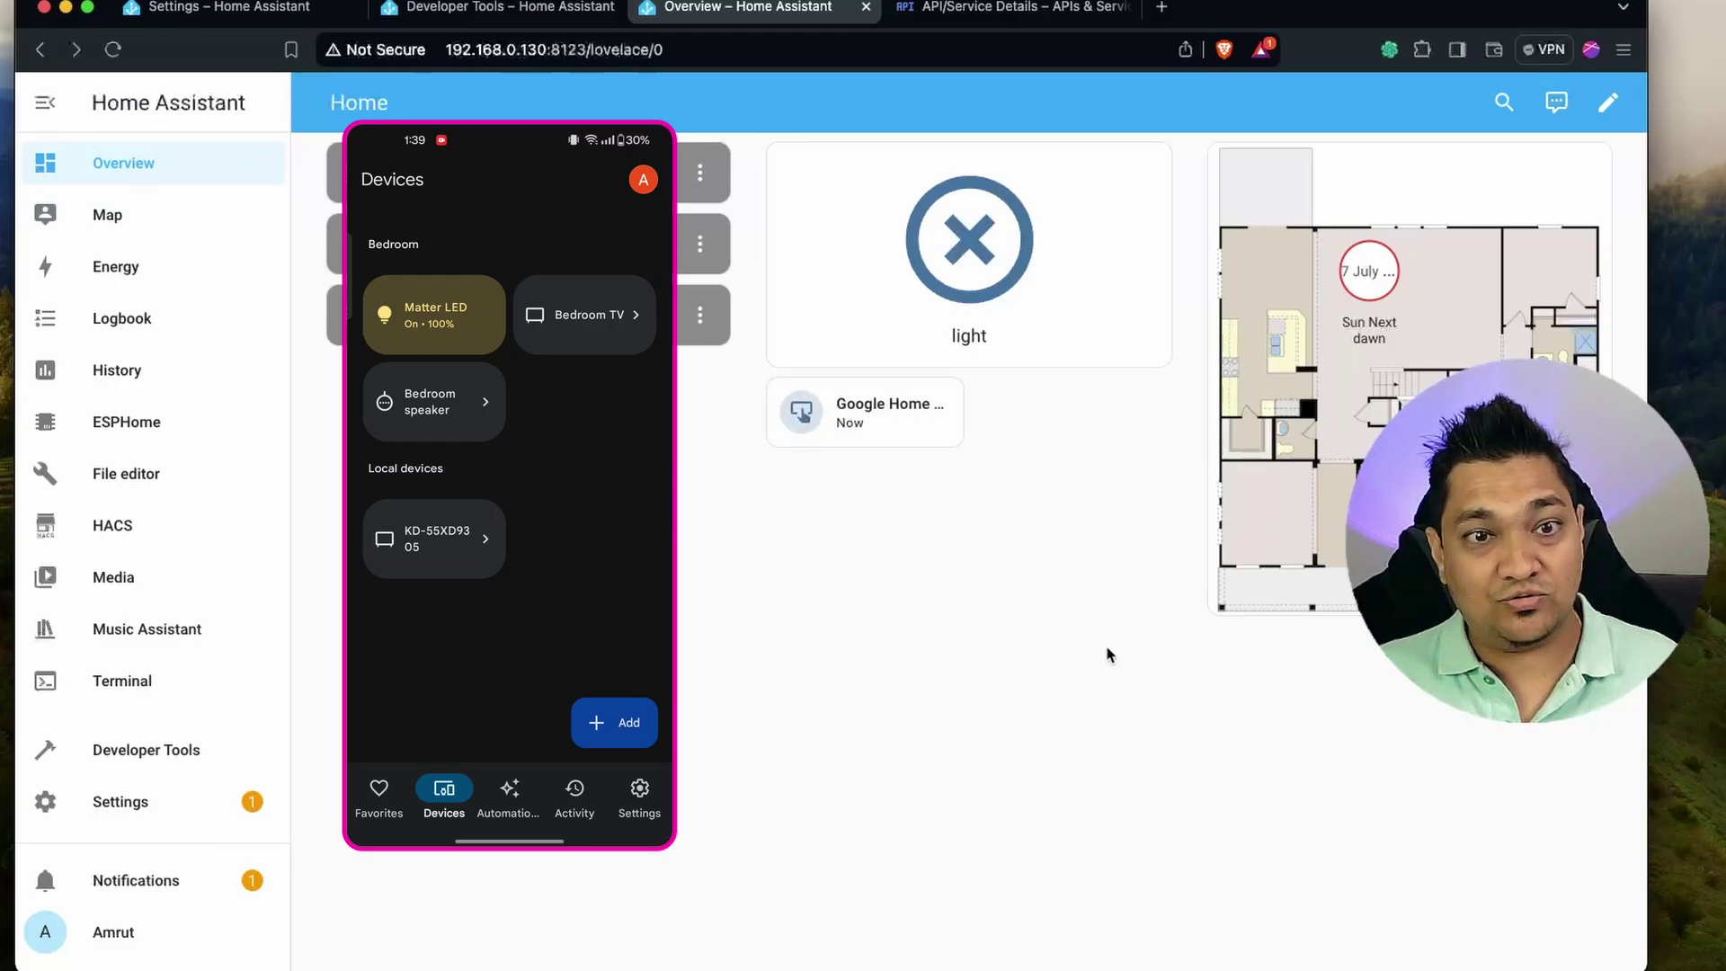